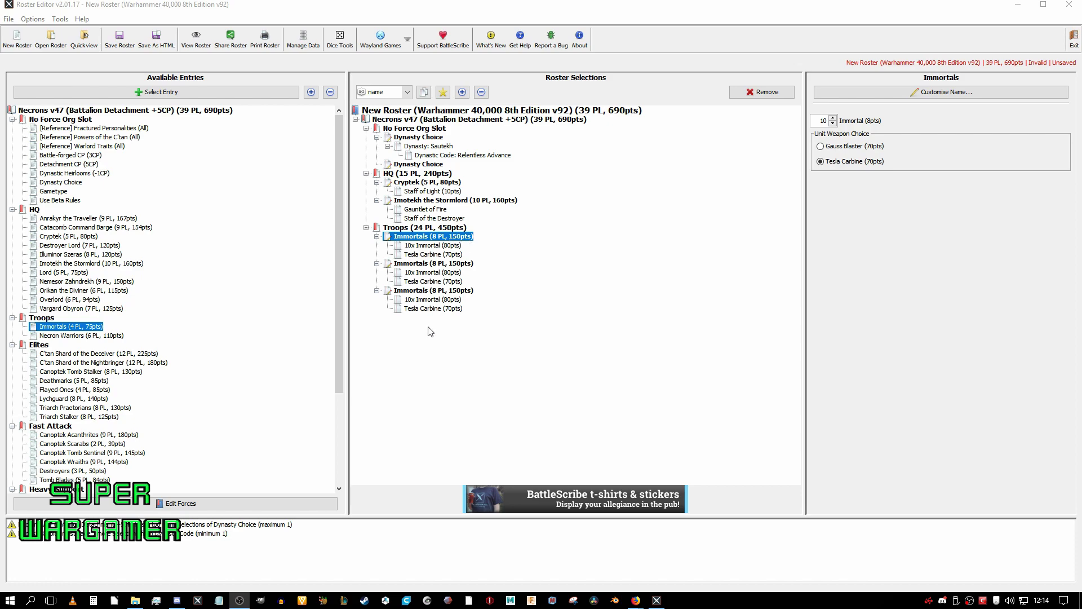
click(506, 202)
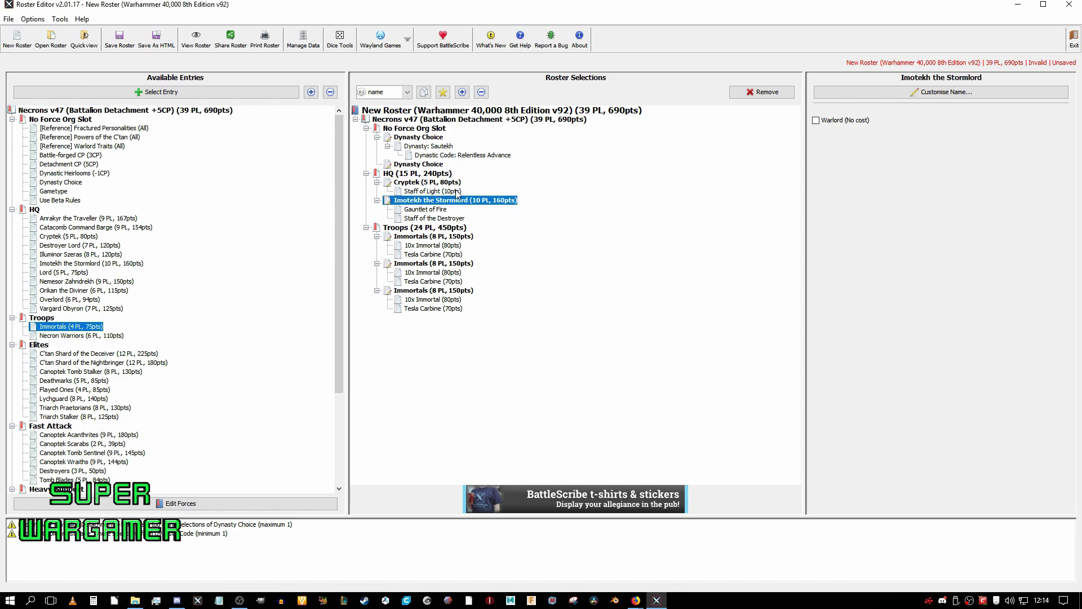
click(454, 184)
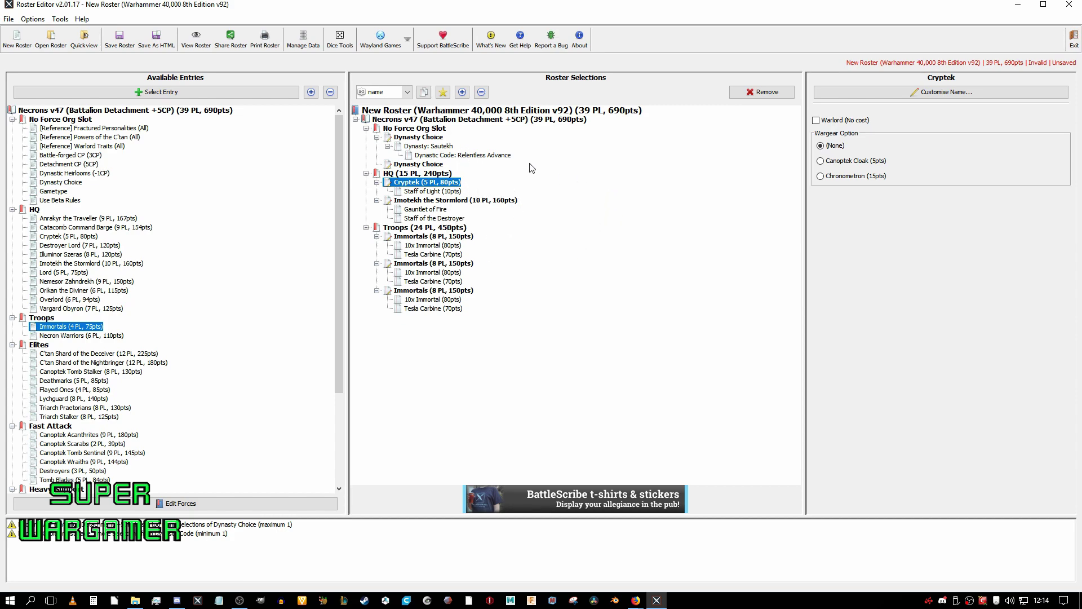
click(439, 201)
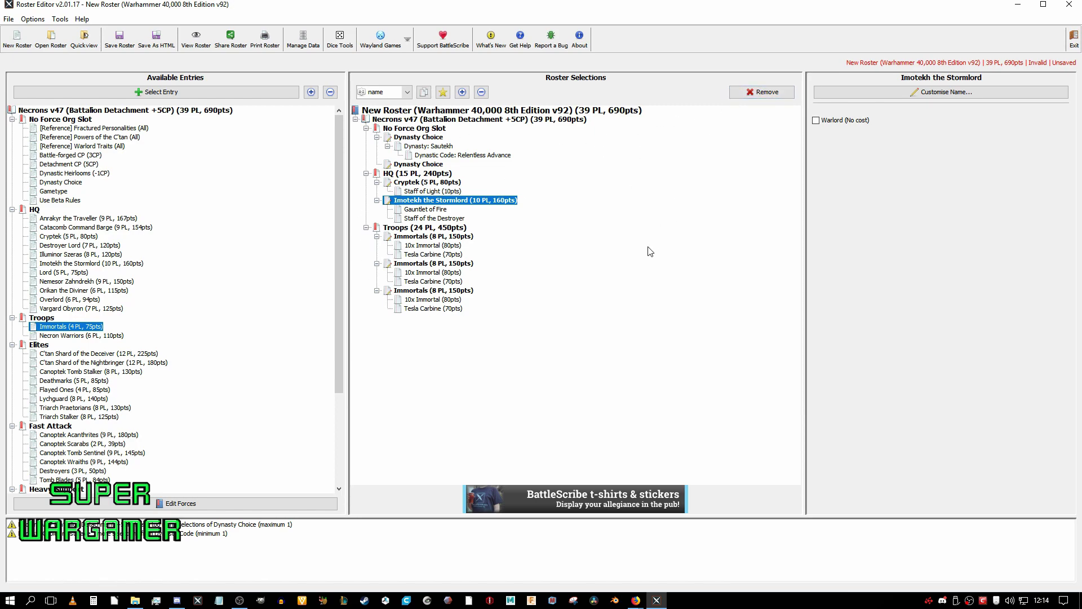
Create a new Warhammer 40,000 8th Edition roster with a Necrons v47 force organised as Unbound Army (Faction)
key(ctrl+n)
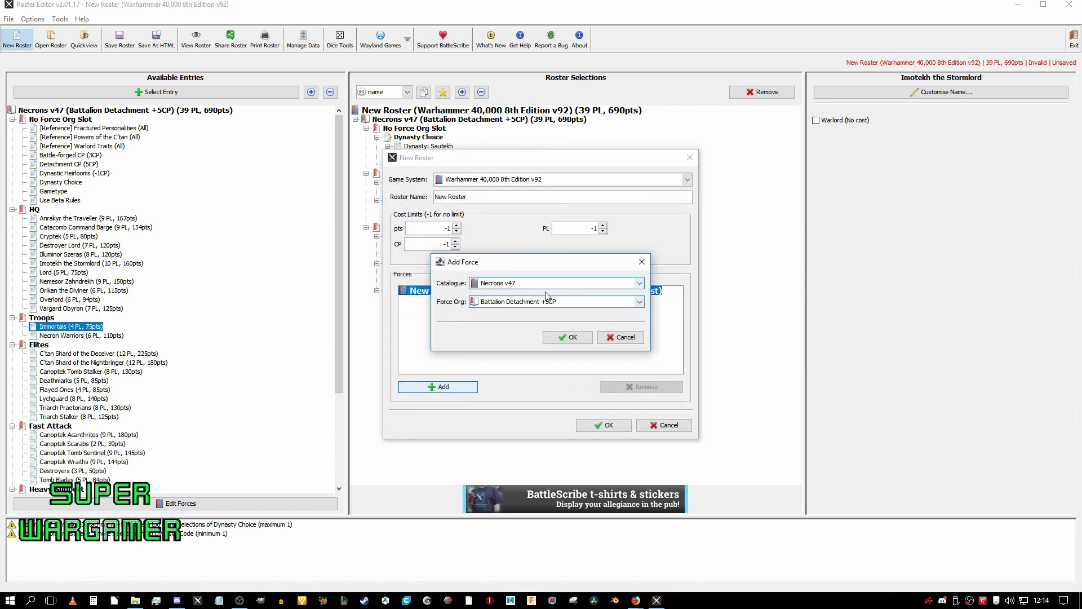
click(546, 302)
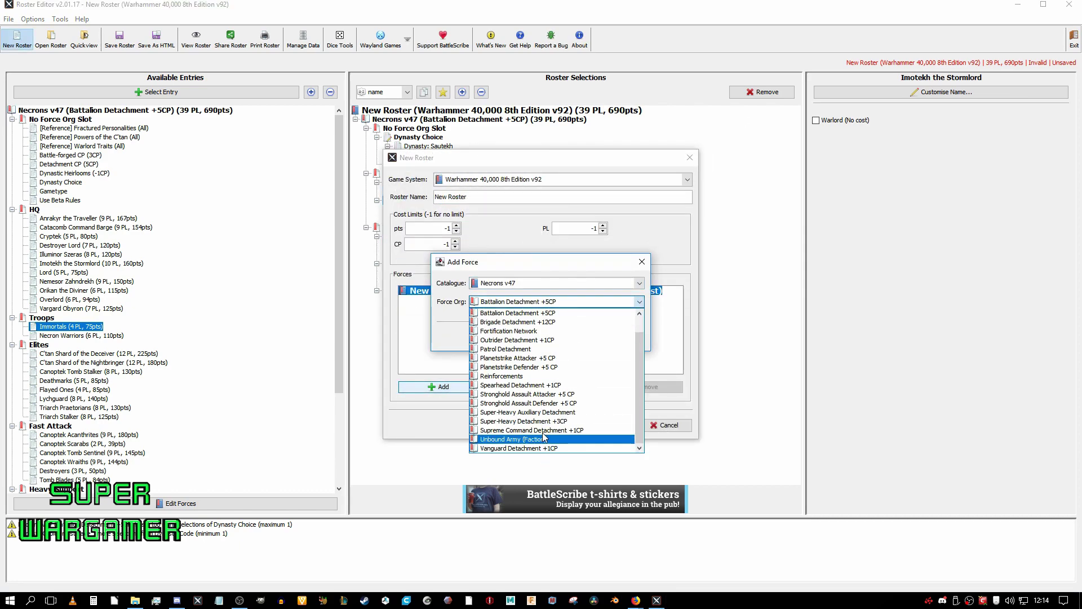
click(546, 439)
click(571, 337)
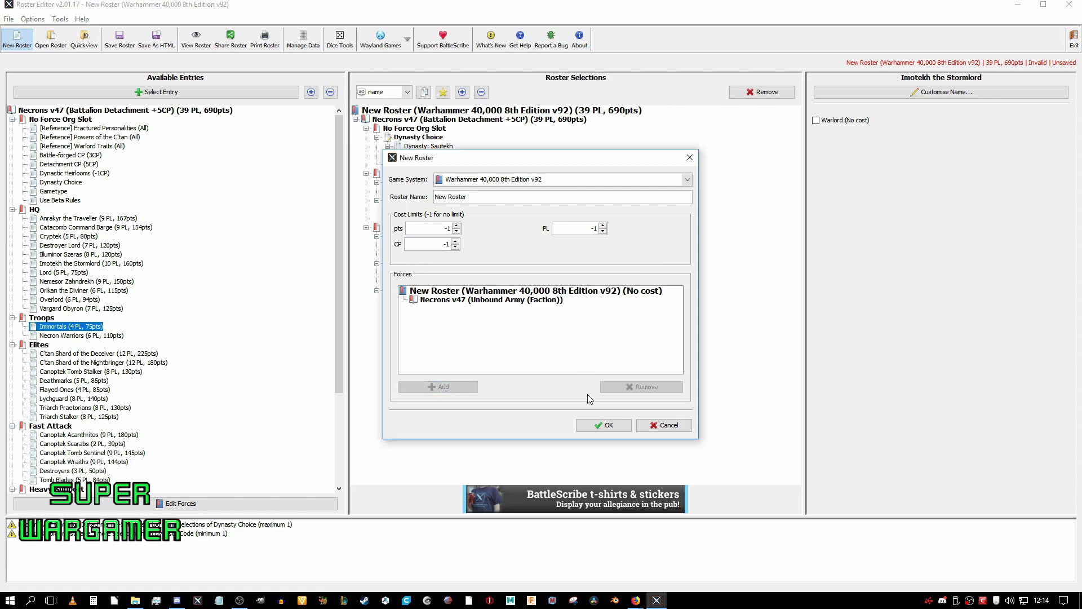
click(597, 428)
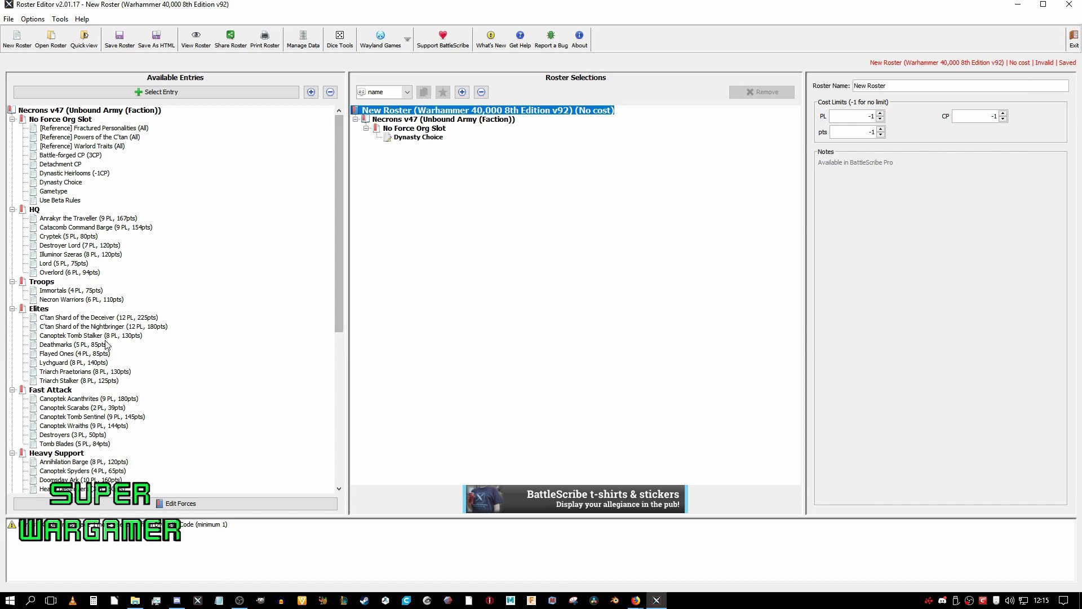
Add three Doom Scythe flyers to the Necrons force
scroll(156, 282, down, 5)
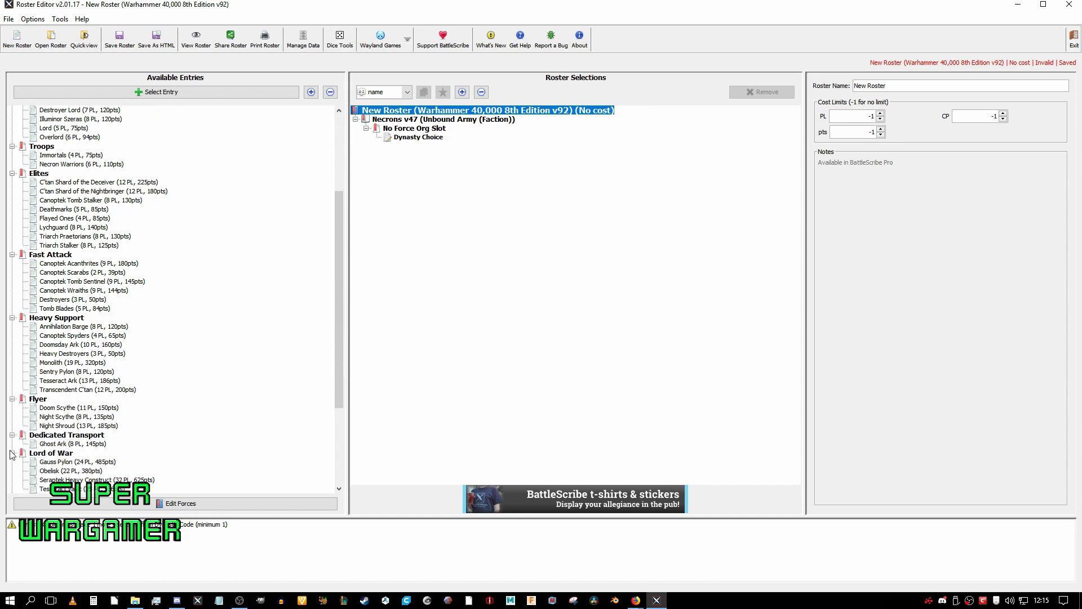
double_click(110, 408)
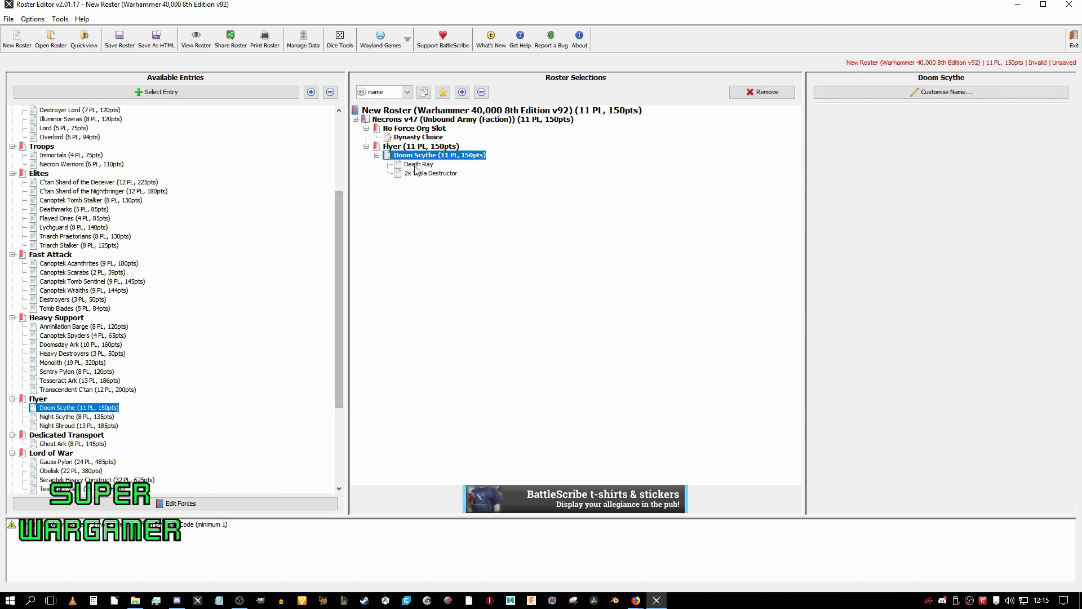
click(91, 419)
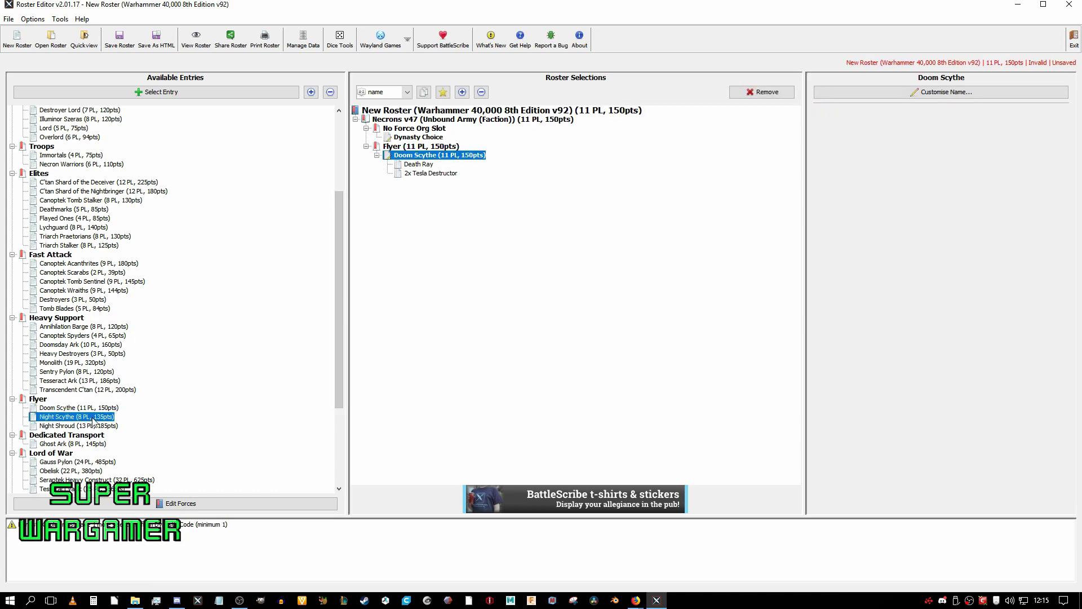
double_click(108, 410)
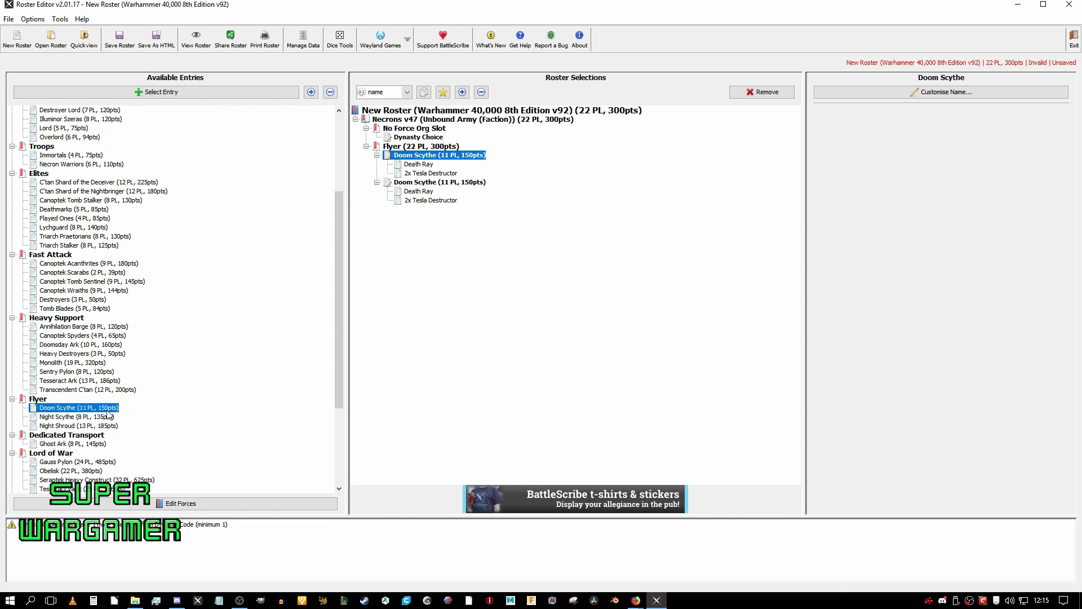
double_click(109, 411)
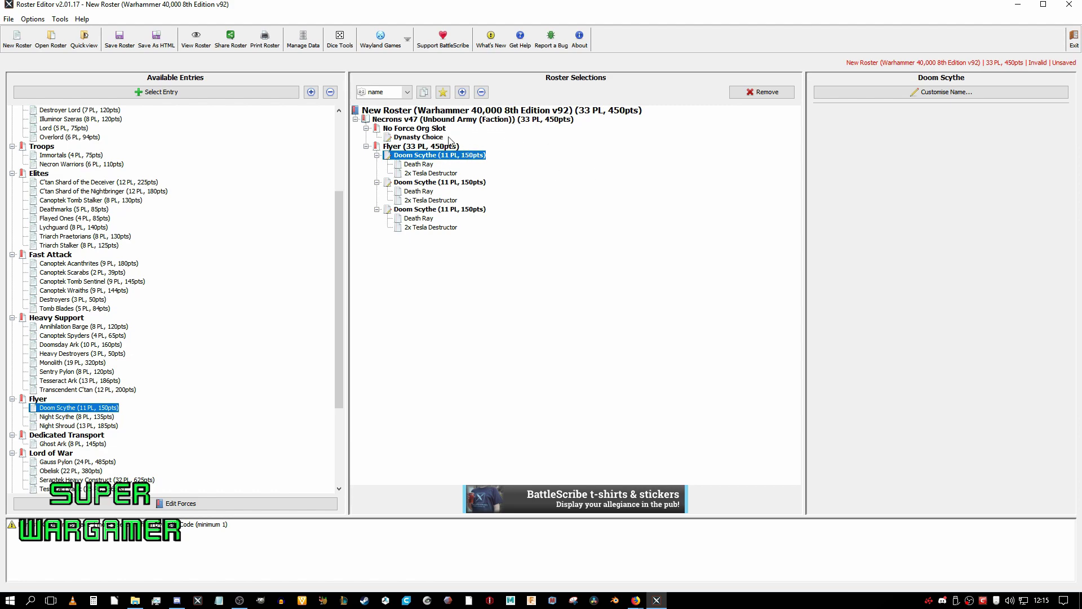
Remove all three Doom Scythes from the roster
click(760, 93)
click(760, 93)
click(761, 93)
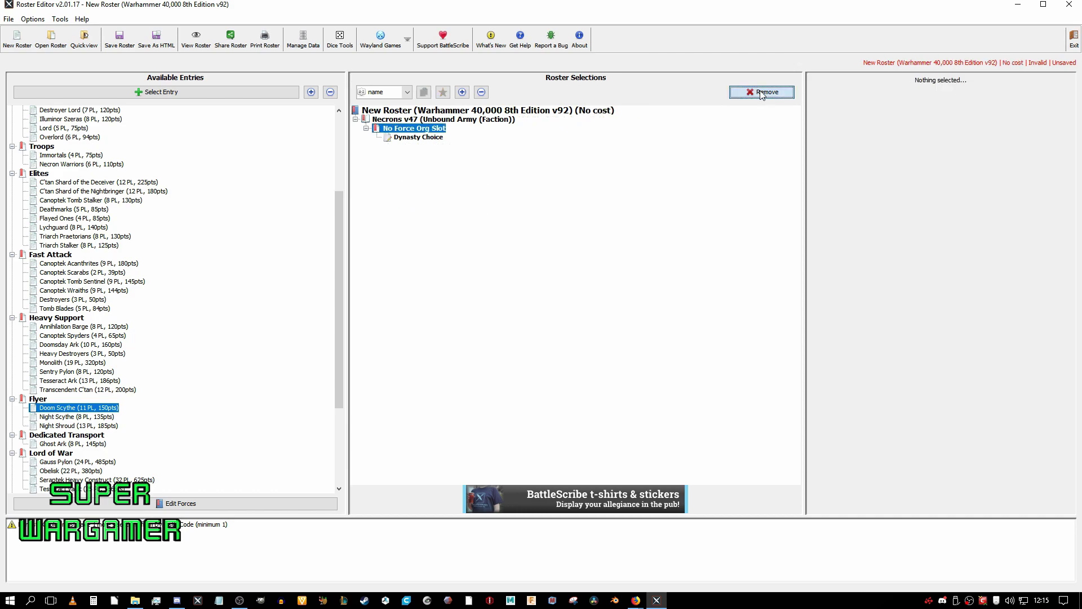
Add three Night Shroud flyers to the Necrons force
click(95, 427)
double_click(96, 428)
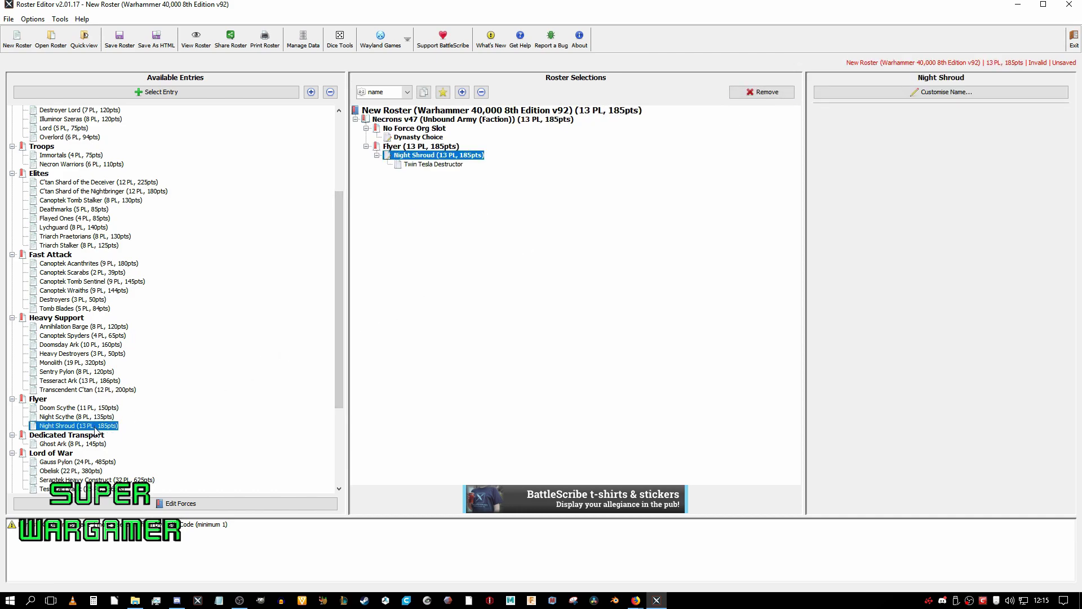
double_click(96, 427)
double_click(96, 427)
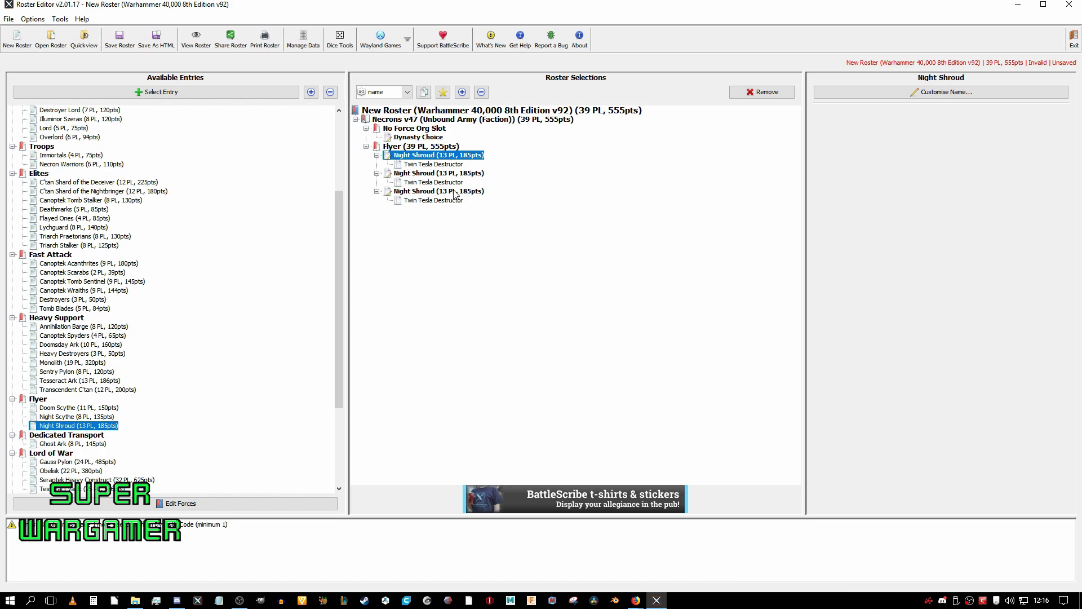
Read through the Night Shroud's datasheet, covering its abilities, unit profile, weapon and wound track
mouse_move(454, 194)
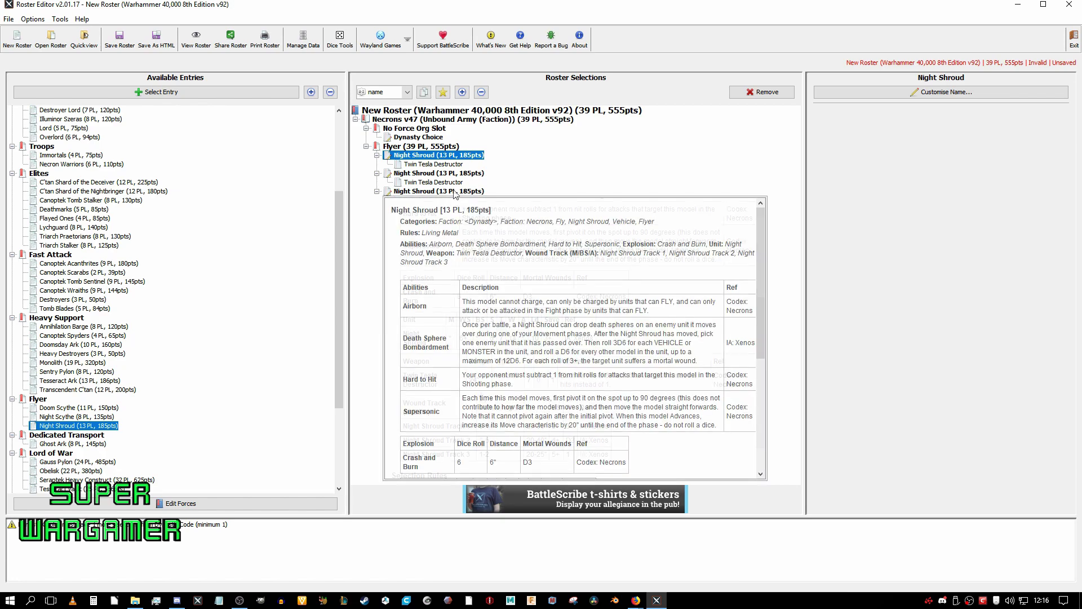
scroll(620, 369, down, 5)
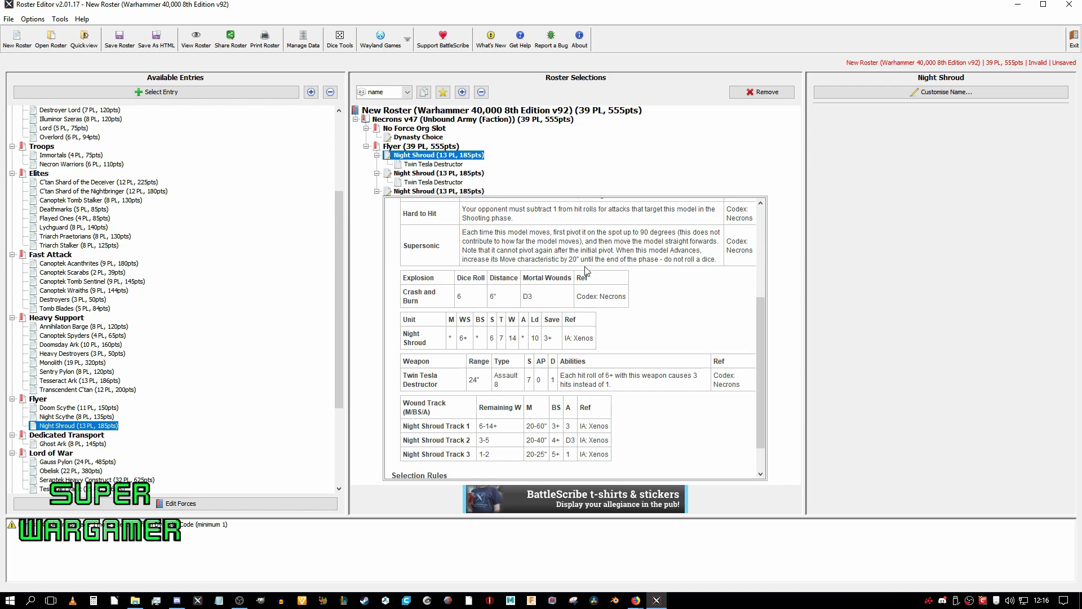
scroll(523, 269, up, 3)
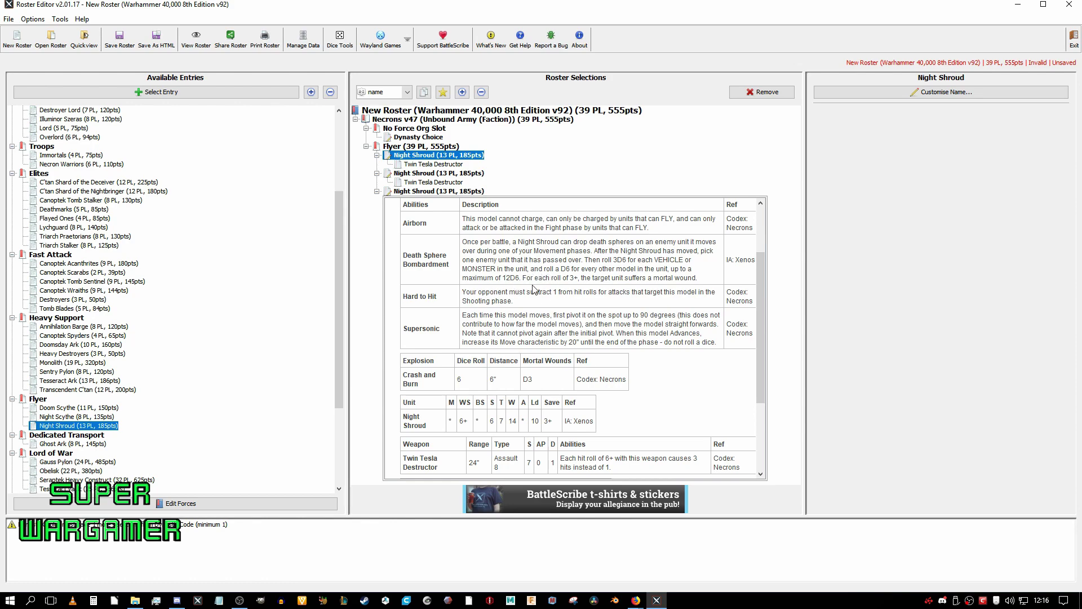
scroll(535, 290, down, 7)
scroll(578, 406, up, 5)
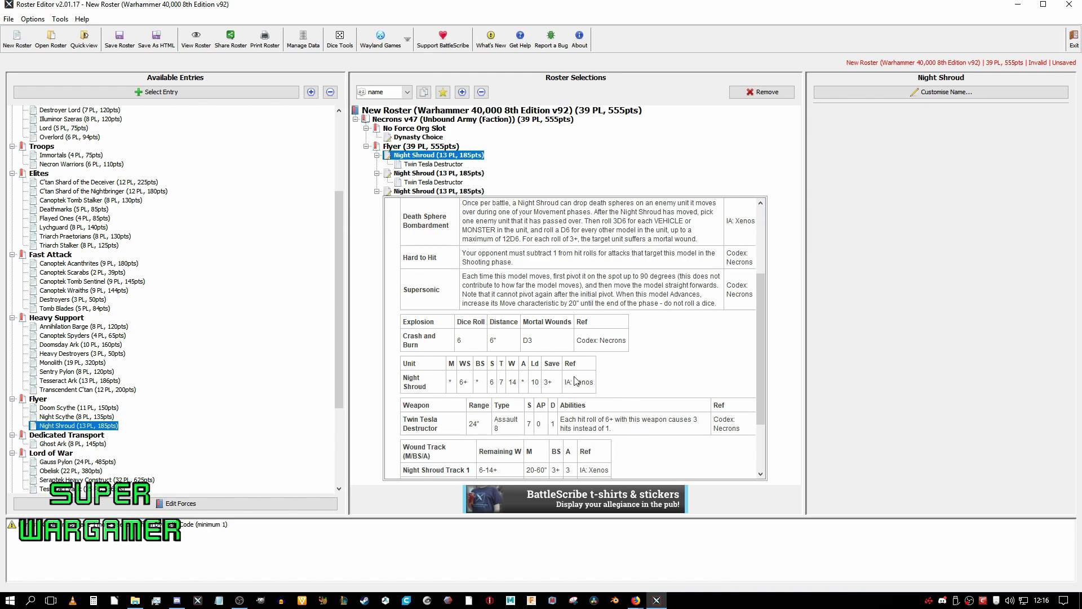
scroll(576, 380, up, 3)
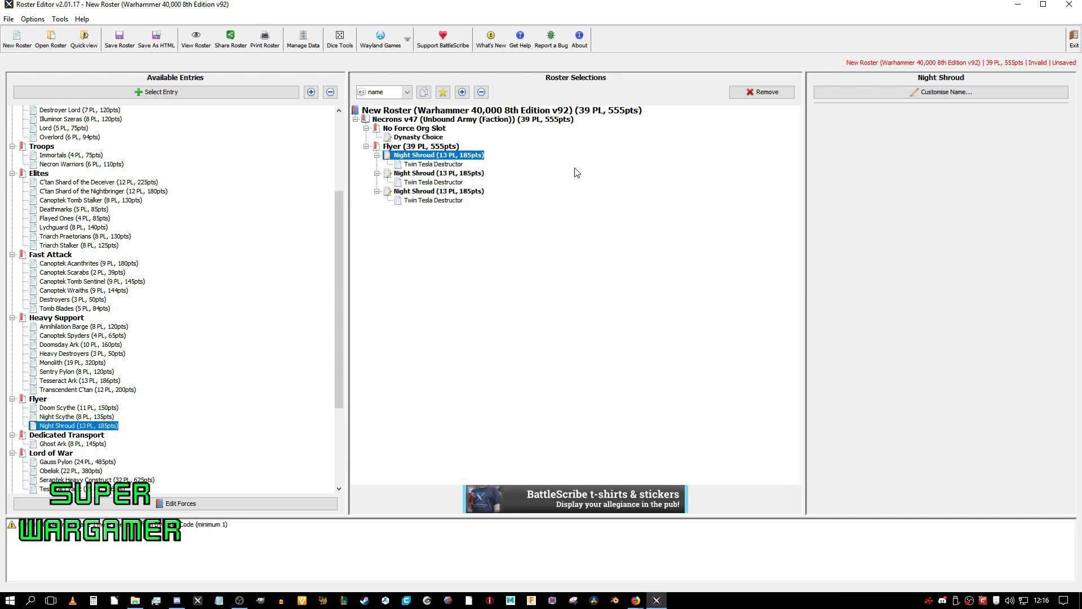
Add two Triarch Stalkers to the roster as Elites
scroll(213, 384, down, 1)
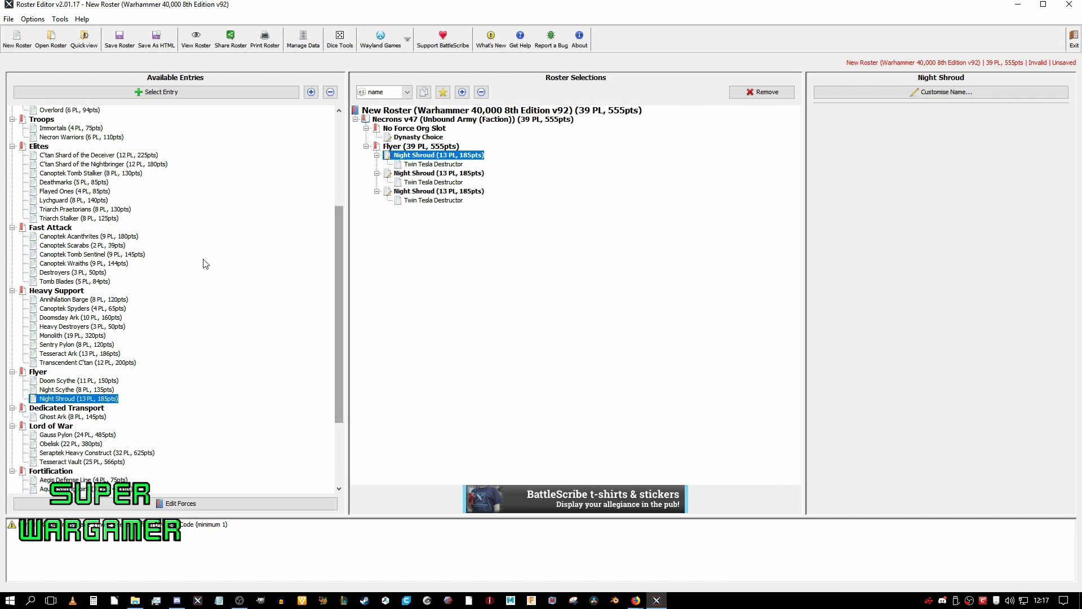
scroll(169, 298, up, 1)
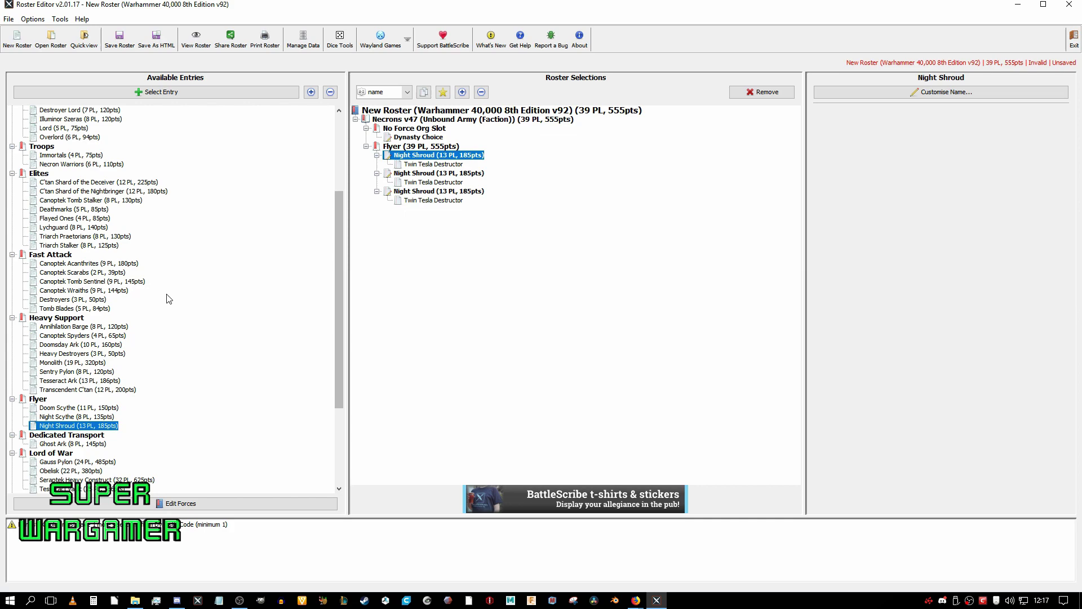
double_click(91, 245)
click(90, 237)
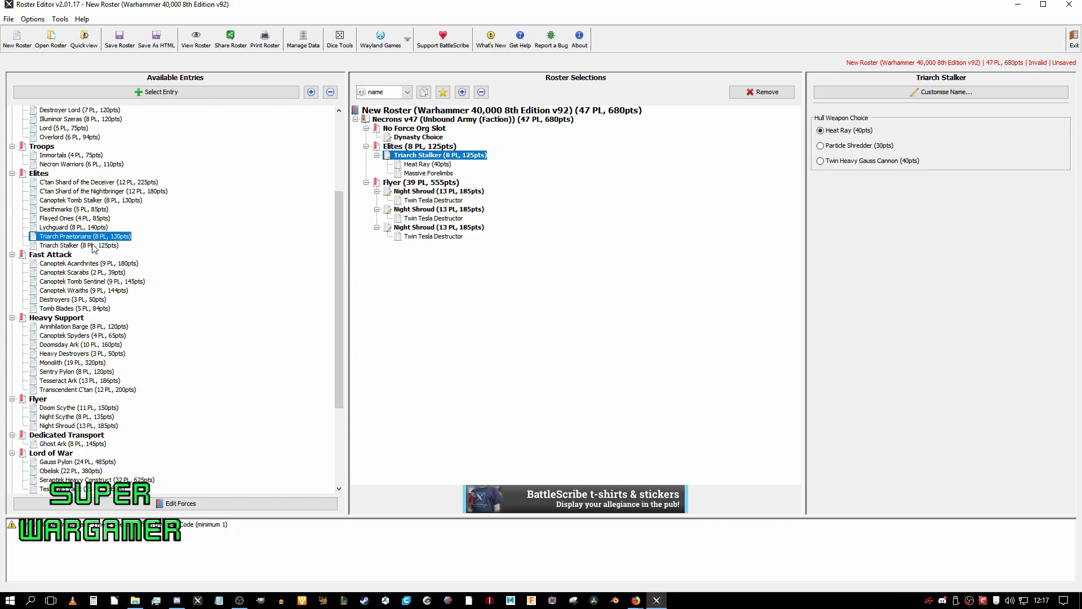
double_click(93, 246)
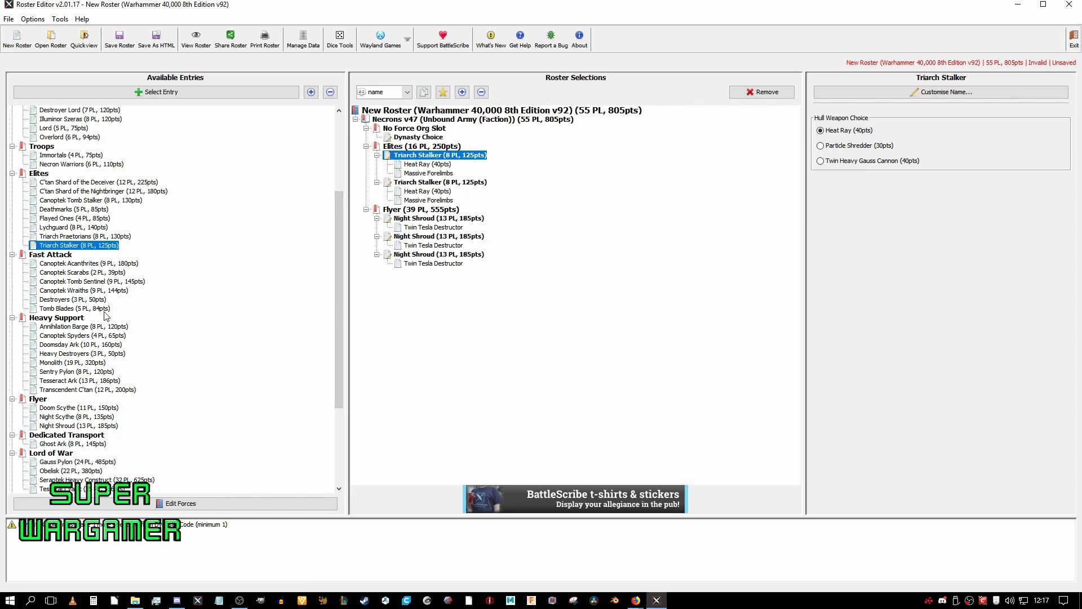
Add three Canoptek Scarabs units to the roster as Fast Attack
double_click(100, 272)
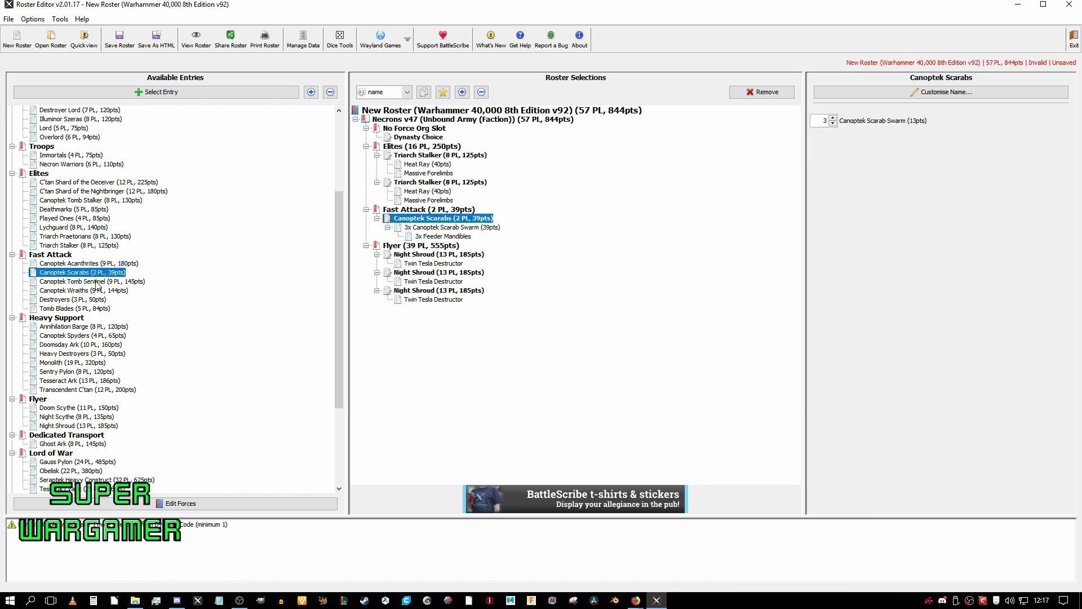
double_click(107, 273)
double_click(107, 274)
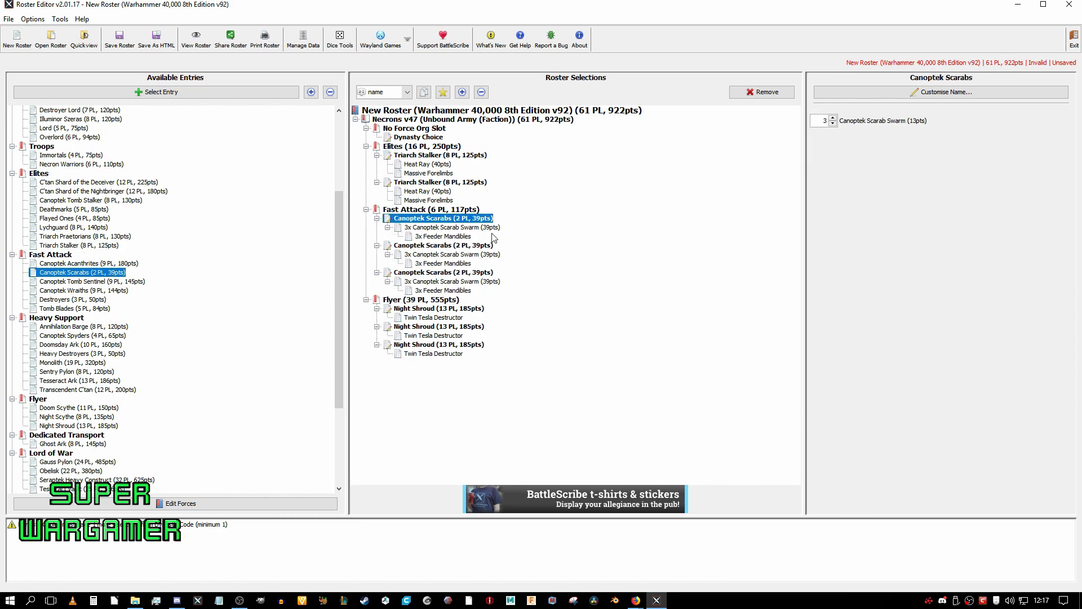
Set the number of Canoptek Scarab Swarms to 5 in each of the three Canoptek Scarabs units
click(833, 117)
click(833, 117)
click(453, 247)
click(833, 117)
click(833, 117)
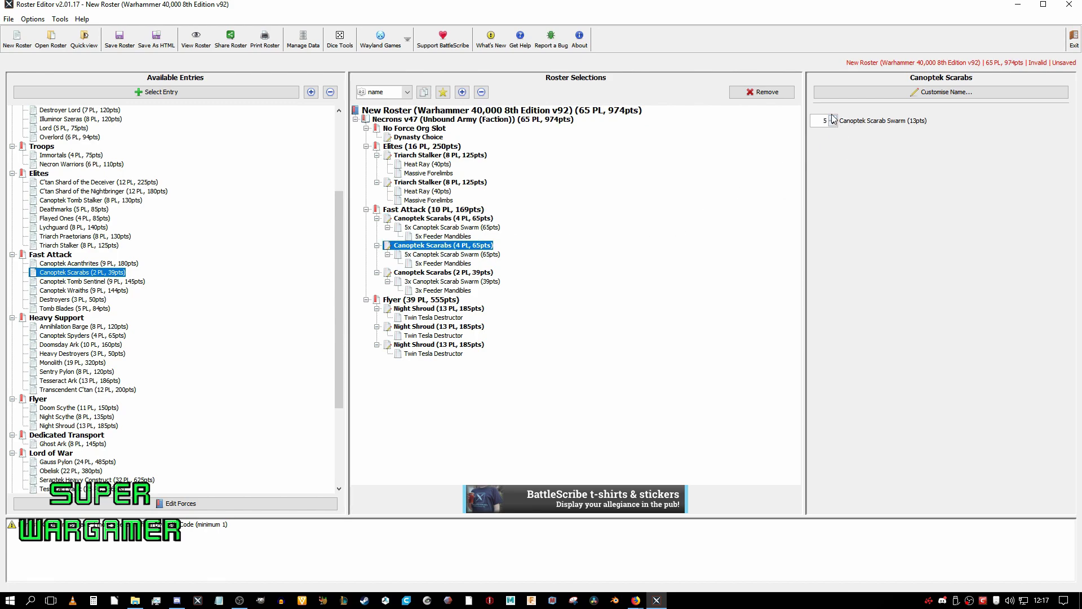
click(490, 273)
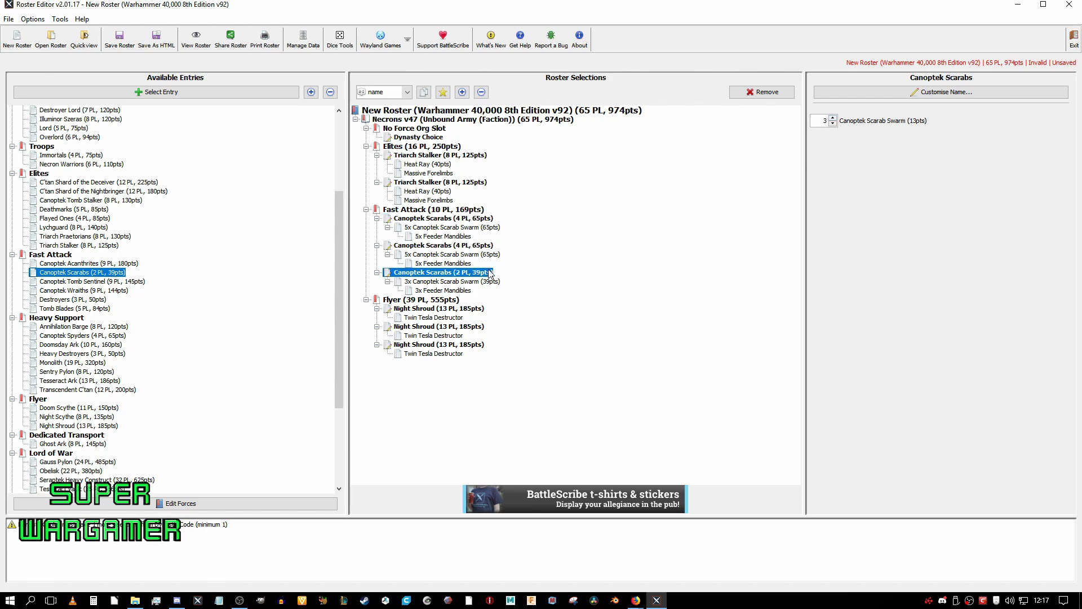
click(833, 118)
click(833, 118)
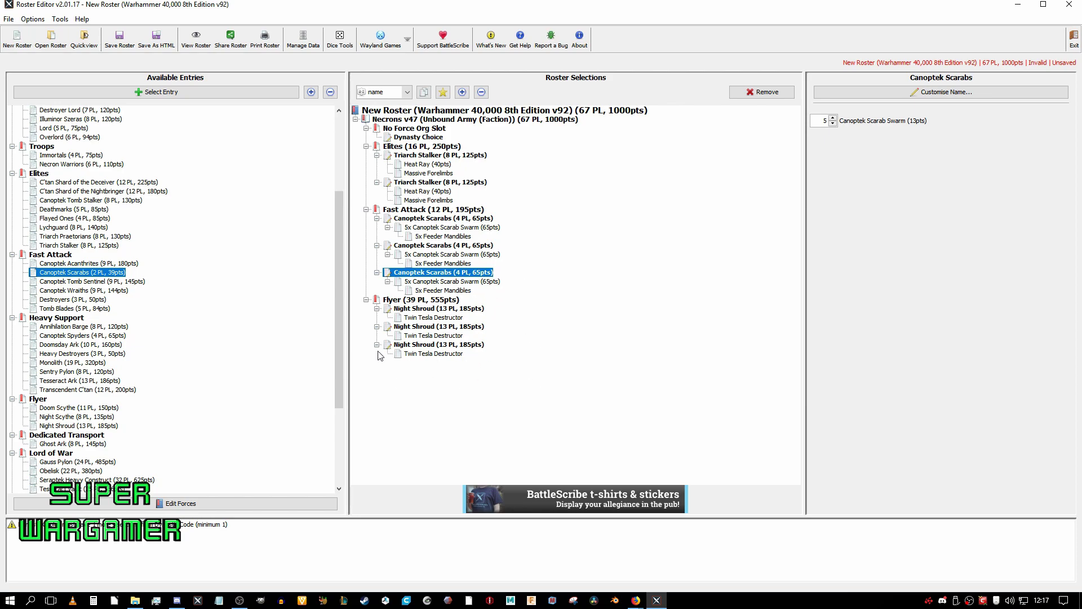
click(478, 186)
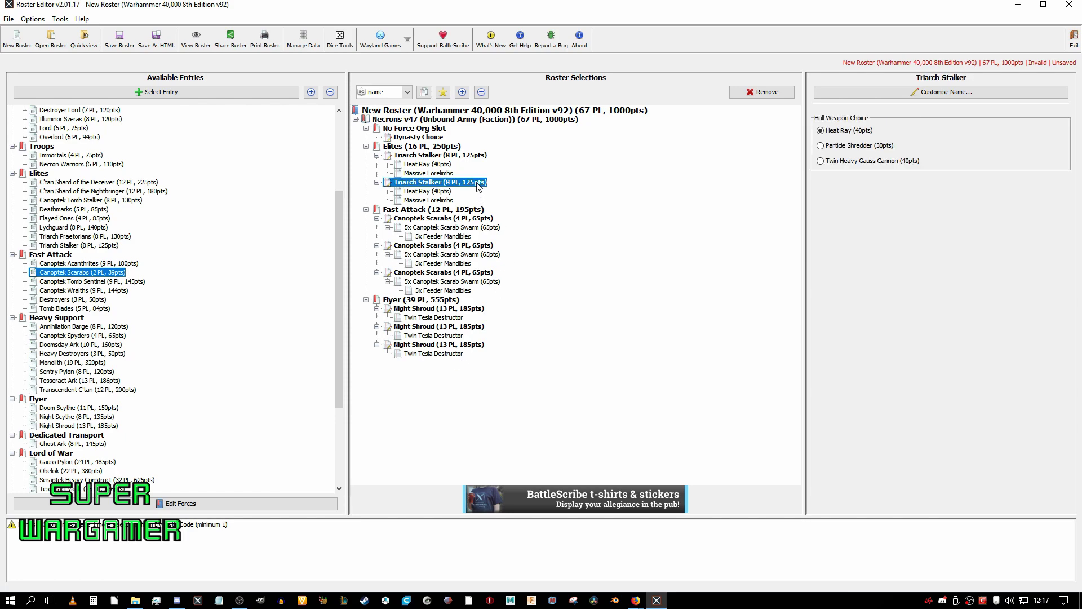
mouse_move(473, 184)
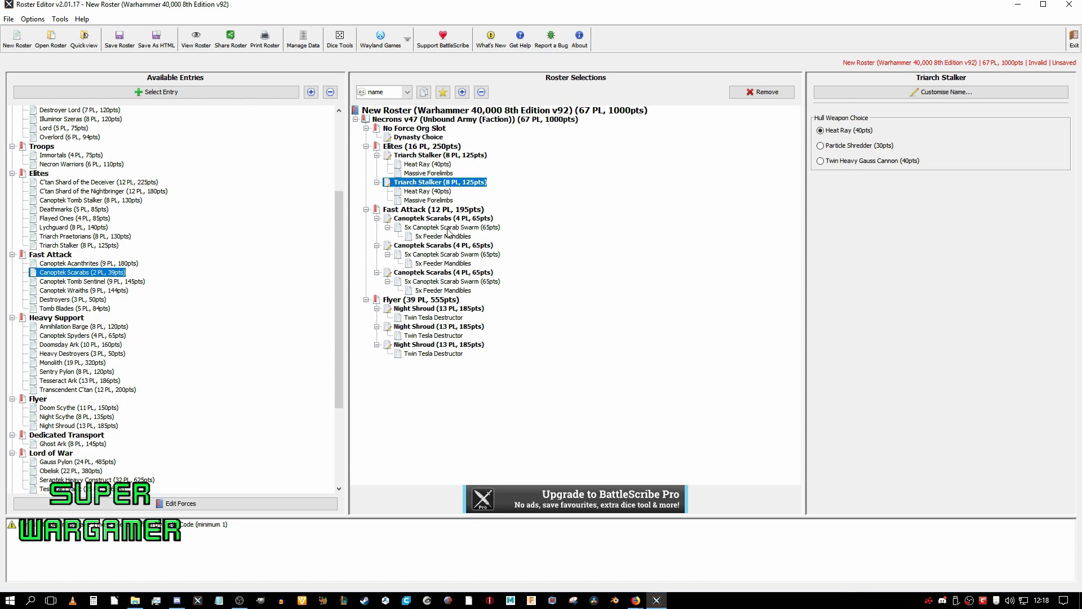
click(445, 219)
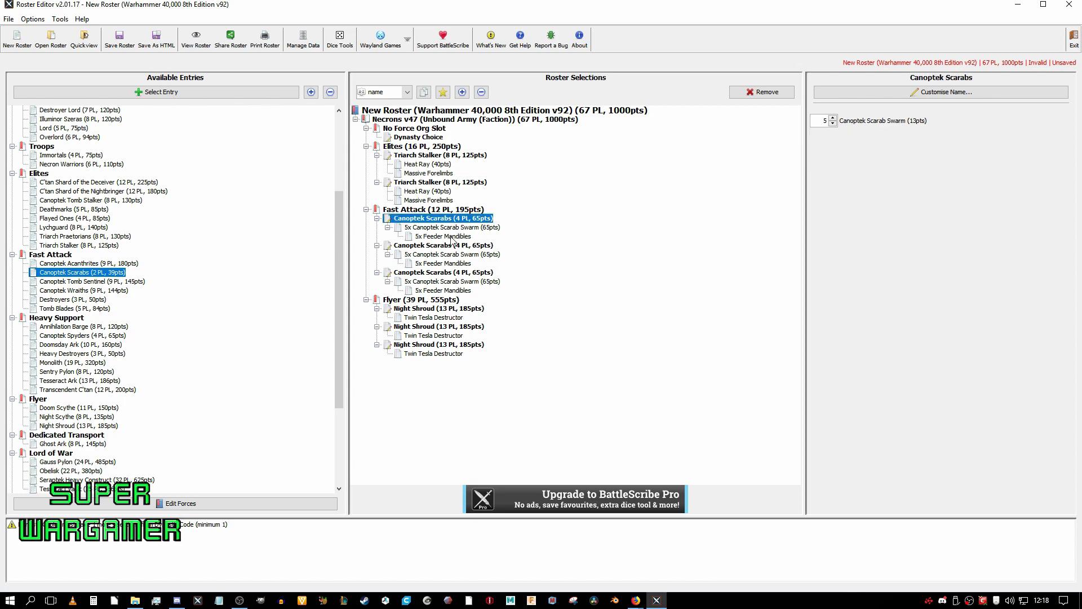
click(452, 246)
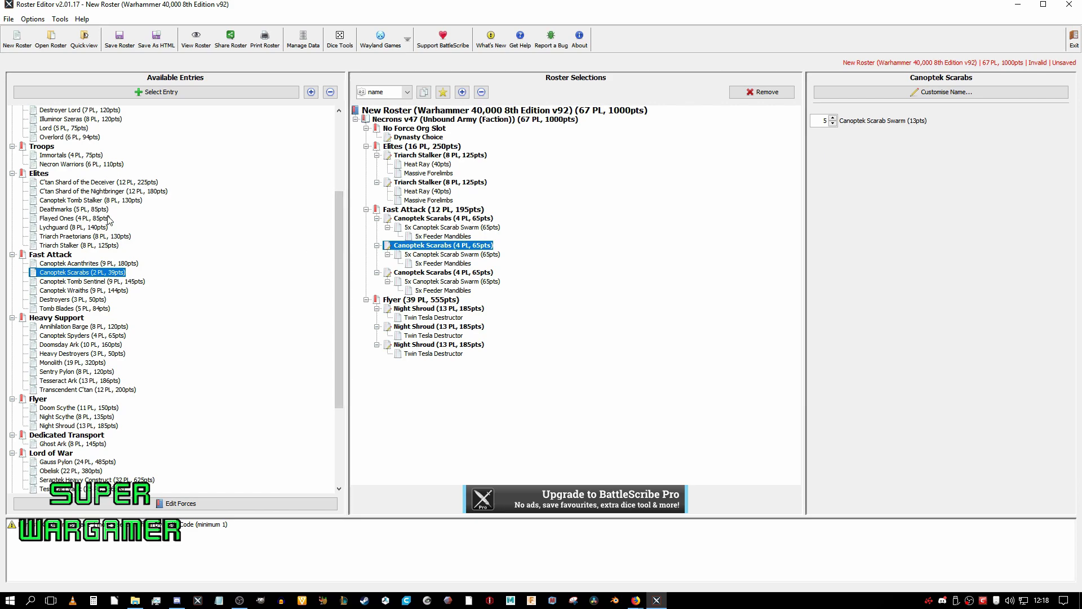
Add three Immortals units to the roster as Troops
scroll(109, 220, up, 2)
double_click(89, 210)
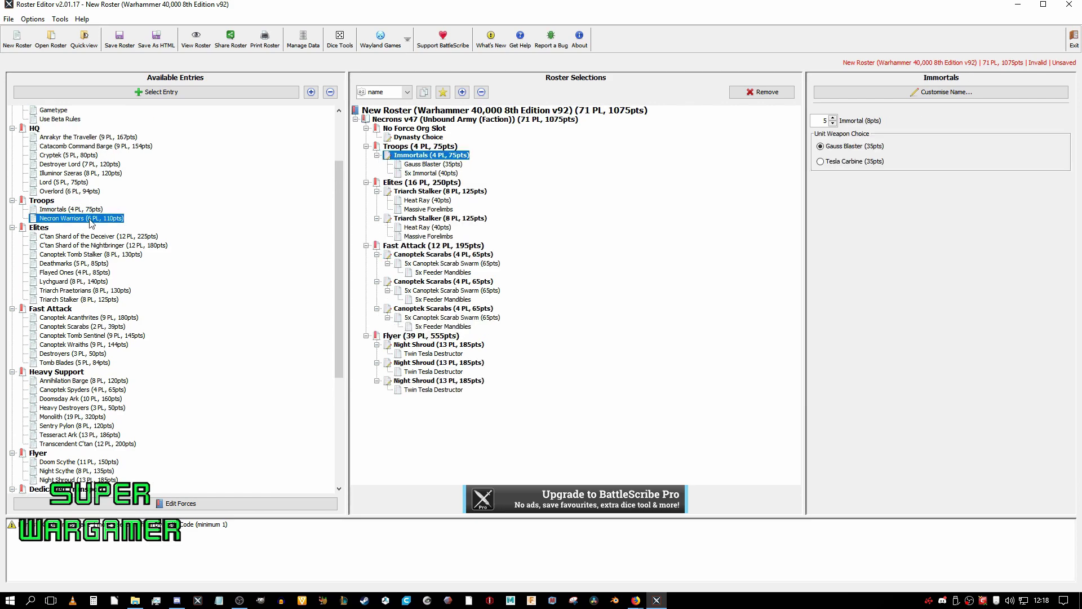
double_click(100, 211)
click(97, 219)
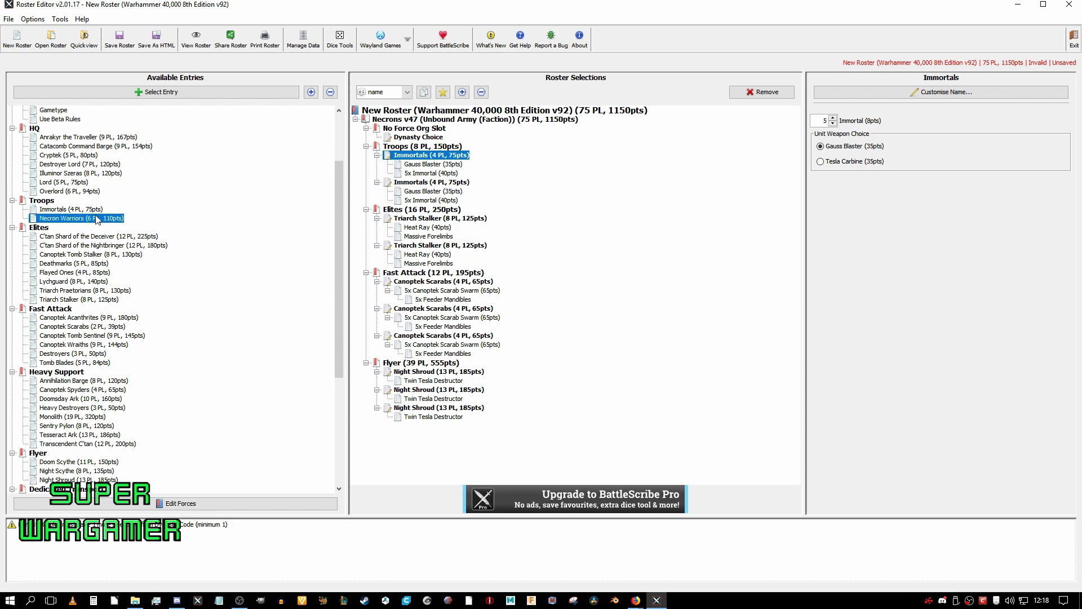
double_click(94, 210)
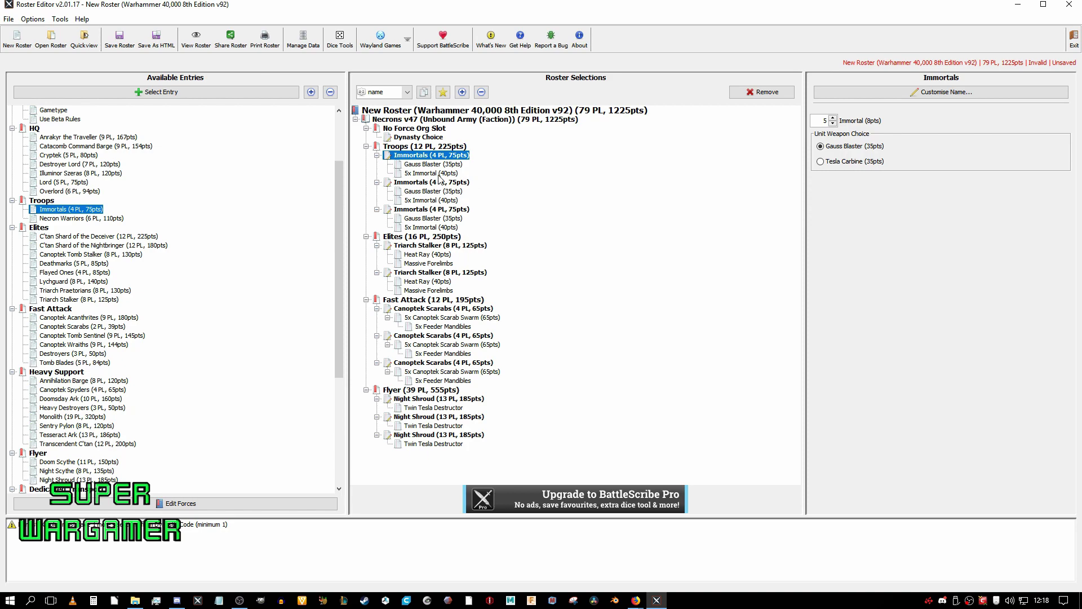
Look over the selected Triarch Stalker, Canoptek Scarabs, Night Shroud and Immortals units and their weapon options in the roster
mouse_move(441, 178)
click(479, 246)
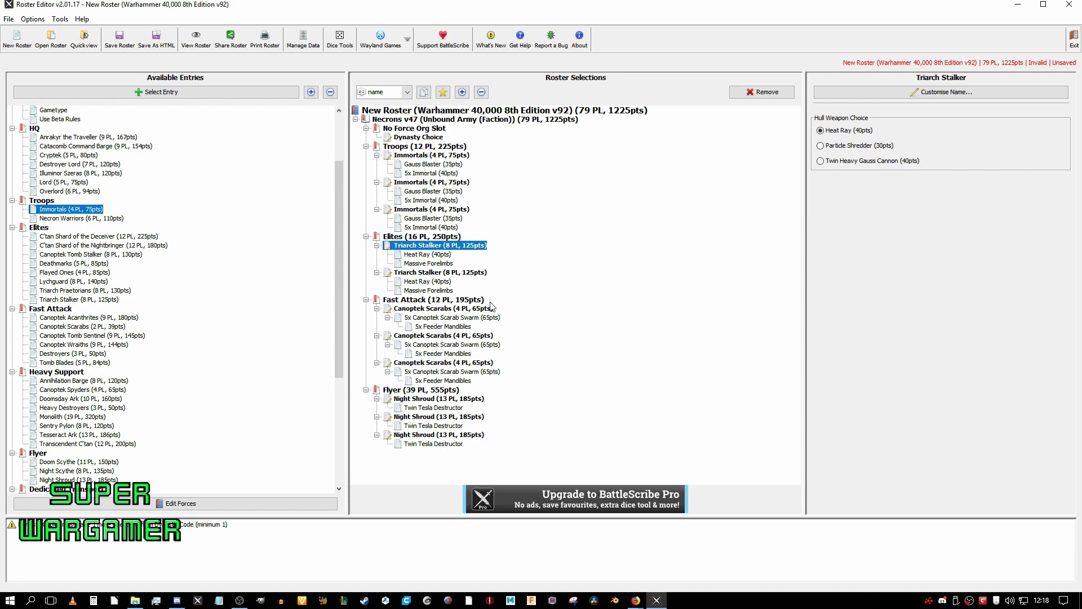
click(470, 318)
click(430, 400)
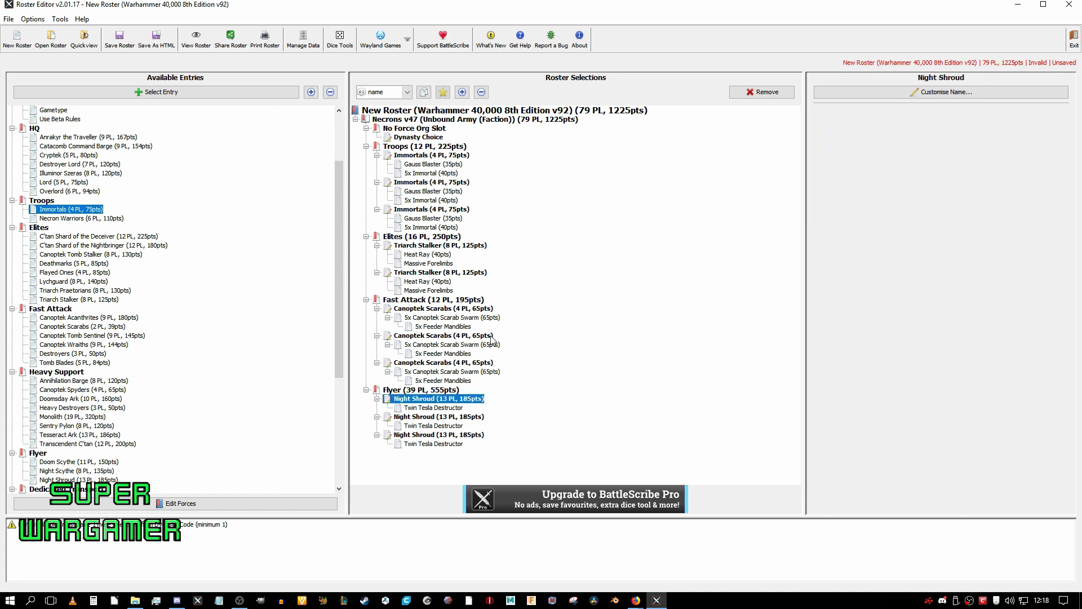
click(461, 192)
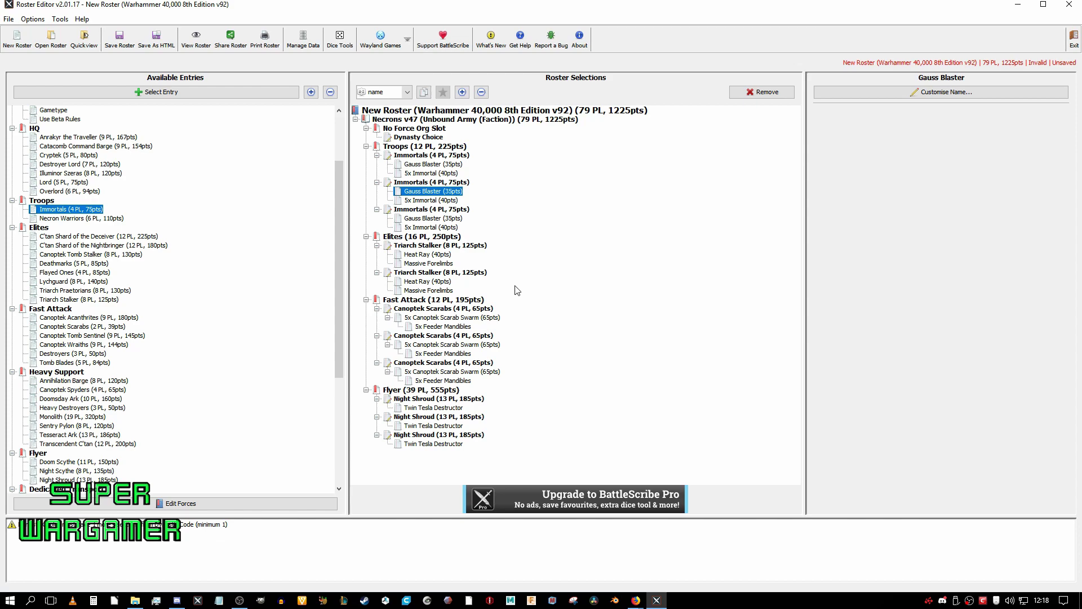
click(459, 274)
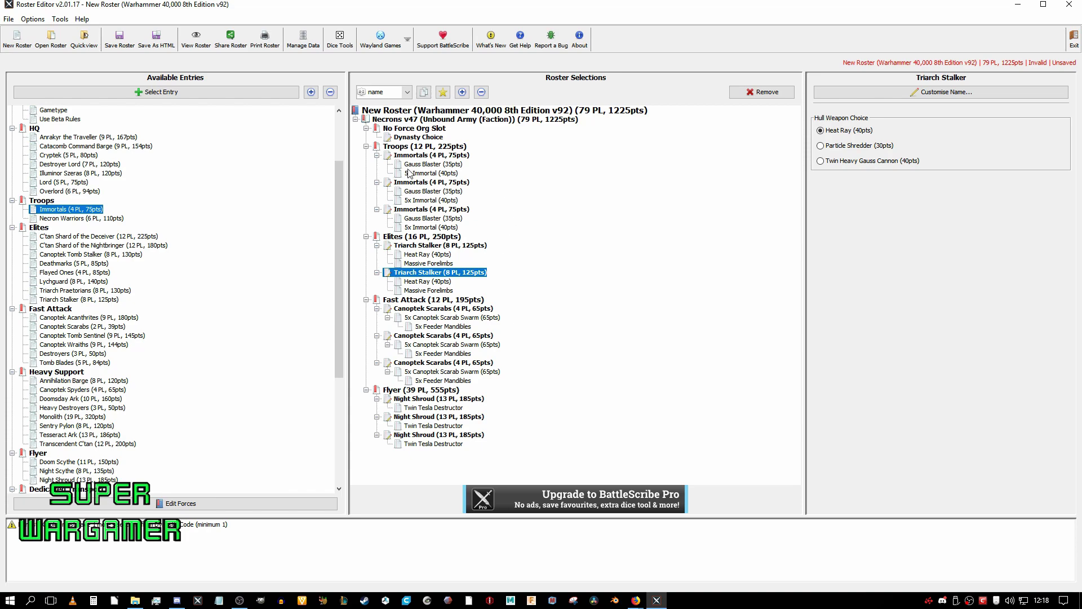
click(447, 183)
scroll(149, 262, up, 3)
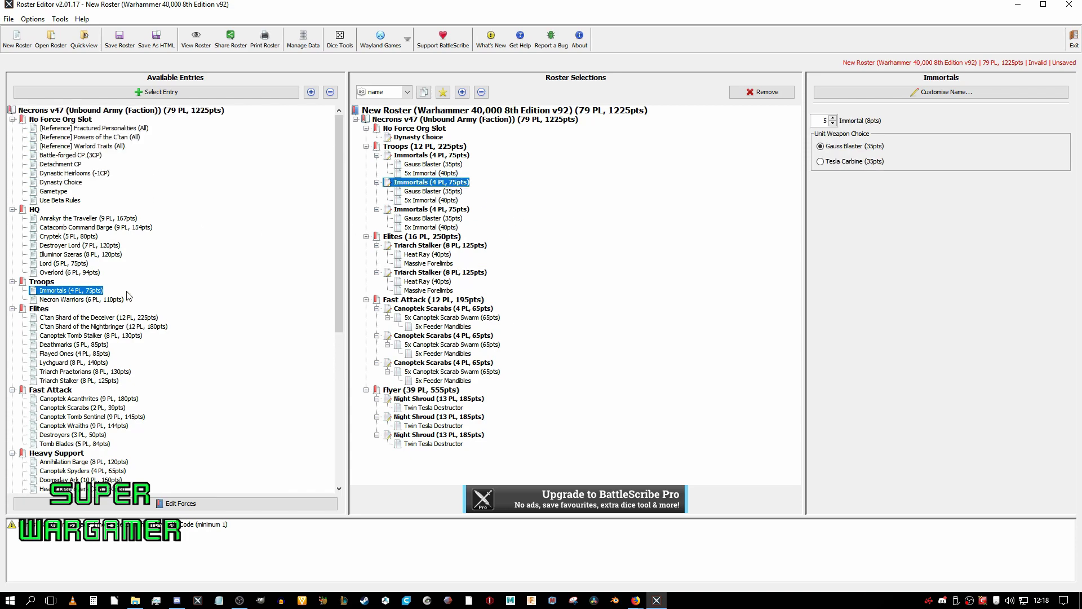
double_click(79, 263)
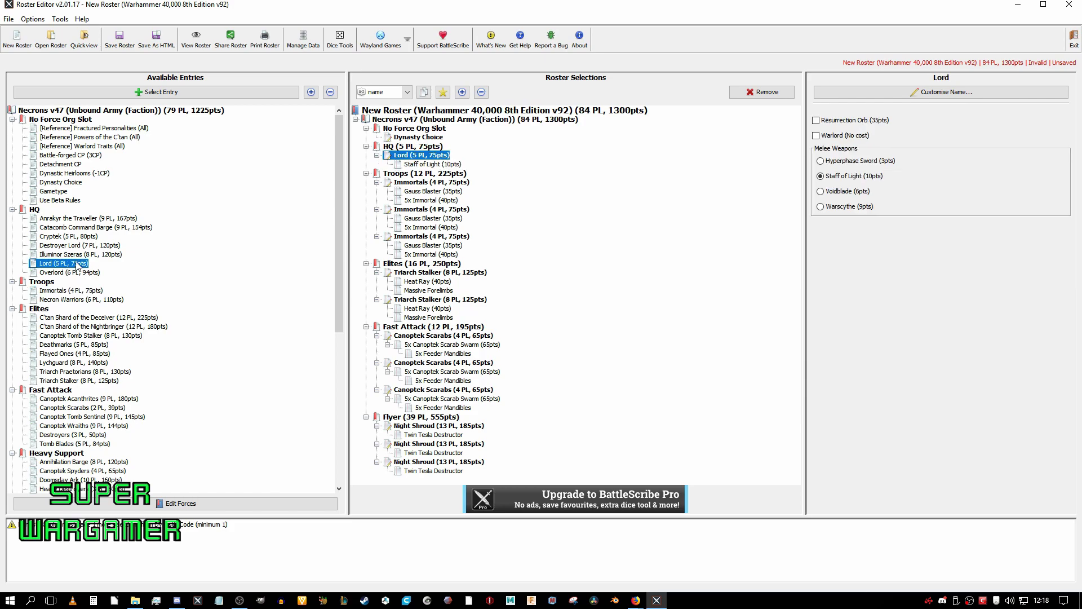
click(79, 255)
double_click(79, 263)
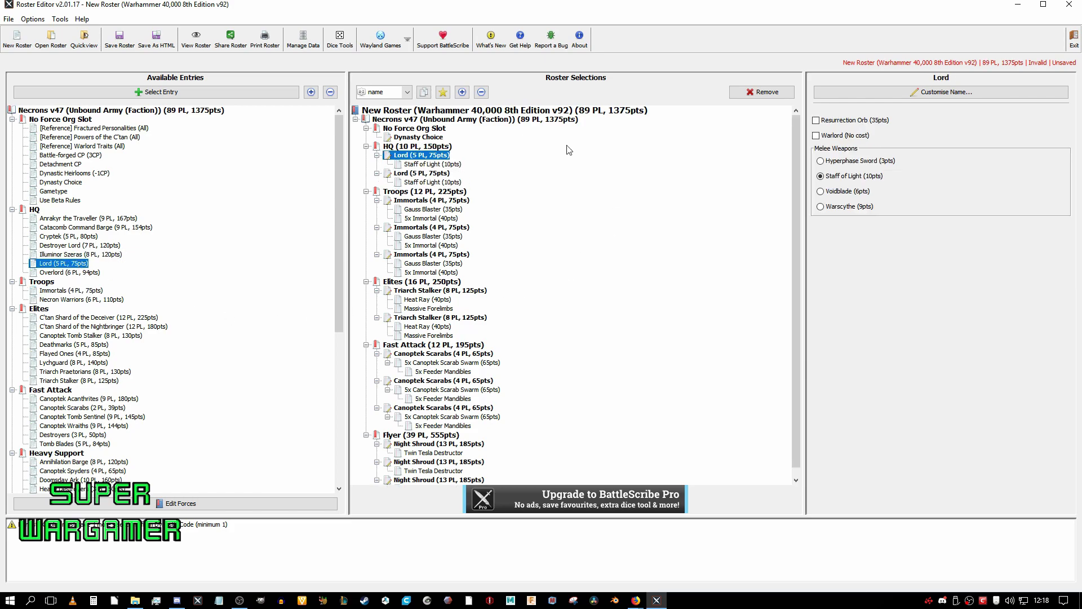
scroll(689, 236, down, 1)
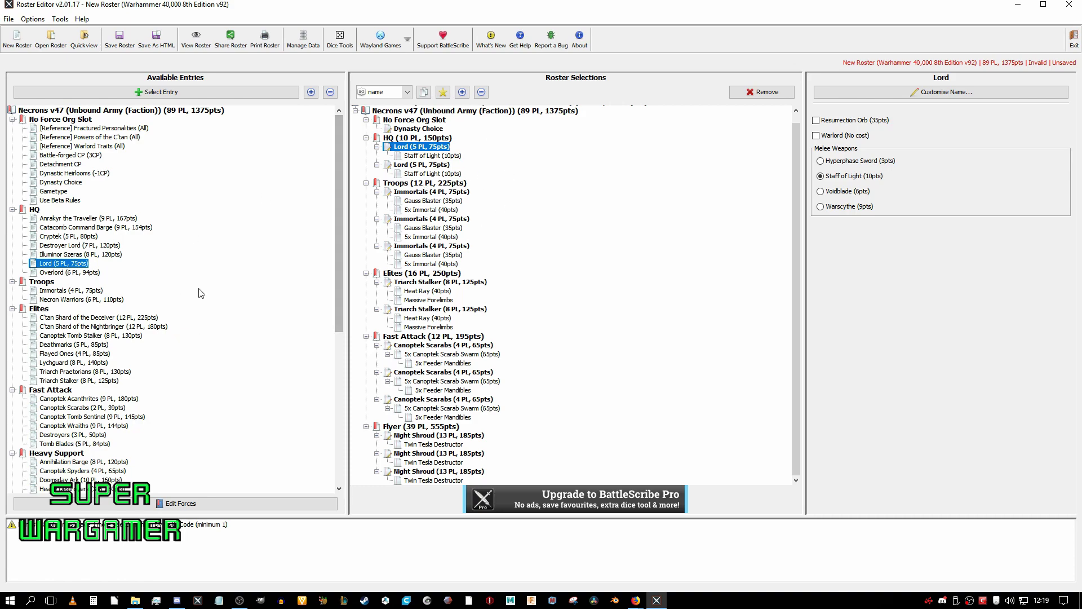
click(761, 92)
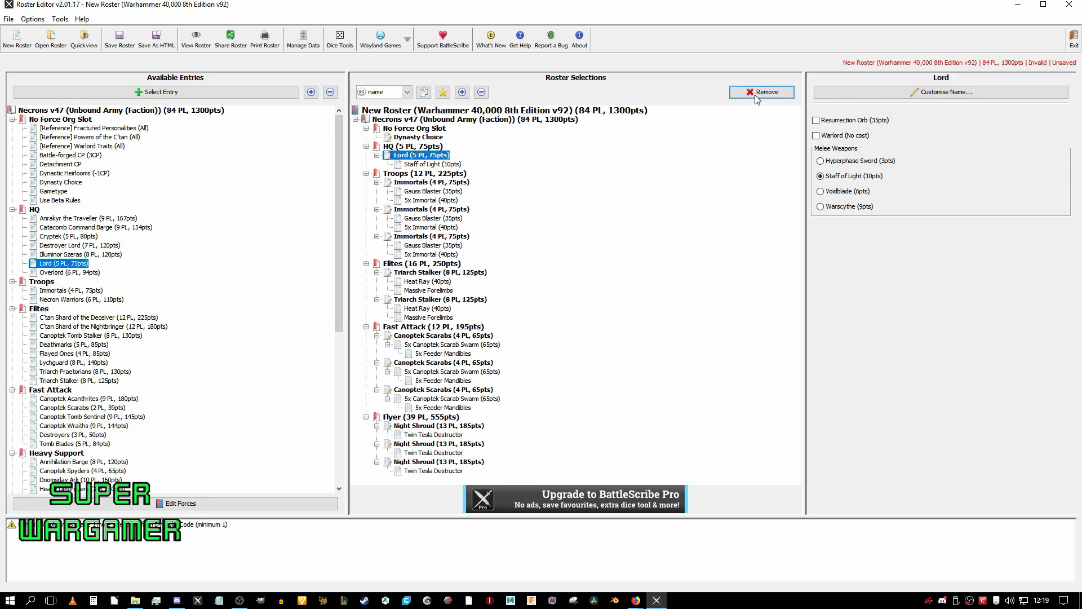
click(762, 92)
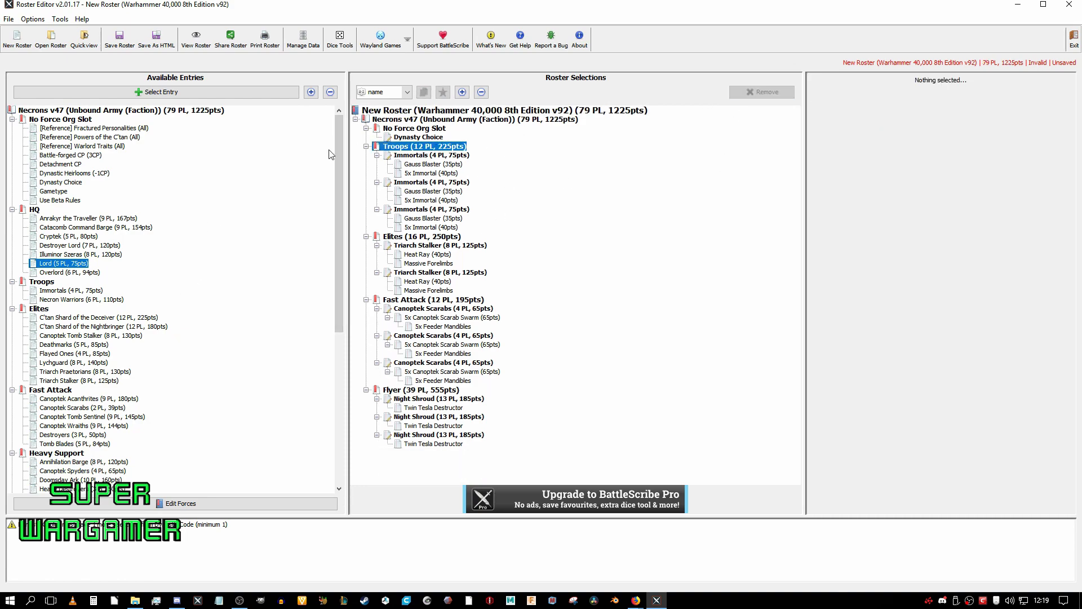
Add two Crypteks as HQ and a Transcendent C'tan with the Cosmic Tyrant fractured personality as Heavy Support
double_click(82, 236)
double_click(82, 236)
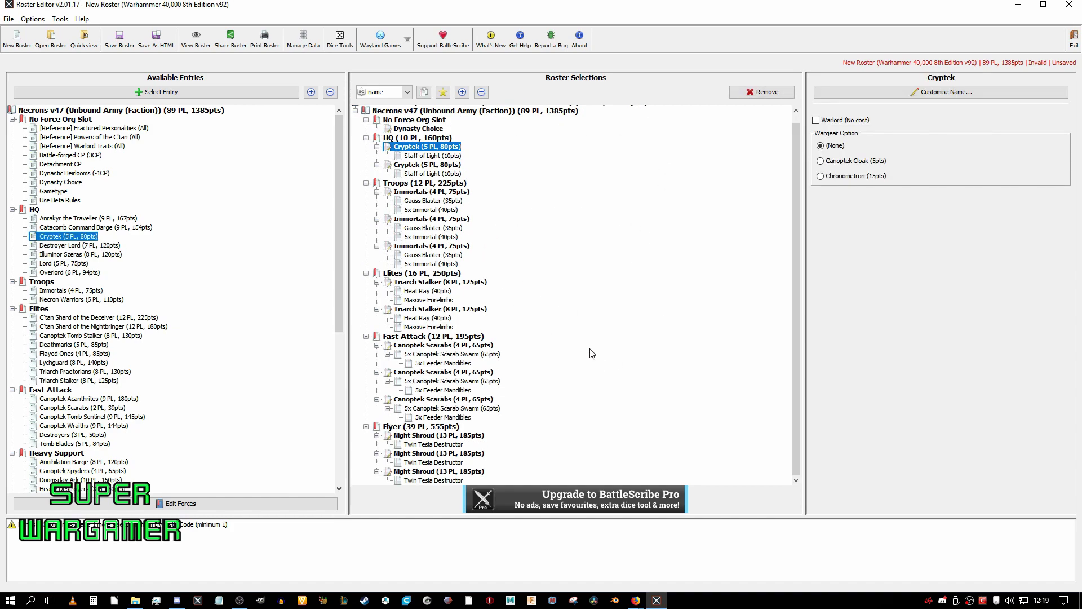
scroll(149, 320, down, 4)
scroll(150, 321, down, 6)
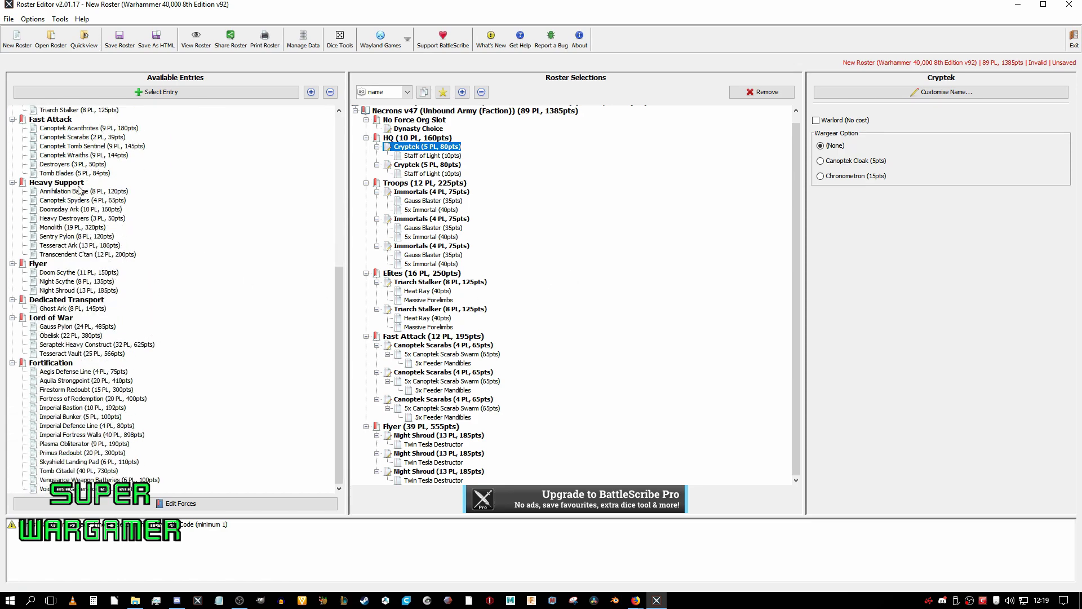
double_click(105, 256)
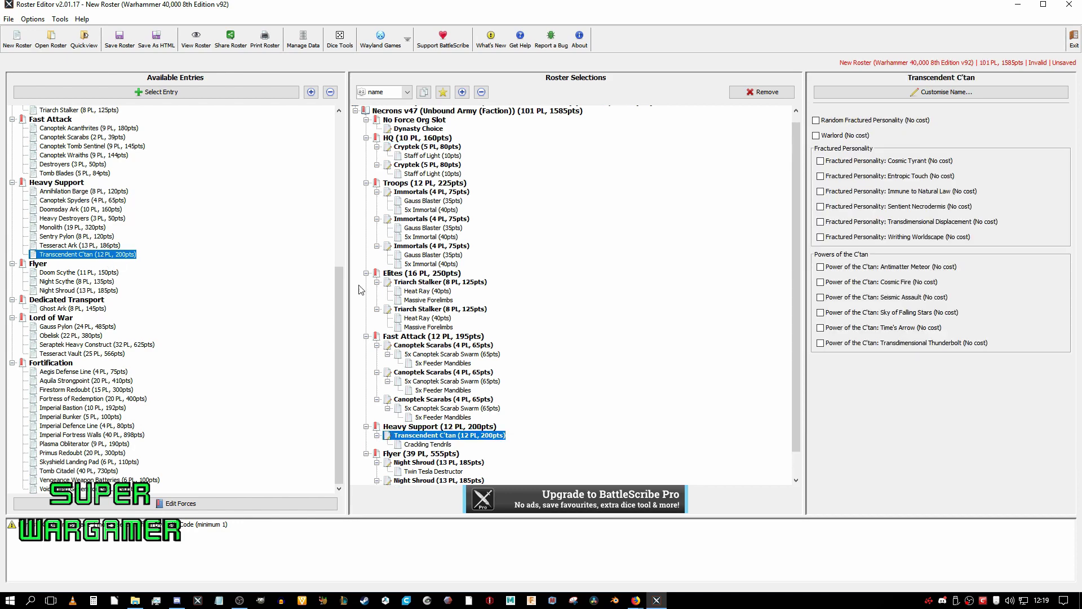
click(930, 161)
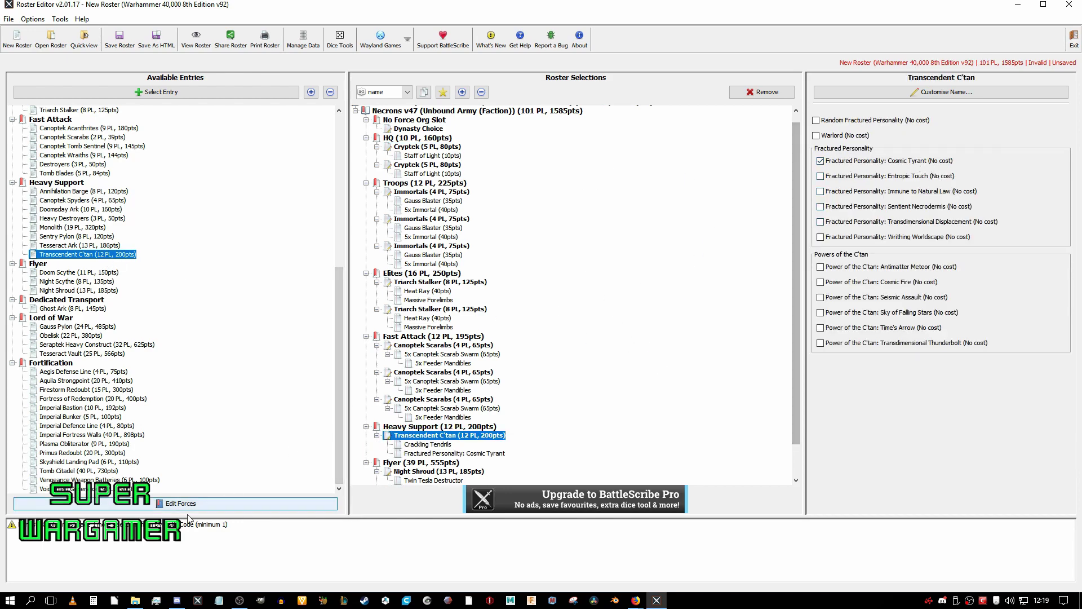
Add a Destroyer Lord to the roster as HQ
scroll(525, 356, down, 2)
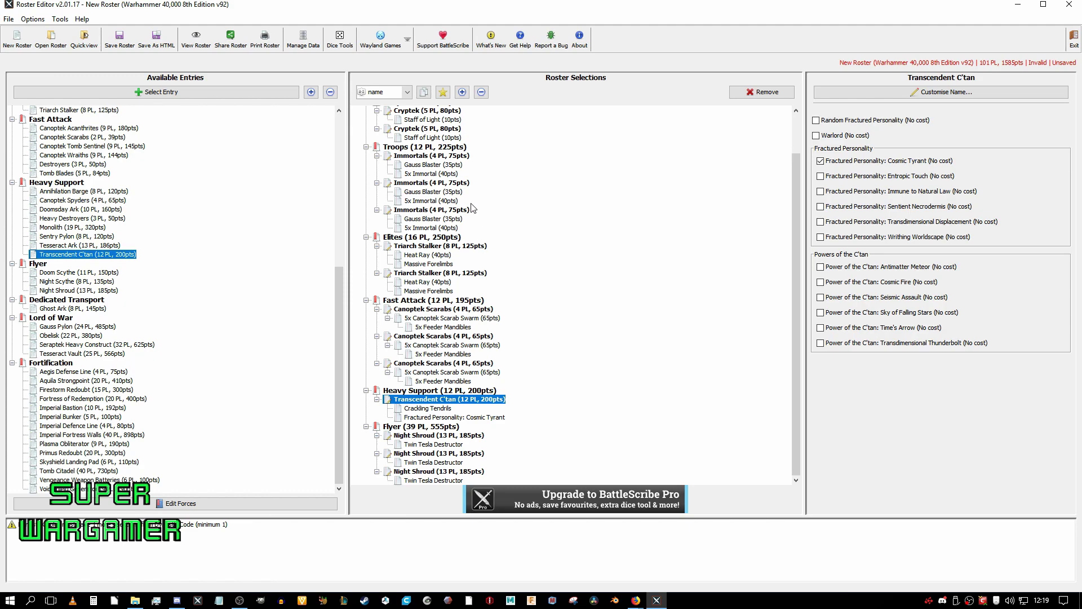
scroll(462, 164, up, 2)
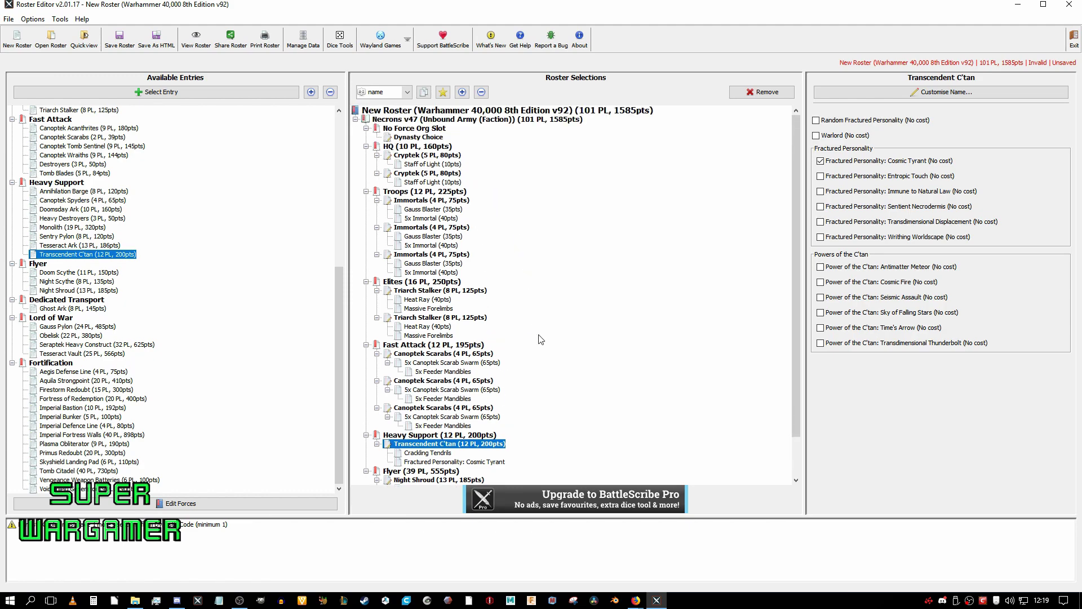
scroll(623, 282, down, 2)
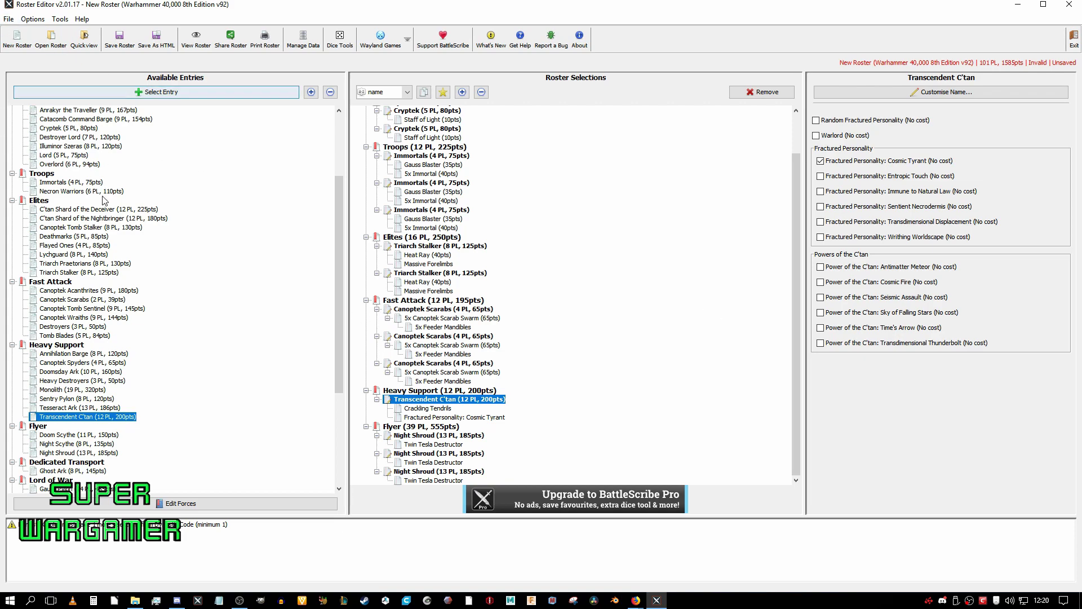
scroll(132, 283, up, 2)
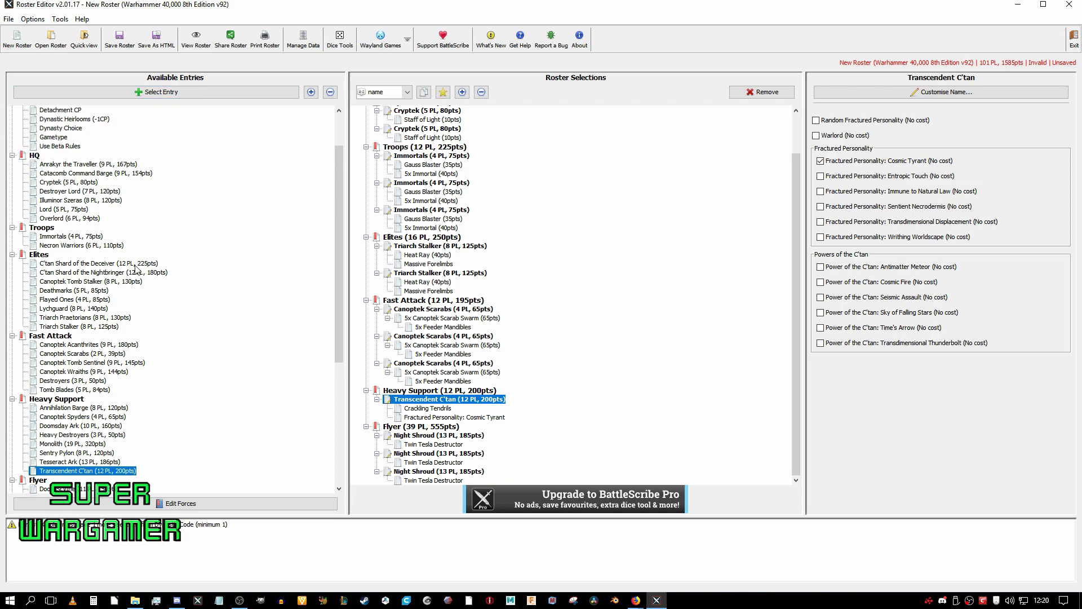
mouse_move(136, 268)
double_click(84, 191)
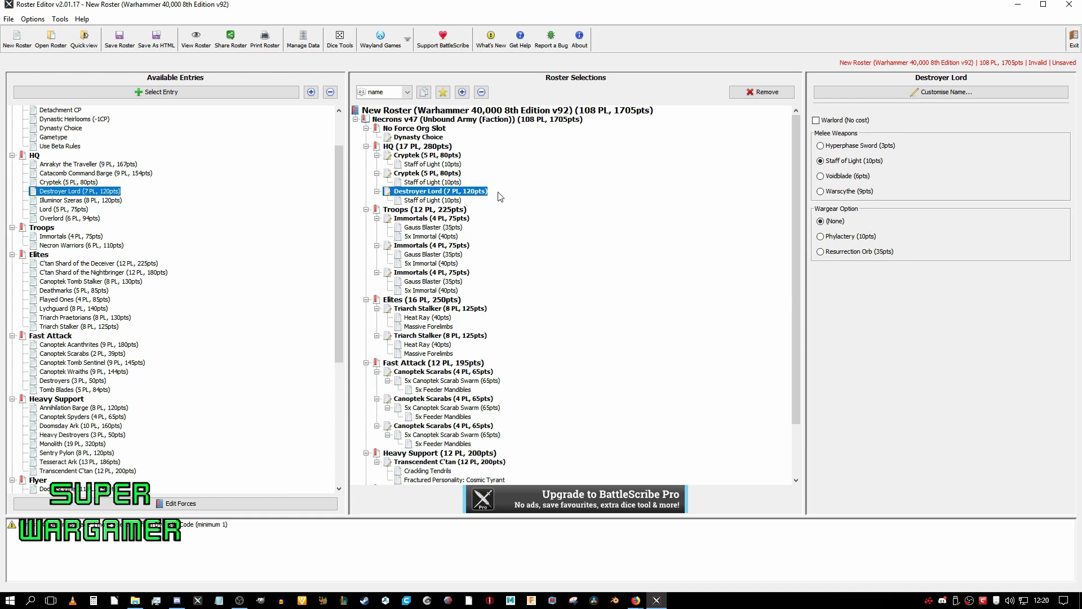
Add a Sautekh dynasty choice with the Relentless Advance code and give the Destroyer Lord the artefact The Abyssal Staff
scroll(511, 200, down, 1)
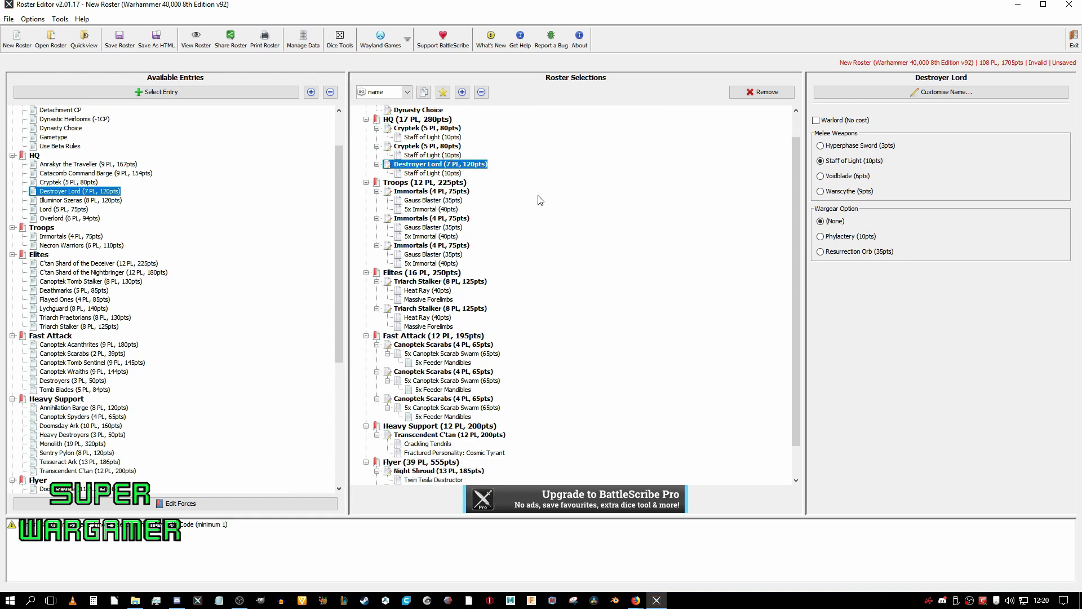
click(446, 354)
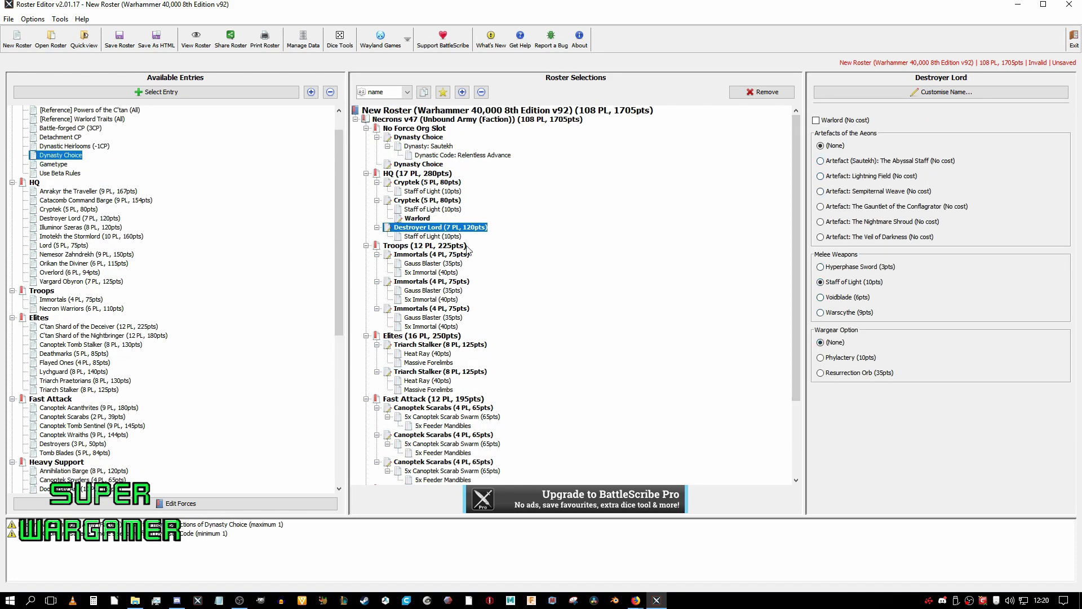
click(920, 162)
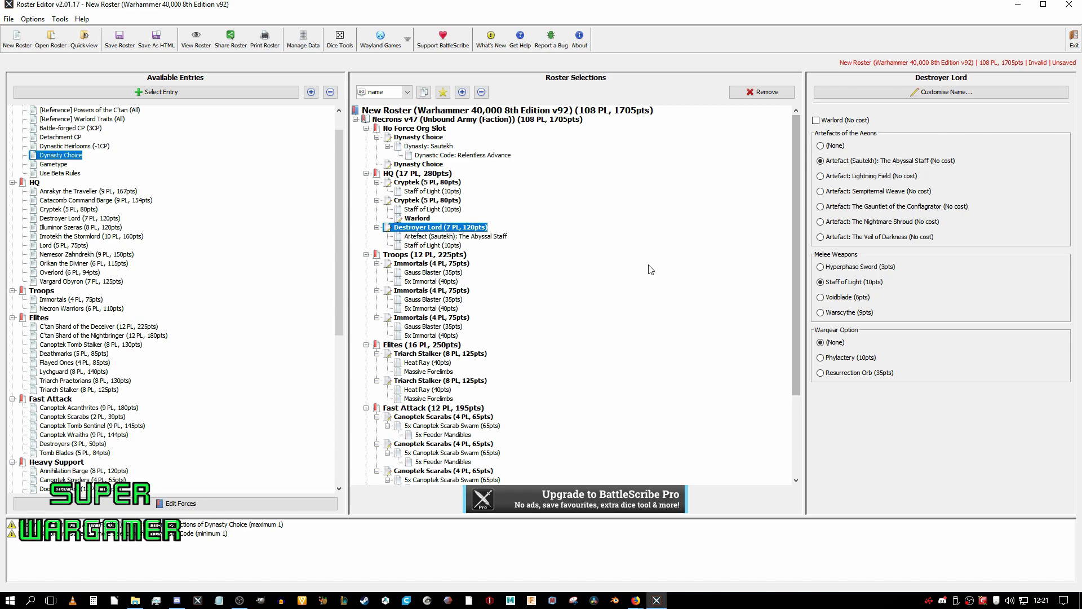
Review the whole list of roster selections, from the dynasty choice and HQ units through to the Flyers
scroll(620, 266, down, 1)
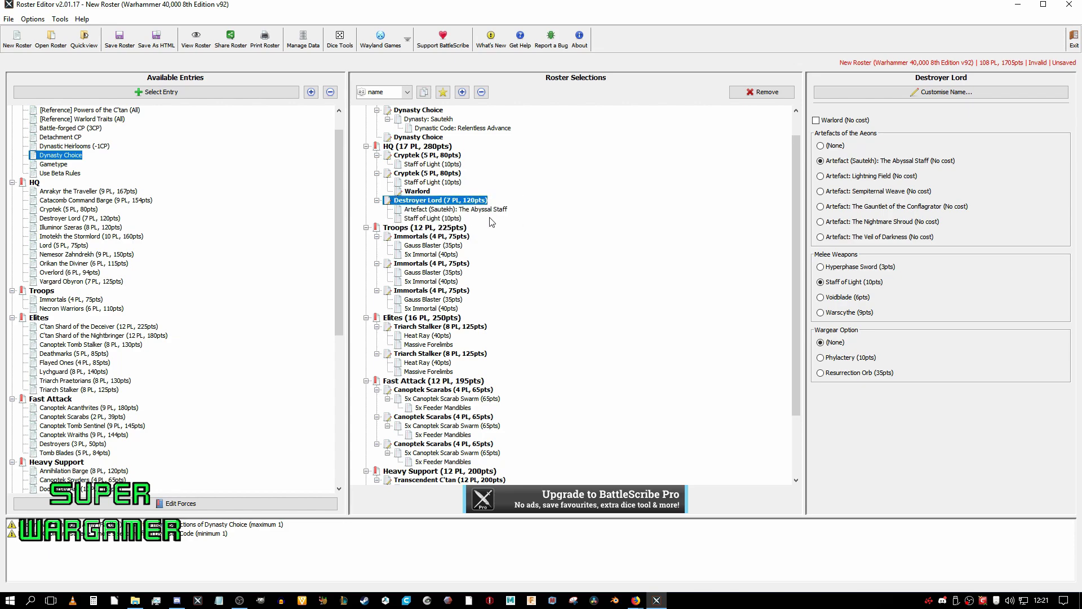
scroll(492, 221, down, 3)
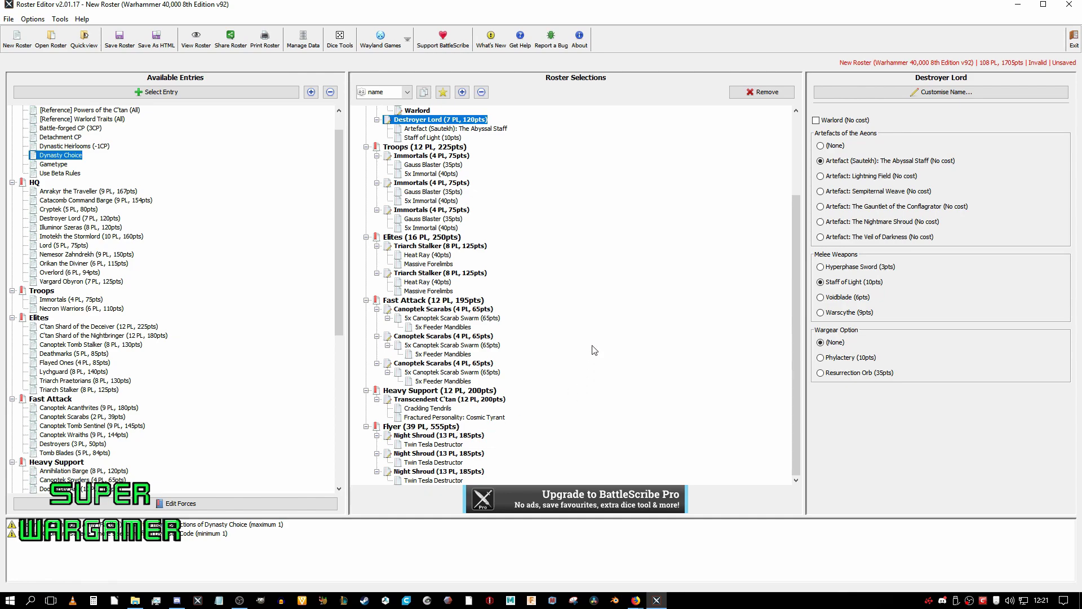
scroll(593, 315, up, 2)
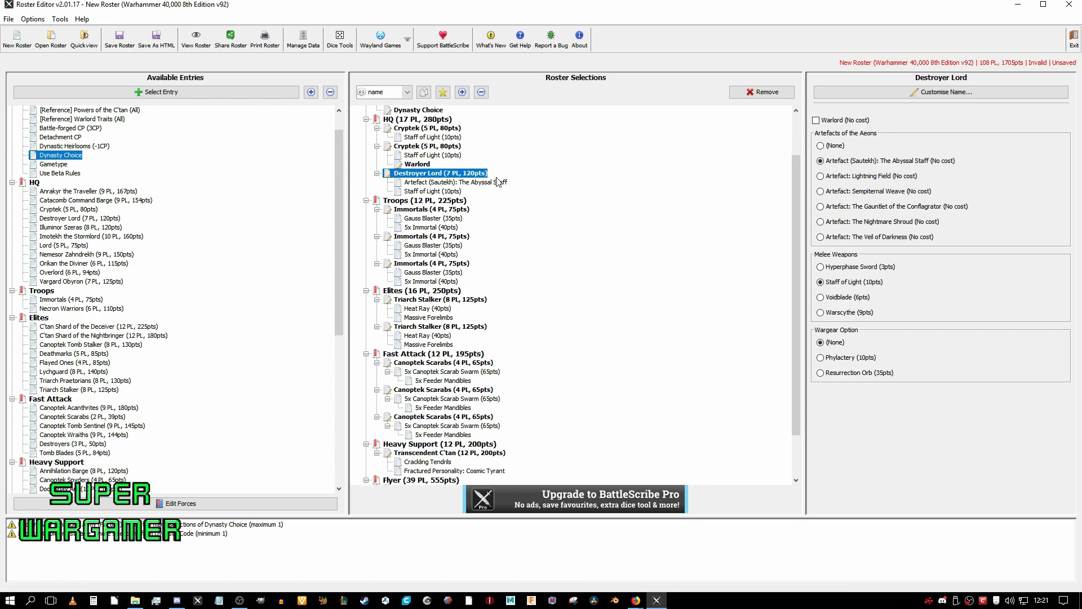
scroll(523, 308, down, 1)
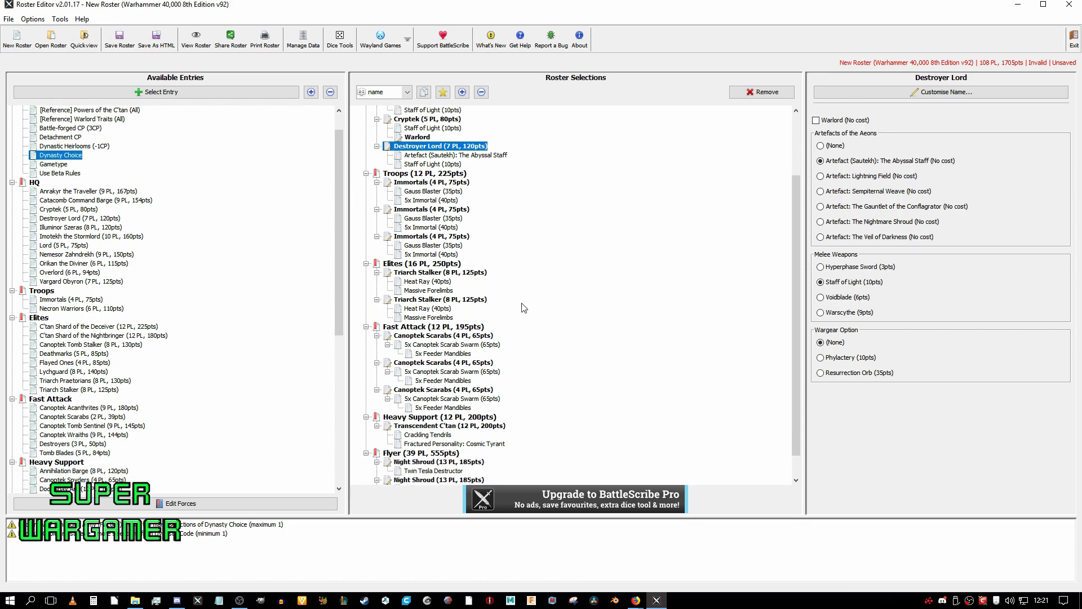
scroll(486, 358, down, 1)
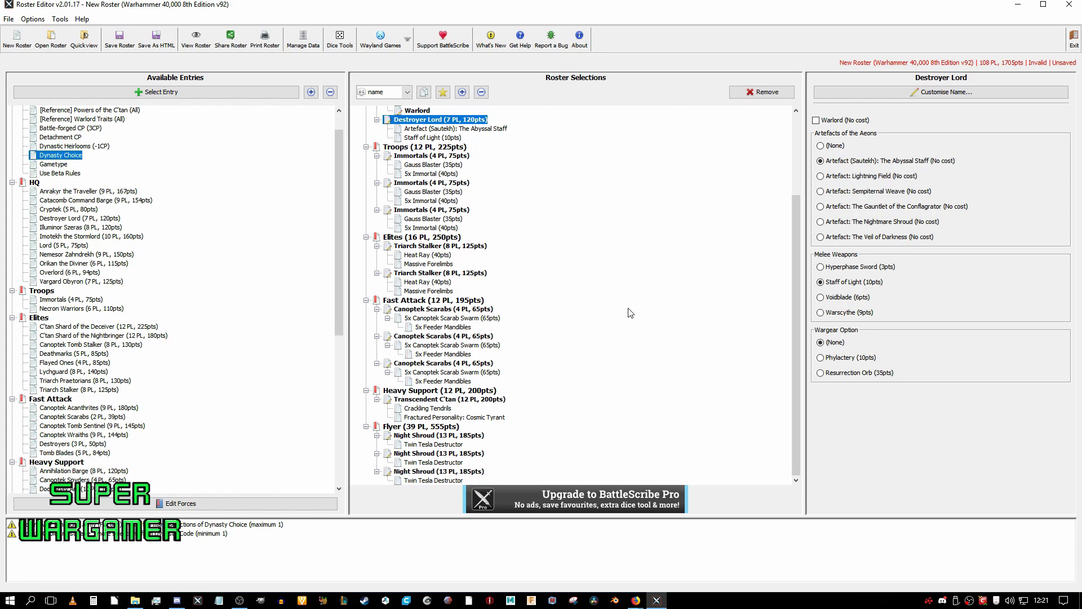
scroll(632, 242, up, 4)
scroll(632, 242, down, 4)
scroll(547, 322, up, 3)
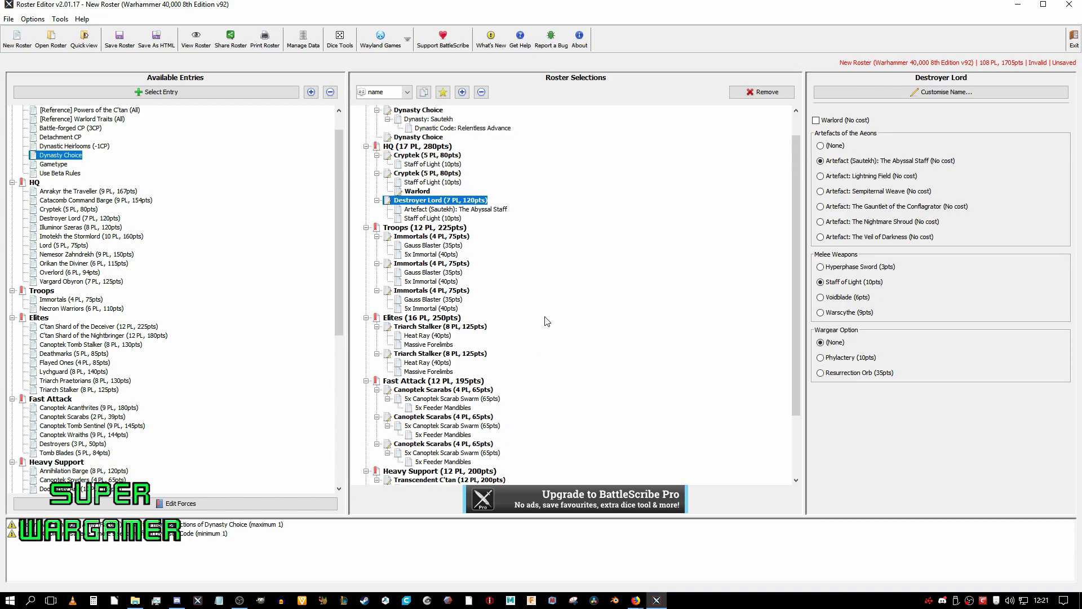
scroll(506, 258, down, 3)
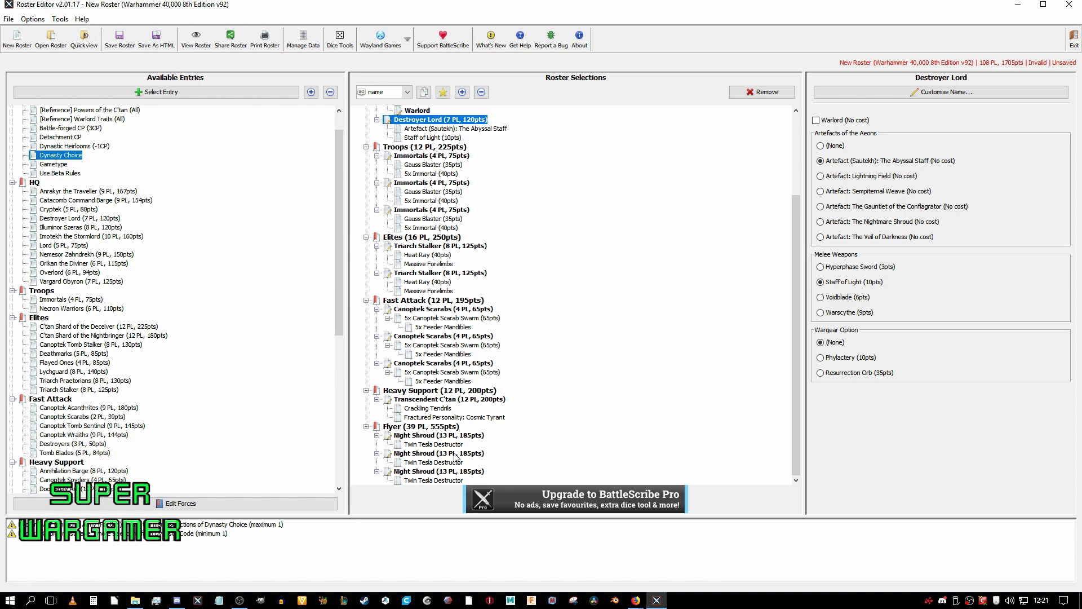
Read the Night Shroud's datasheet again and select the third Immortals unit to view its options
mouse_move(455, 457)
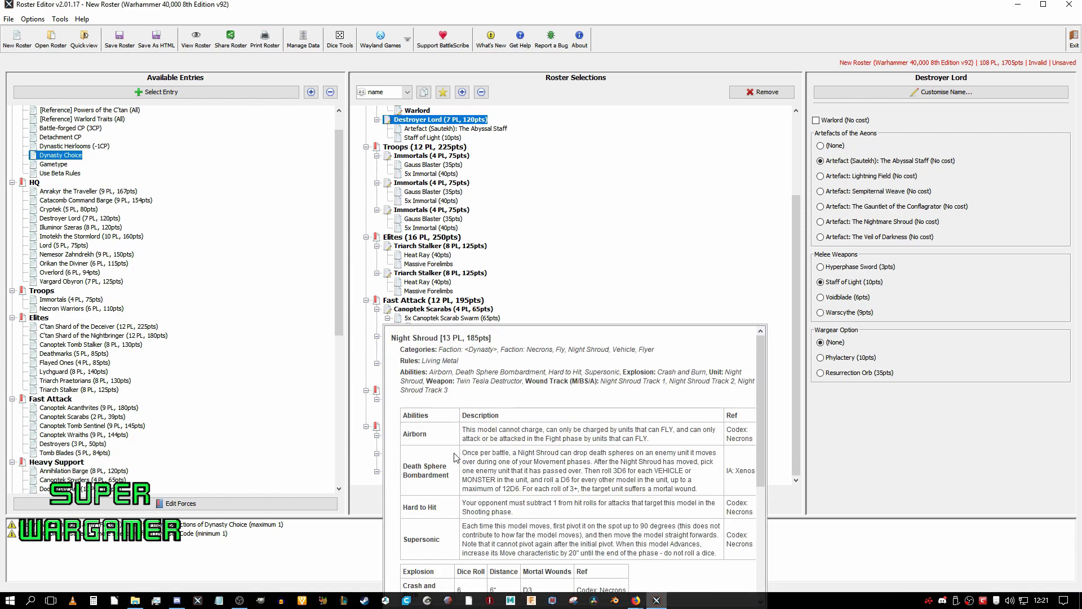
scroll(622, 421, down, 4)
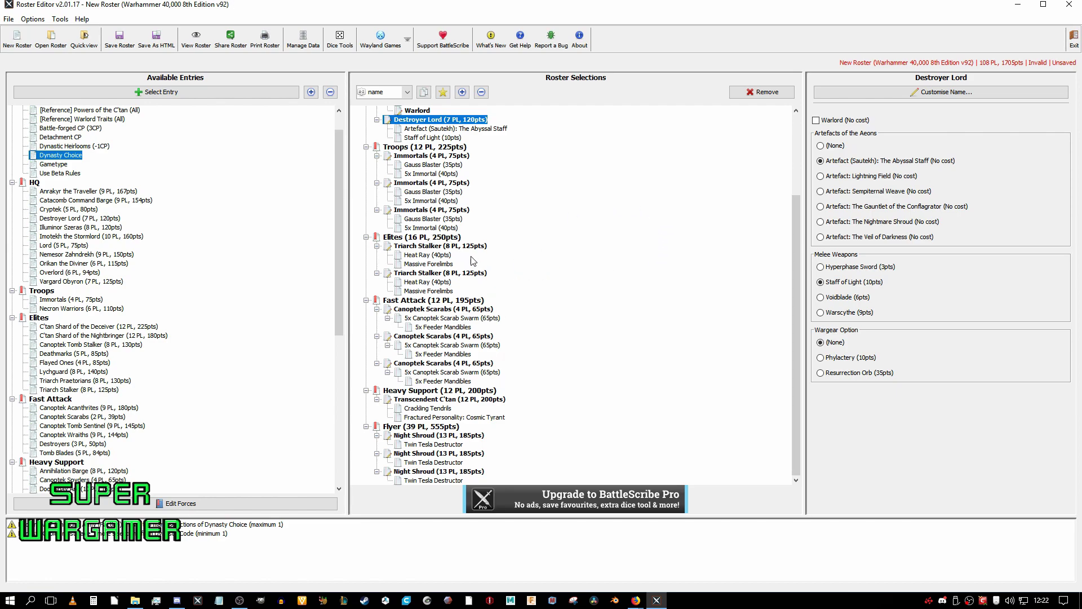
click(463, 212)
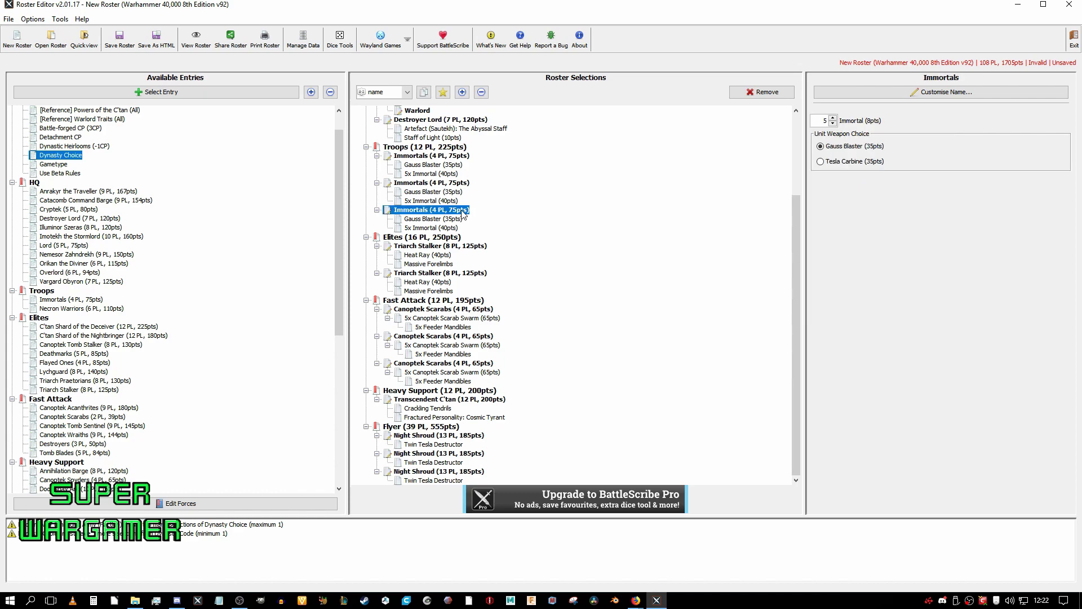
Equip the third Immortals unit with Tesla Carbines and increase its size to 10 Immortals
click(843, 162)
click(833, 118)
click(833, 117)
click(833, 118)
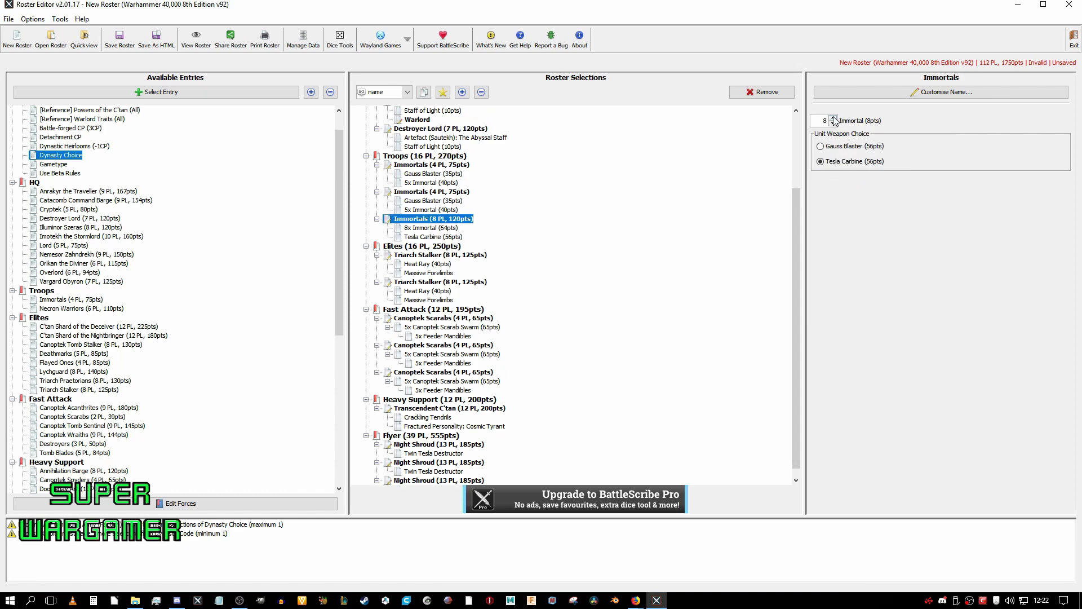
click(833, 118)
click(833, 118)
scroll(570, 299, up, 1)
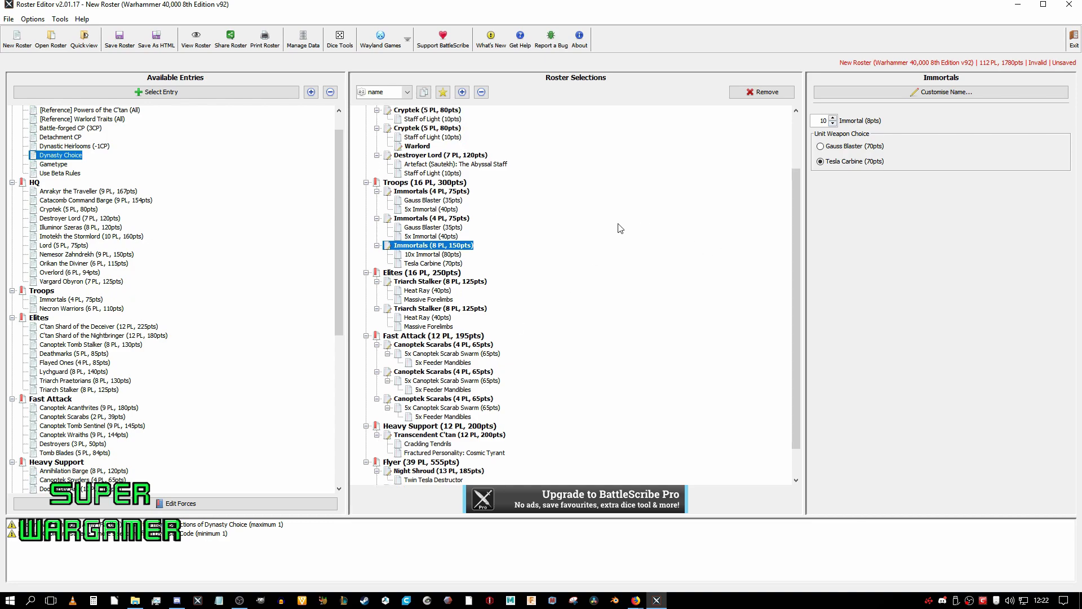
scroll(619, 229, up, 1)
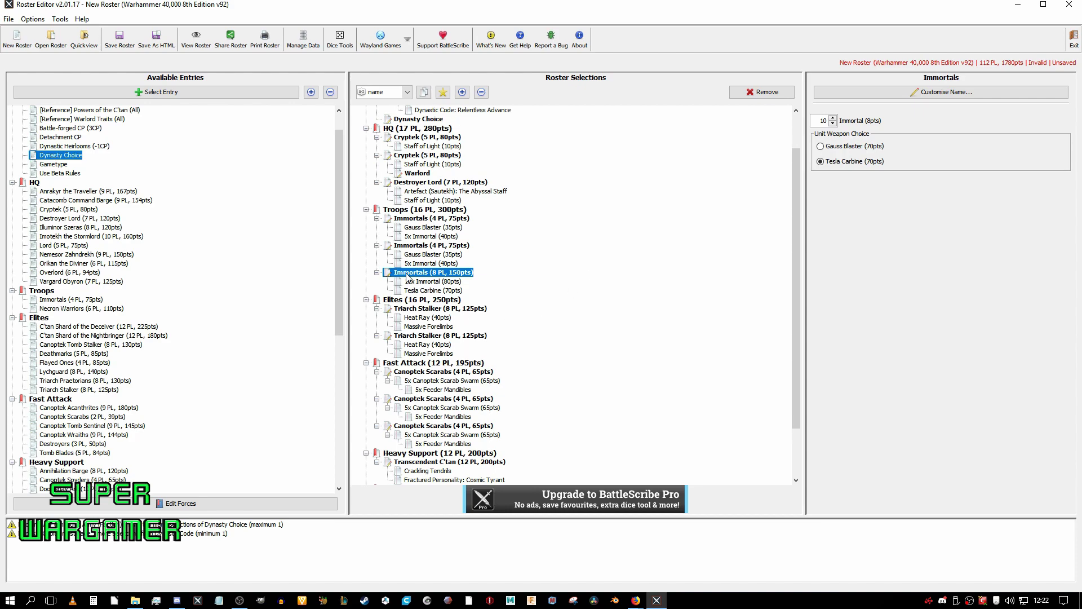
Check the second Immortals unit's options and add a Doomsday Ark to the roster as Heavy Support
mouse_move(408, 277)
click(459, 246)
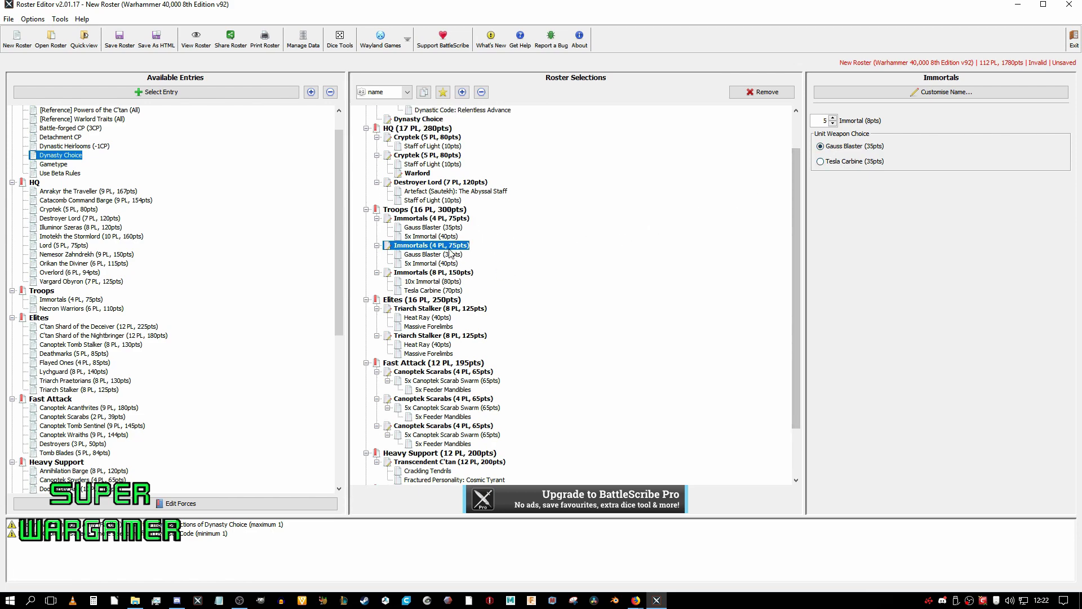
scroll(540, 242, down, 2)
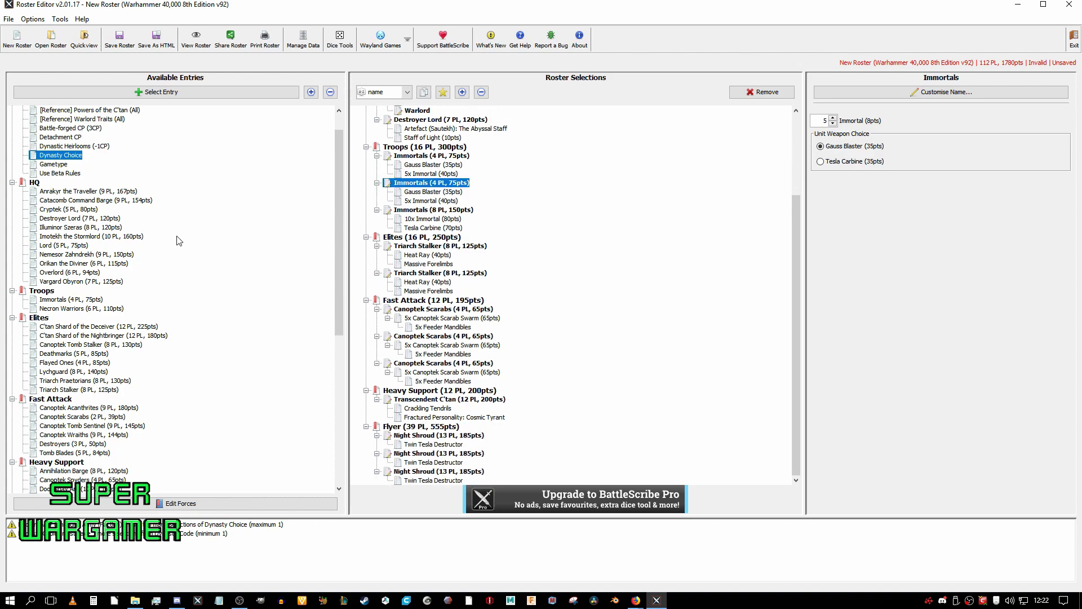
scroll(179, 240, down, 3)
double_click(78, 407)
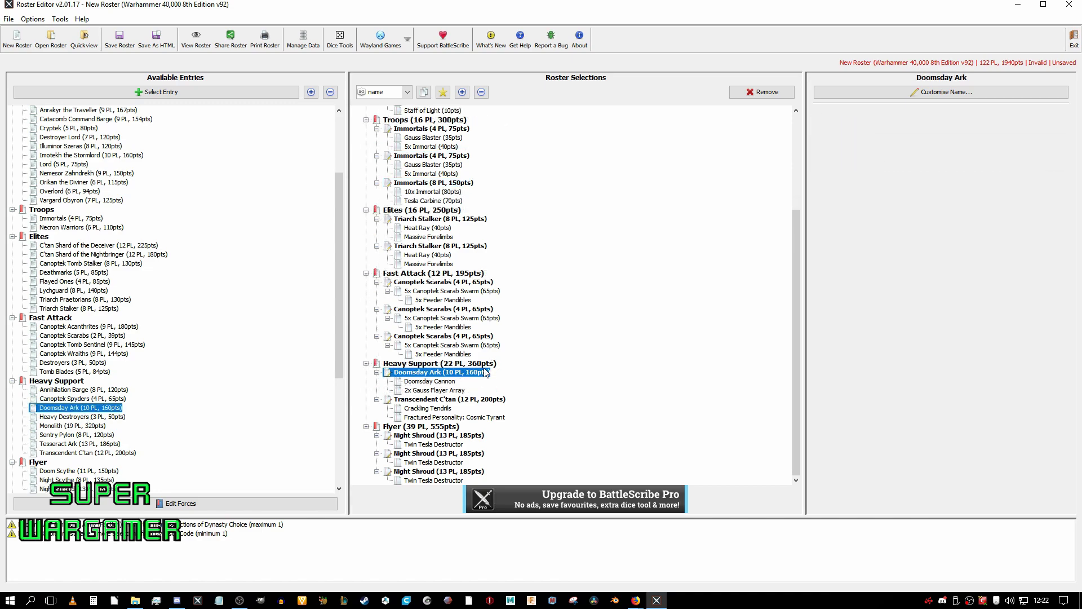
Review the roster selections from HQ to Flyers, including the Doomsday Cannon, the Twin Tesla Destructor and the Transcendent C'tan's options
click(431, 381)
scroll(615, 362, up, 6)
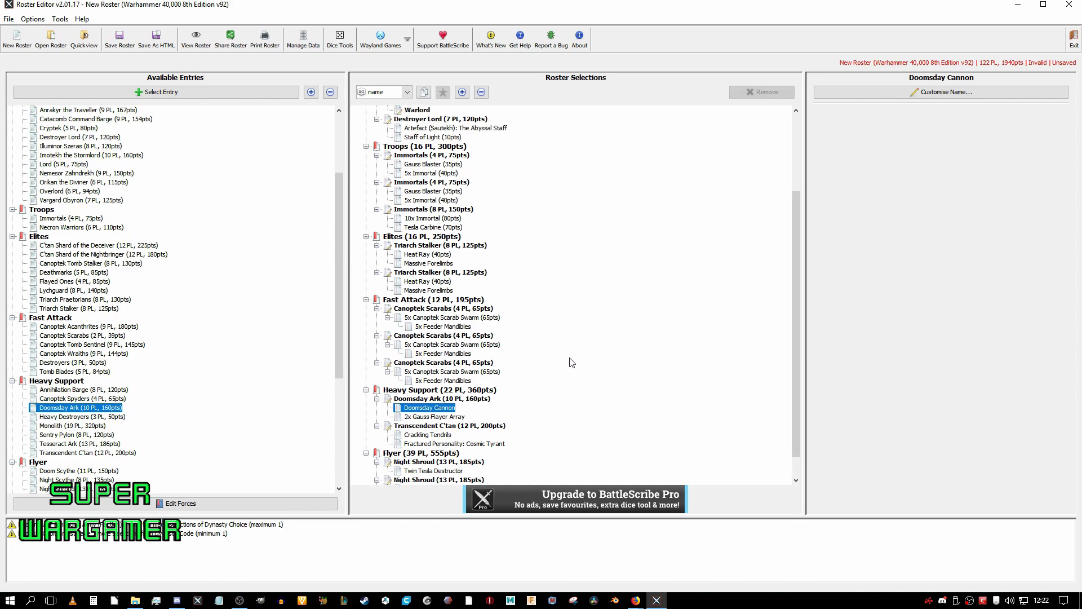
scroll(620, 226, down, 6)
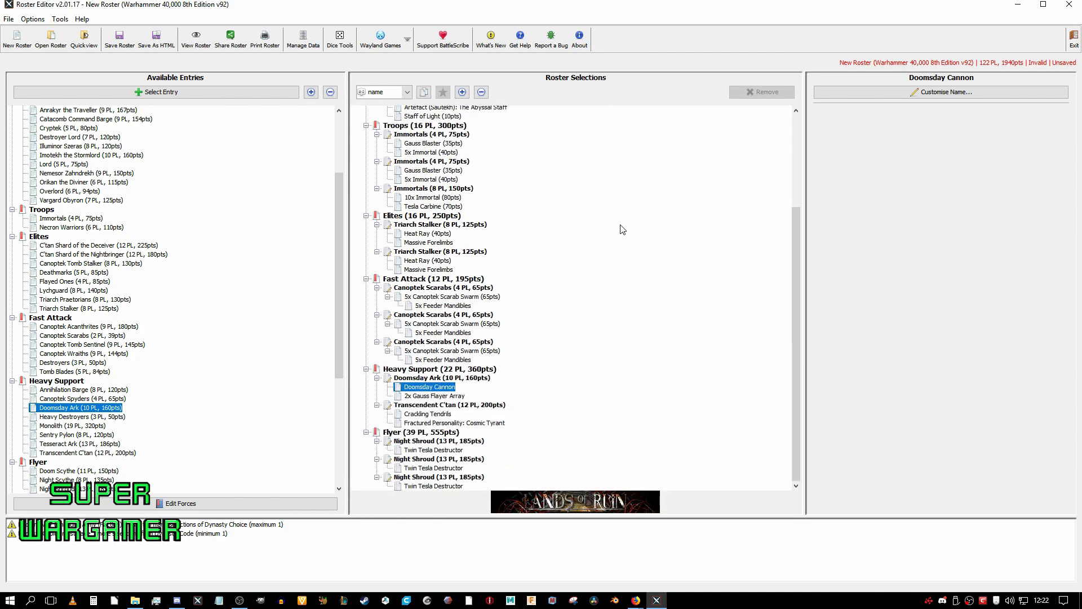
scroll(622, 229, up, 3)
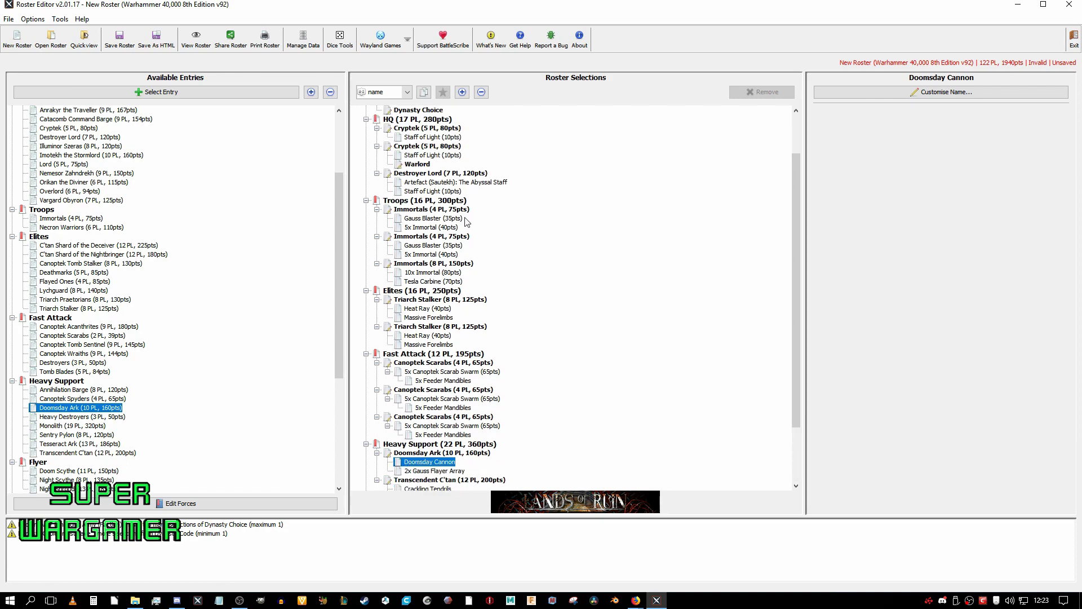
scroll(567, 278, down, 2)
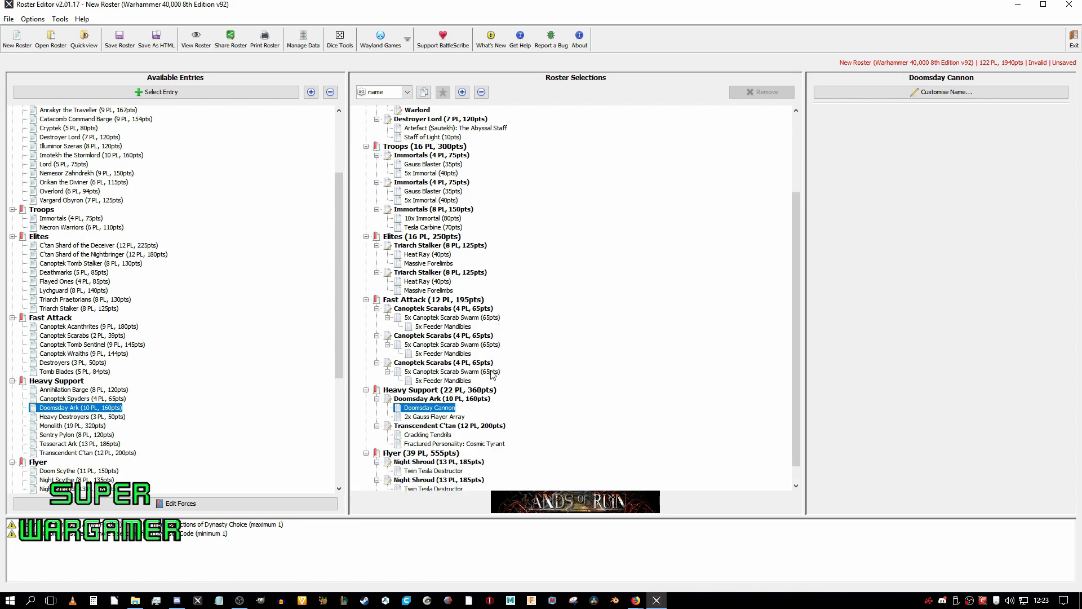
scroll(509, 329, down, 1)
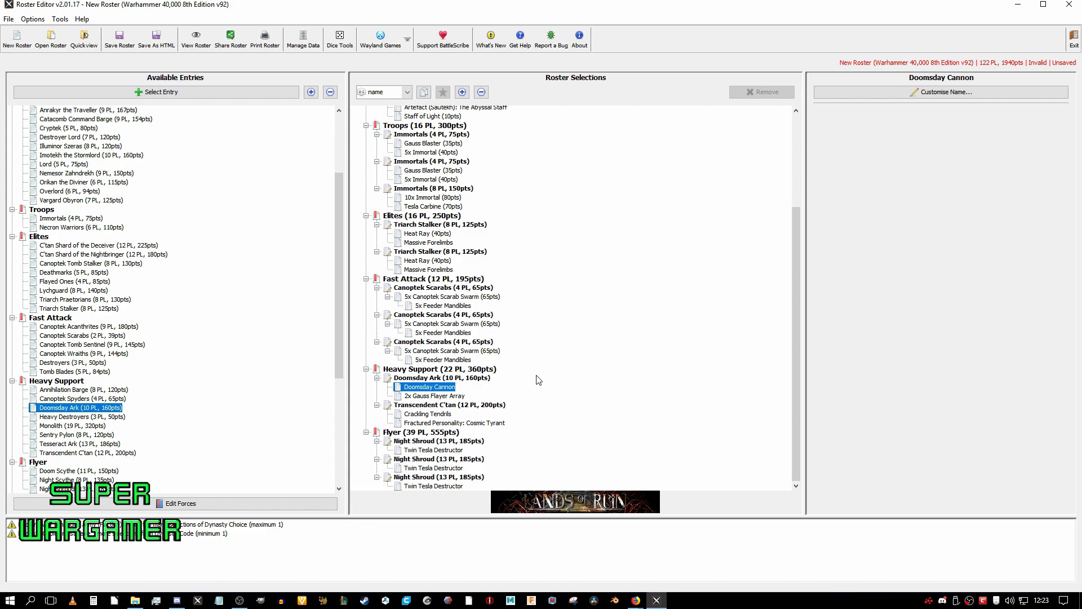
click(456, 449)
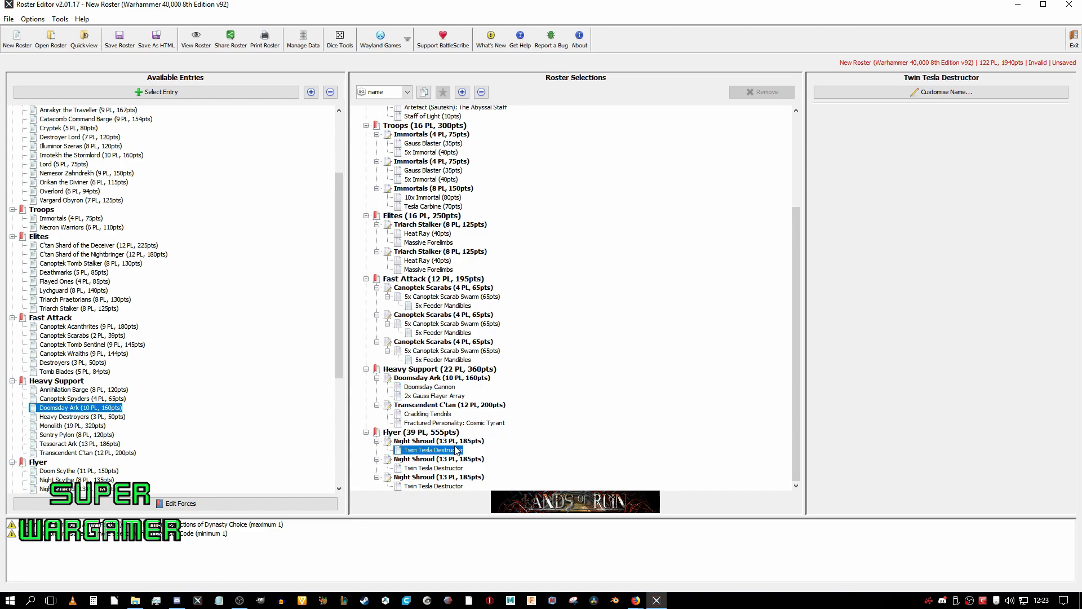
click(477, 405)
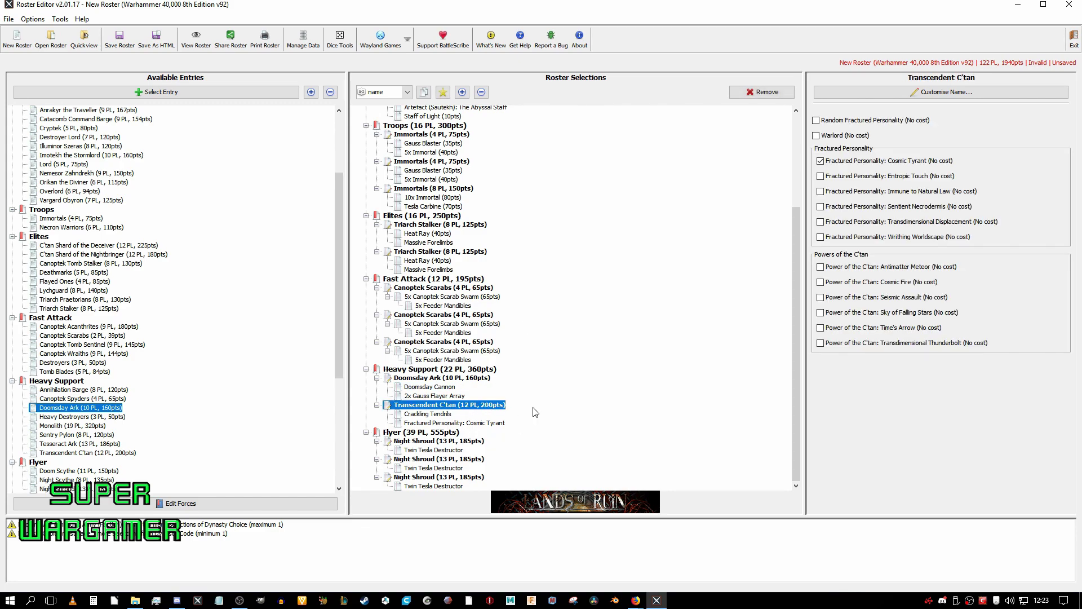
scroll(510, 361, up, 1)
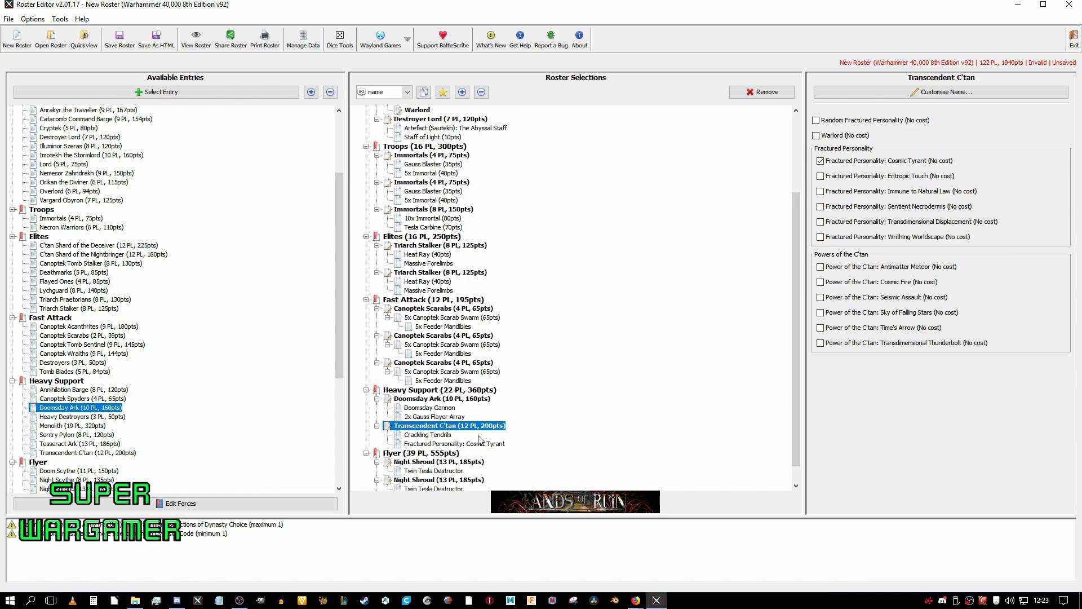
scroll(508, 423, up, 3)
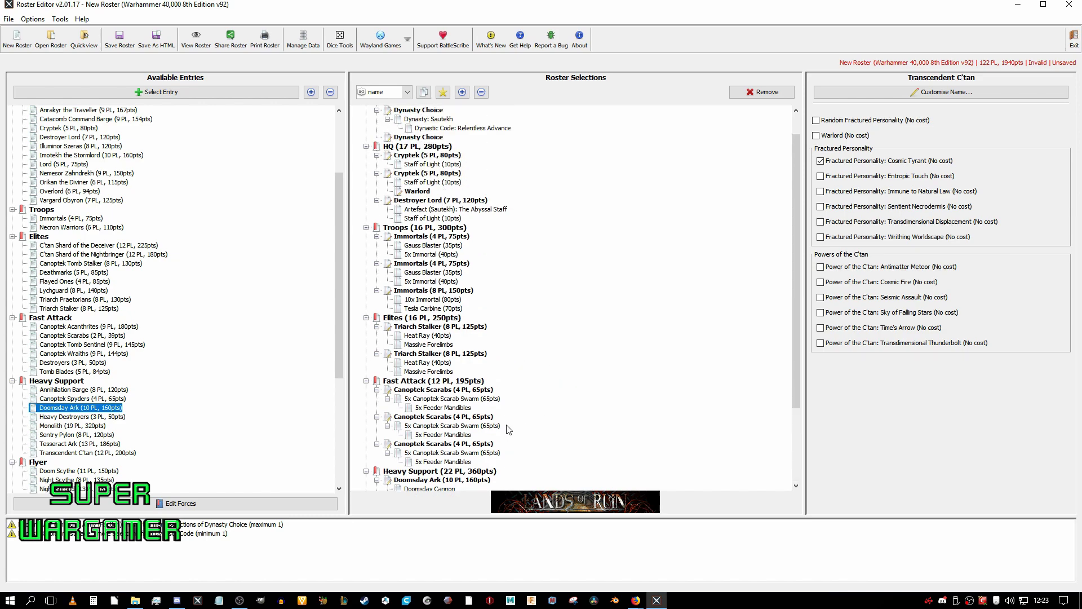
Check the Destroyer Lord's options and remove the Cryptek that is not the Warlord from the roster
click(455, 202)
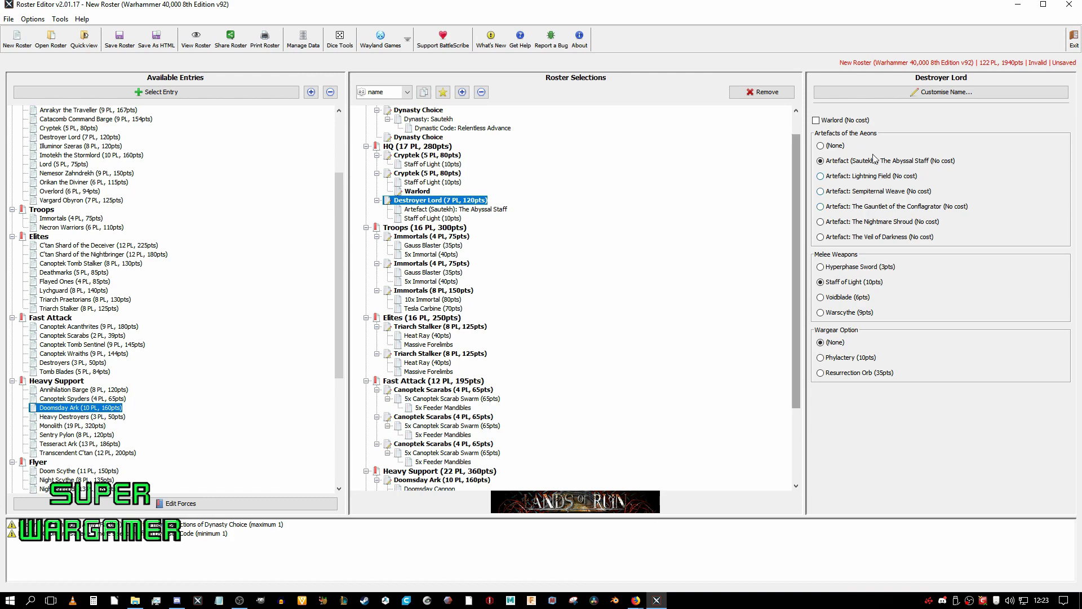
click(438, 158)
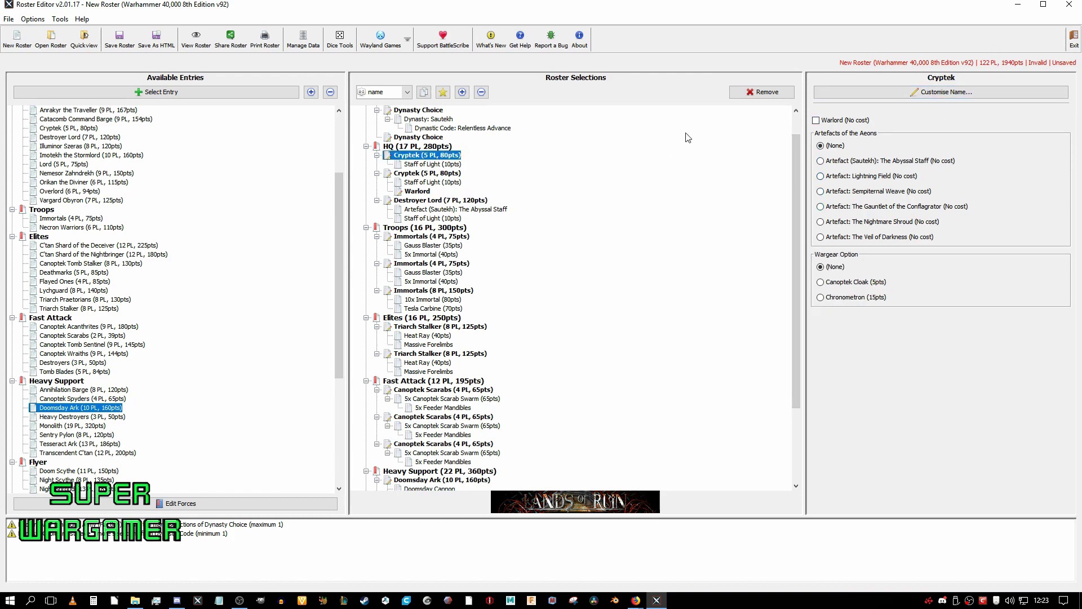
click(761, 92)
Add an Overlord to the roster as HQ and give it a Hyperphase Sword
scroll(113, 274, up, 2)
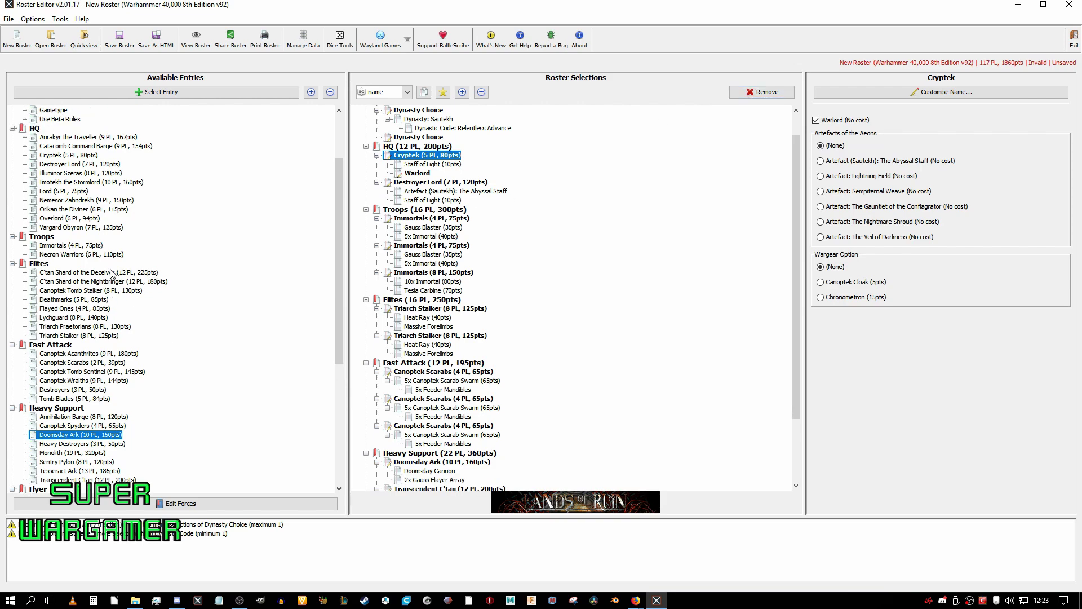
double_click(90, 245)
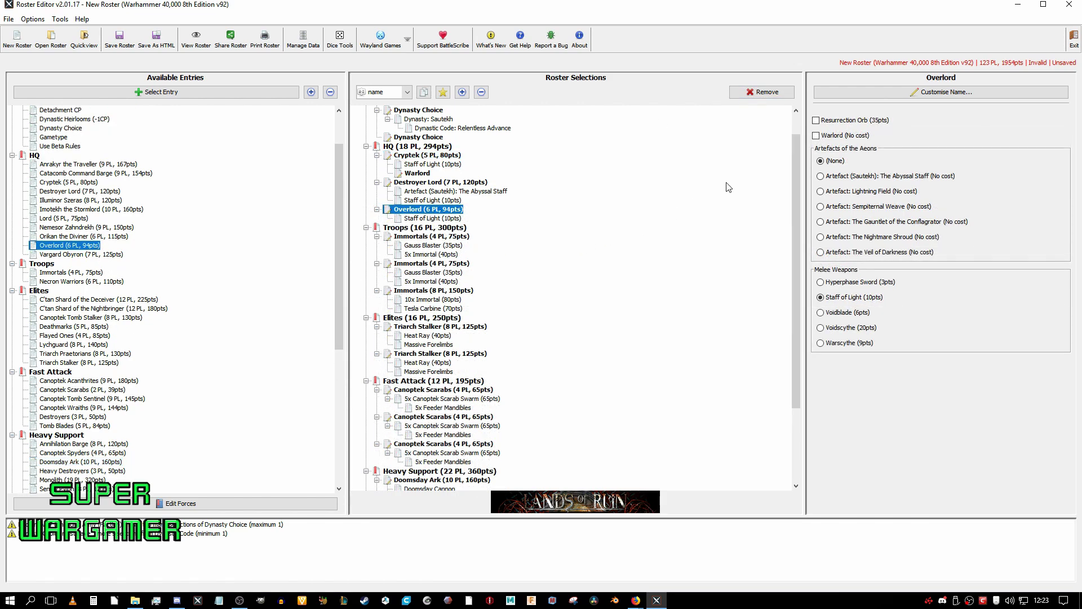
scroll(705, 225, down, 1)
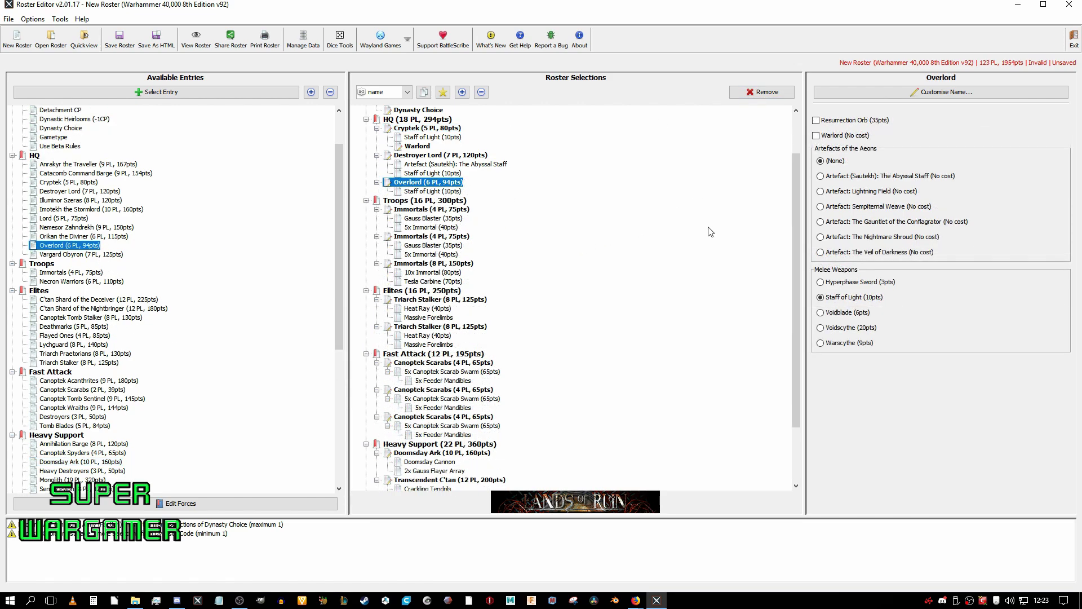
click(857, 283)
Review the updated roster, checking the third Immortals unit, the Doomsday Ark, the first Night Shroud and the Transcendent C'tan
scroll(544, 297, up, 2)
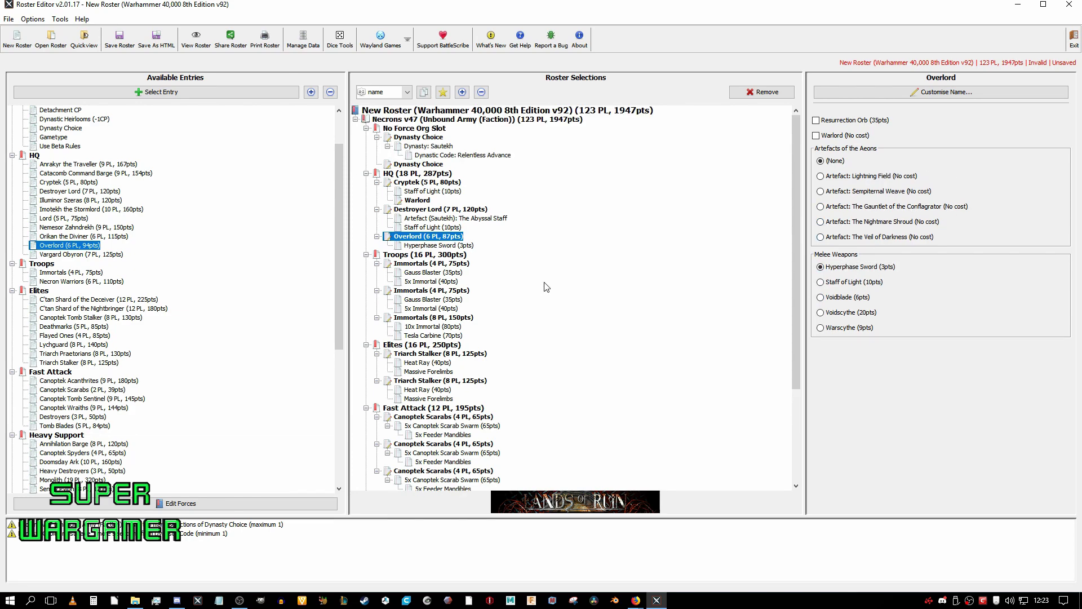
scroll(620, 208, down, 1)
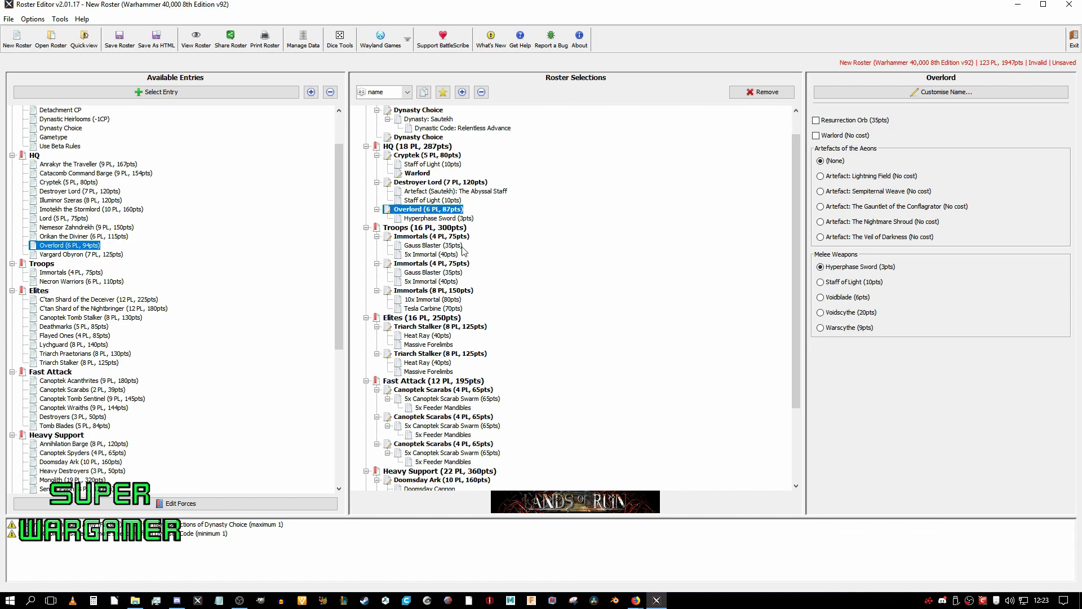
click(437, 291)
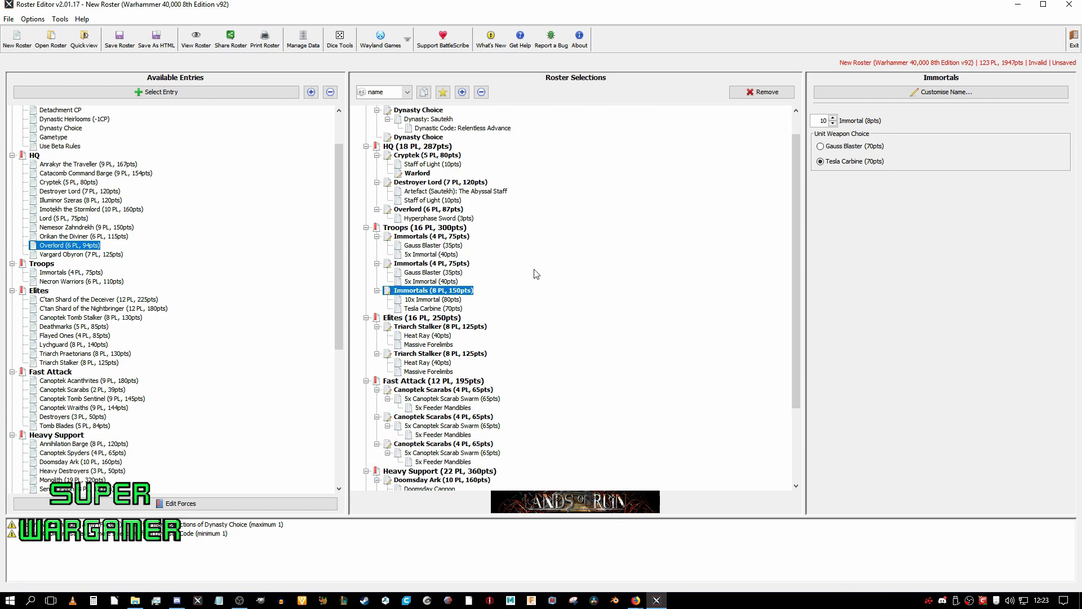
scroll(541, 263, down, 4)
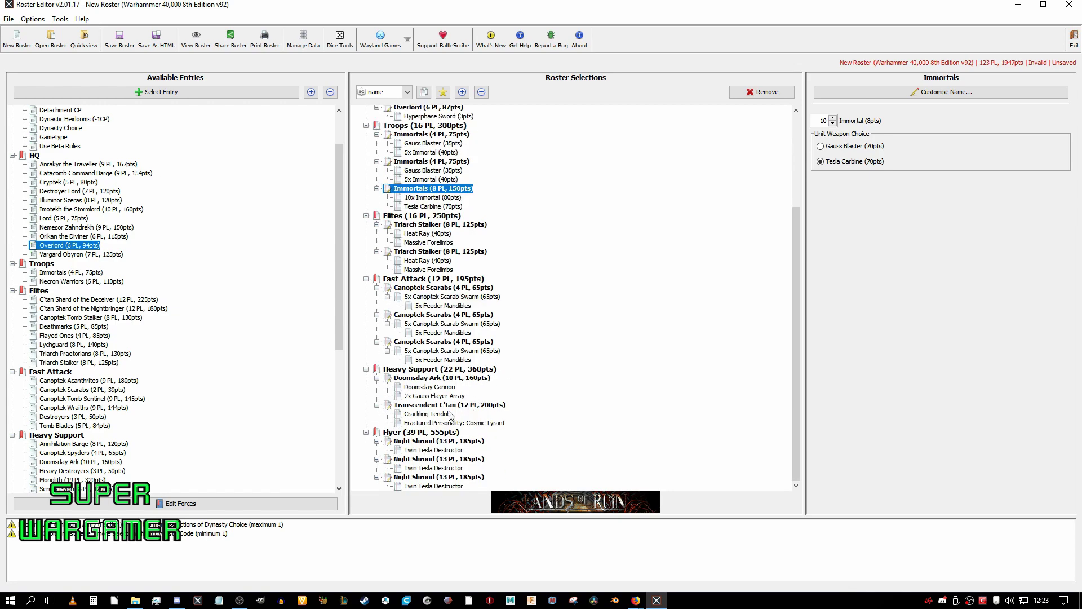
click(468, 379)
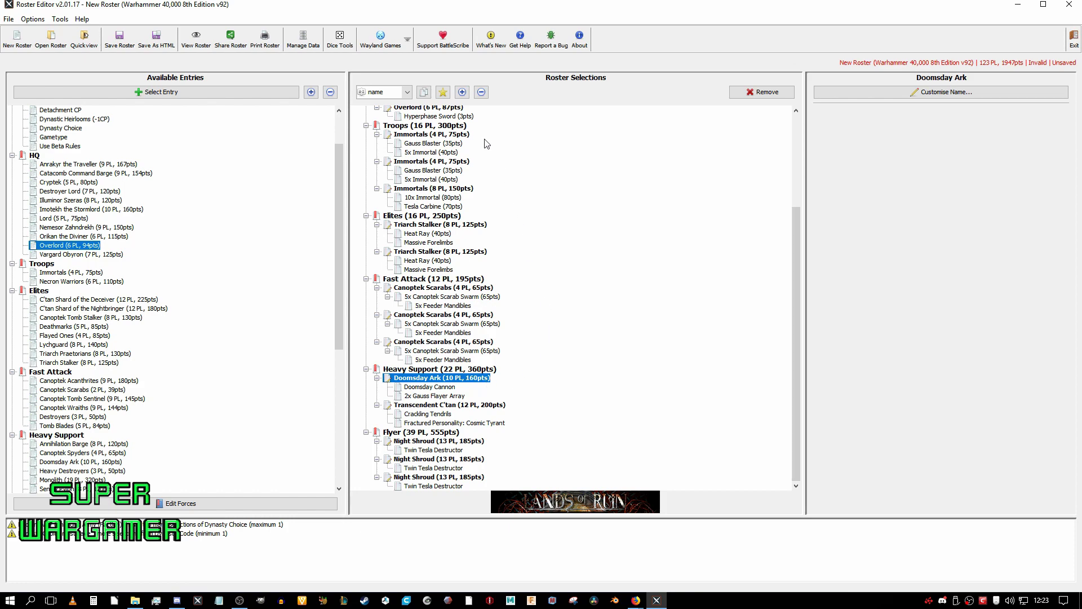
click(450, 442)
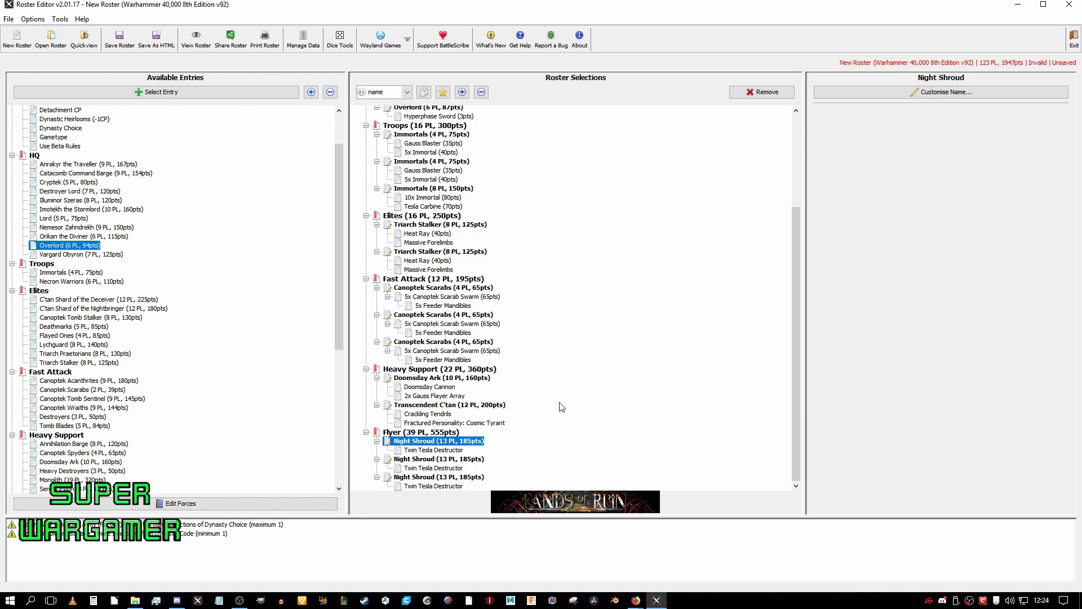
click(492, 406)
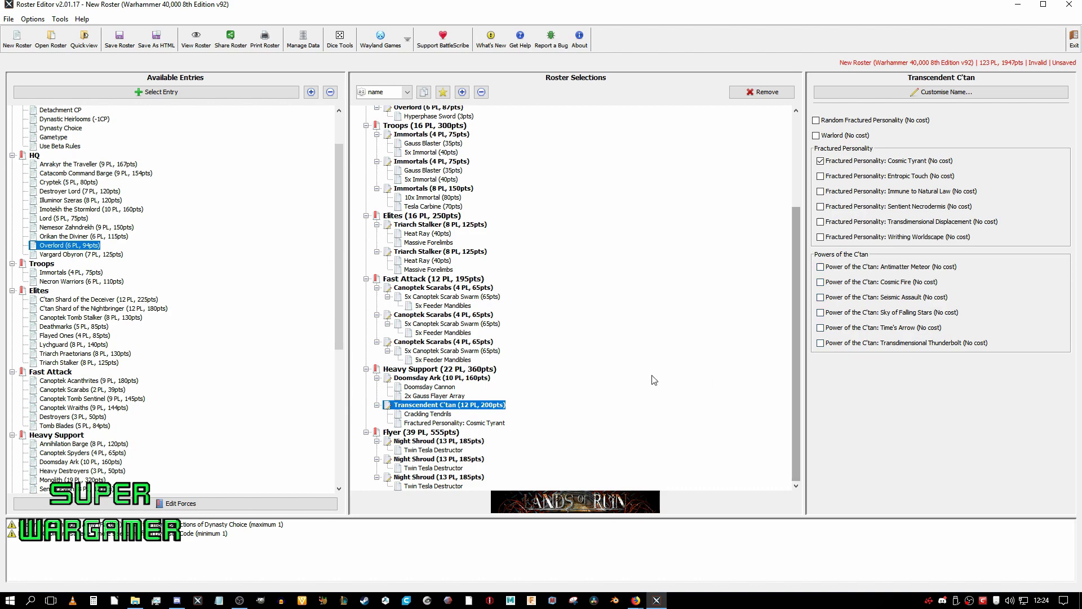
scroll(568, 343, up, 2)
scroll(580, 350, up, 2)
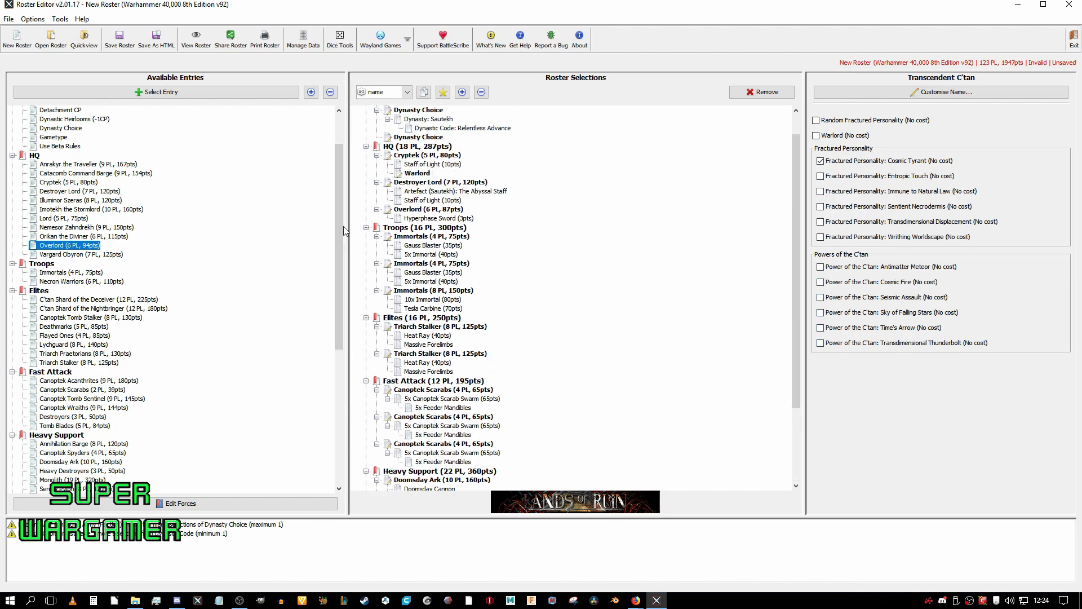
Examine the Destroyer Lord's and third Immortals unit's options and read through the whole roster once more
click(457, 183)
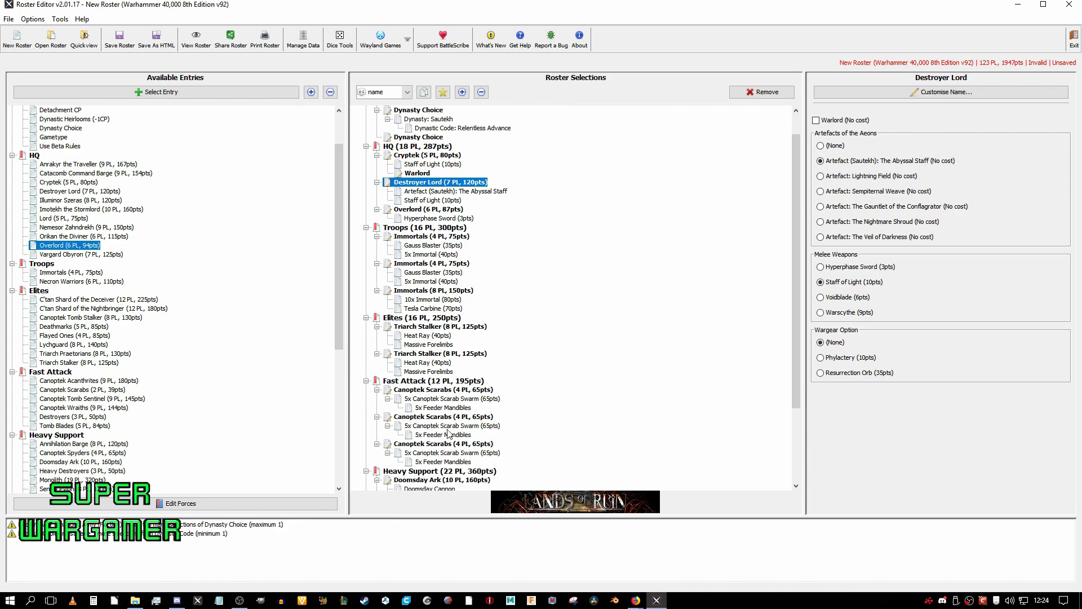
scroll(562, 379, down, 1)
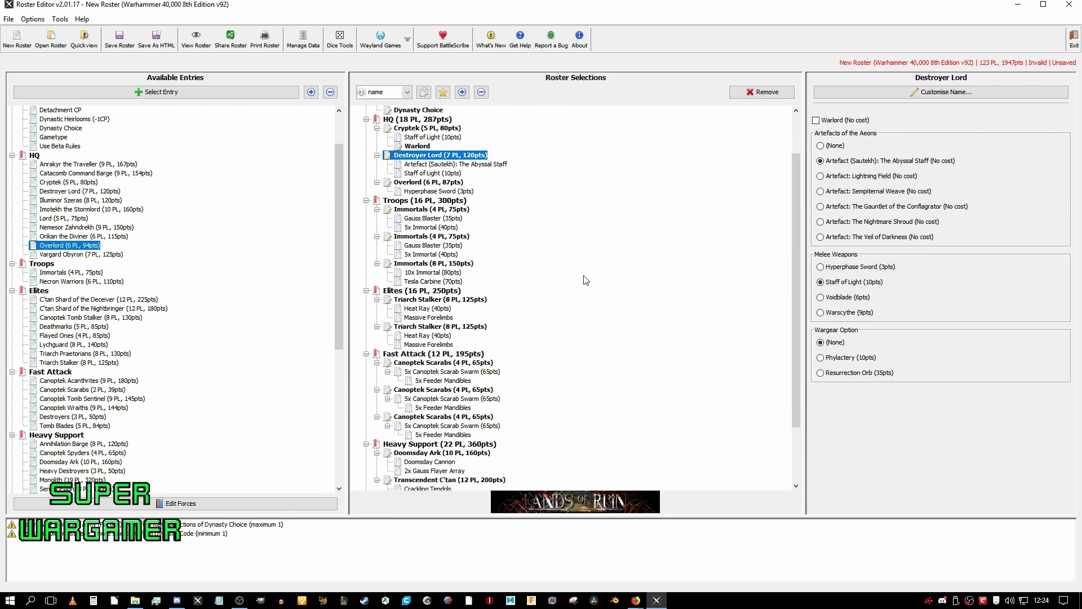
scroll(515, 280, down, 3)
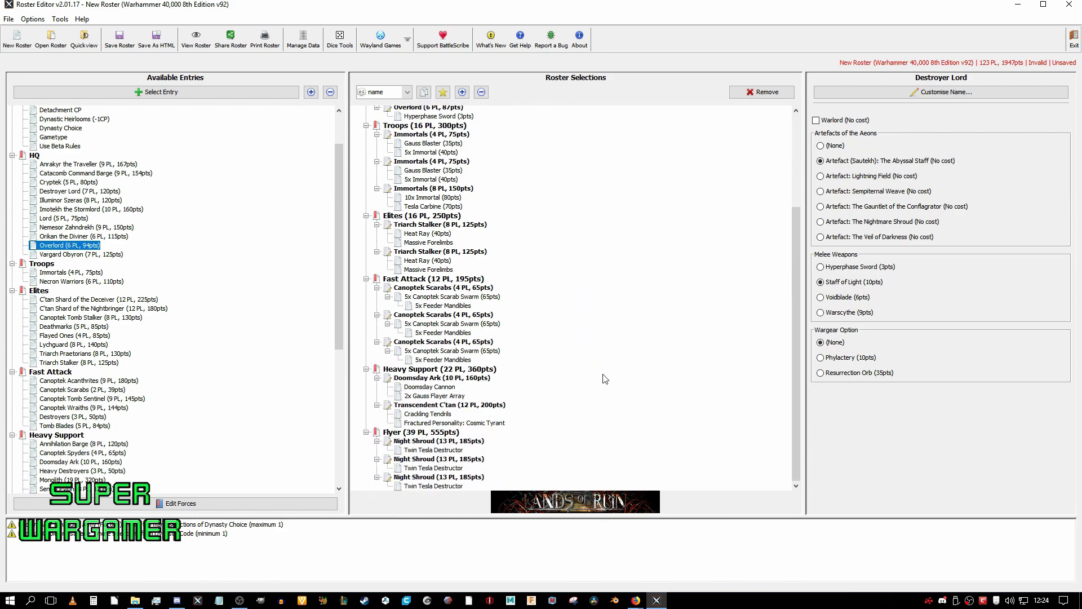
click(480, 460)
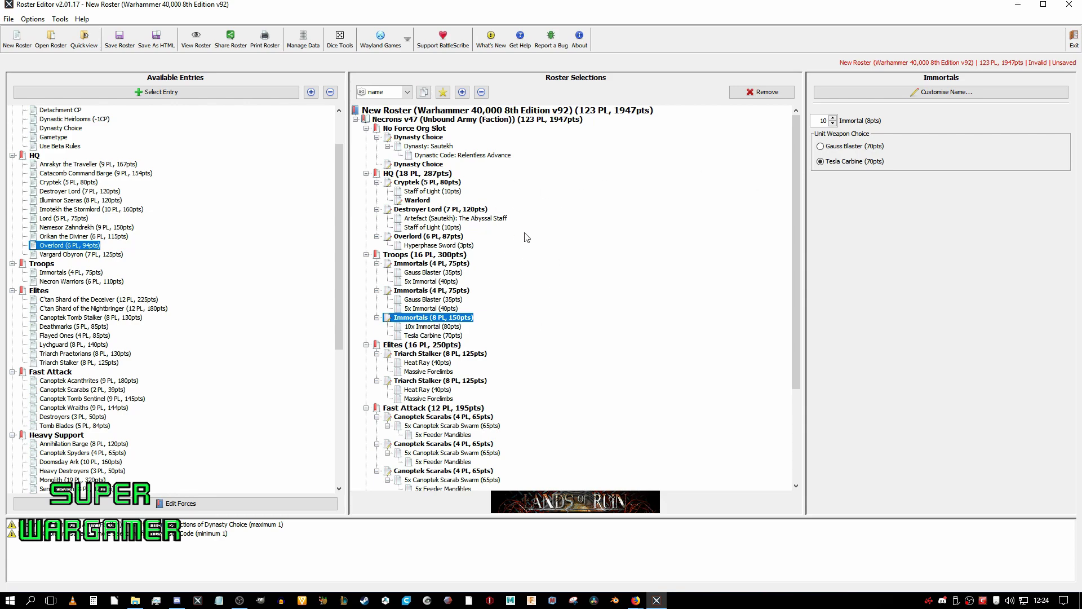
scroll(565, 147, down, 4)
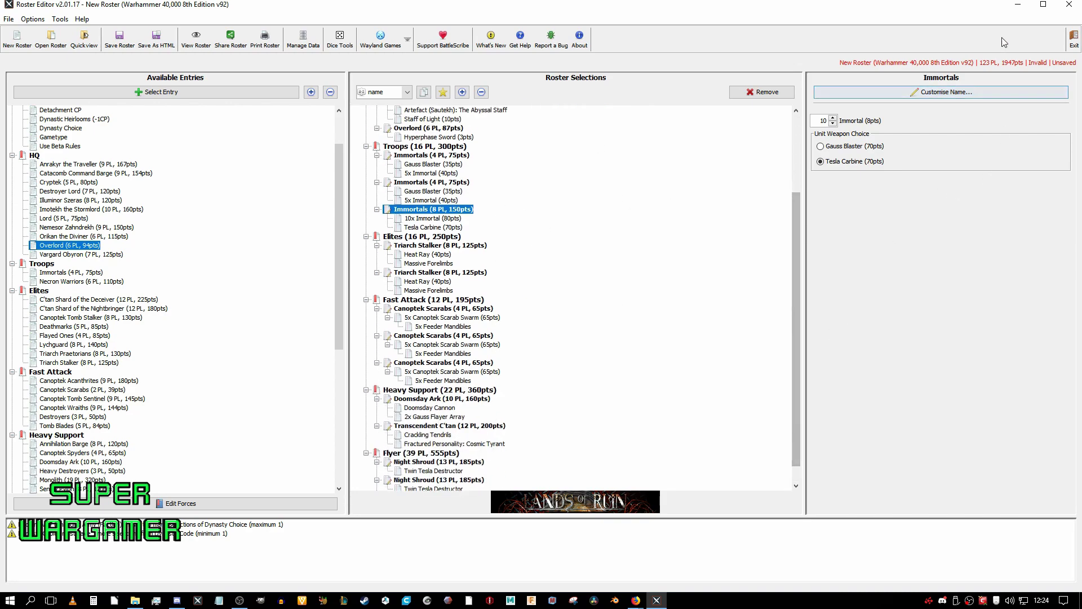
scroll(637, 238, up, 4)
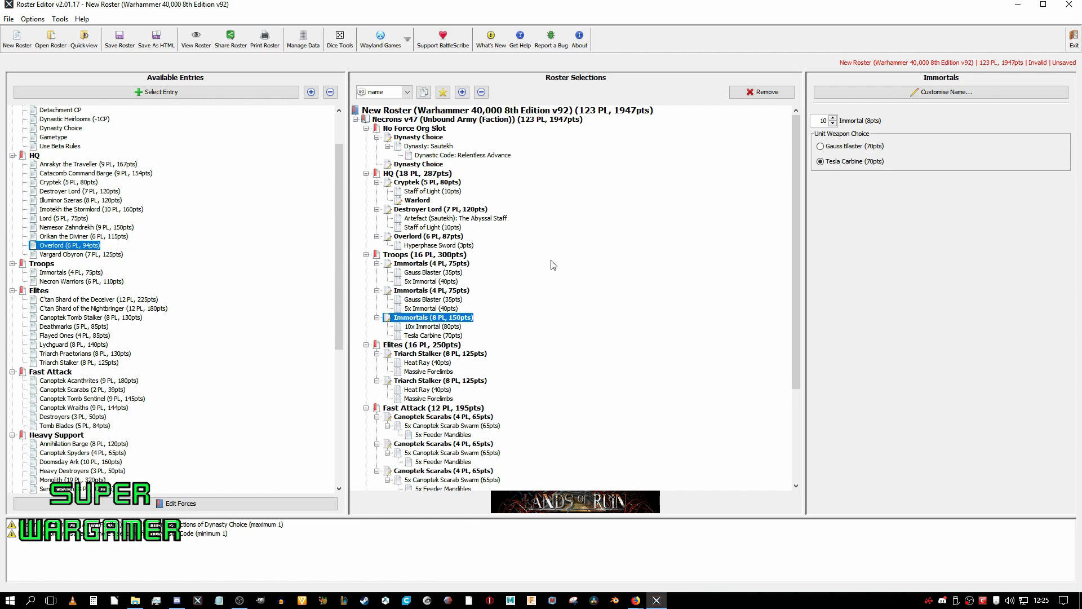
scroll(549, 259, down, 1)
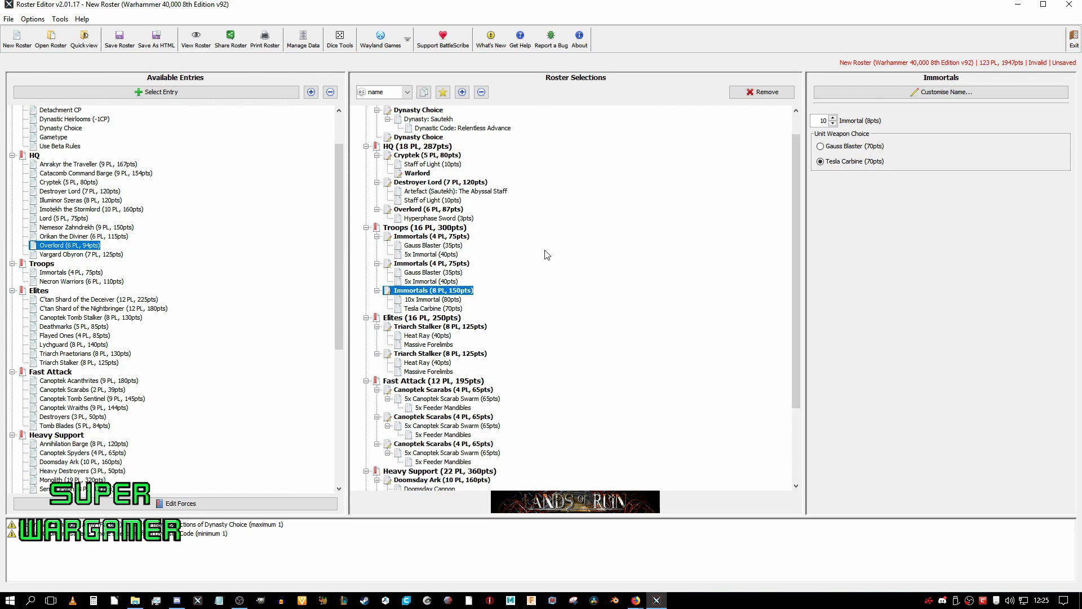
Arm the second Immortals unit with Tesla Carbines and increase it to 10 Immortals
click(454, 264)
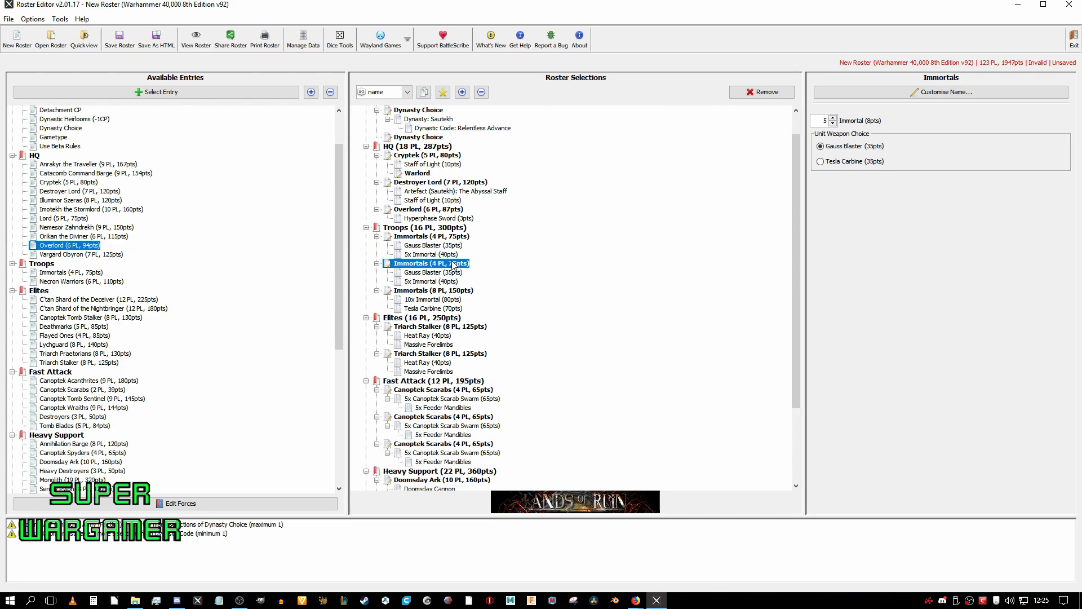
click(824, 162)
click(834, 118)
click(834, 118)
click(833, 118)
click(834, 118)
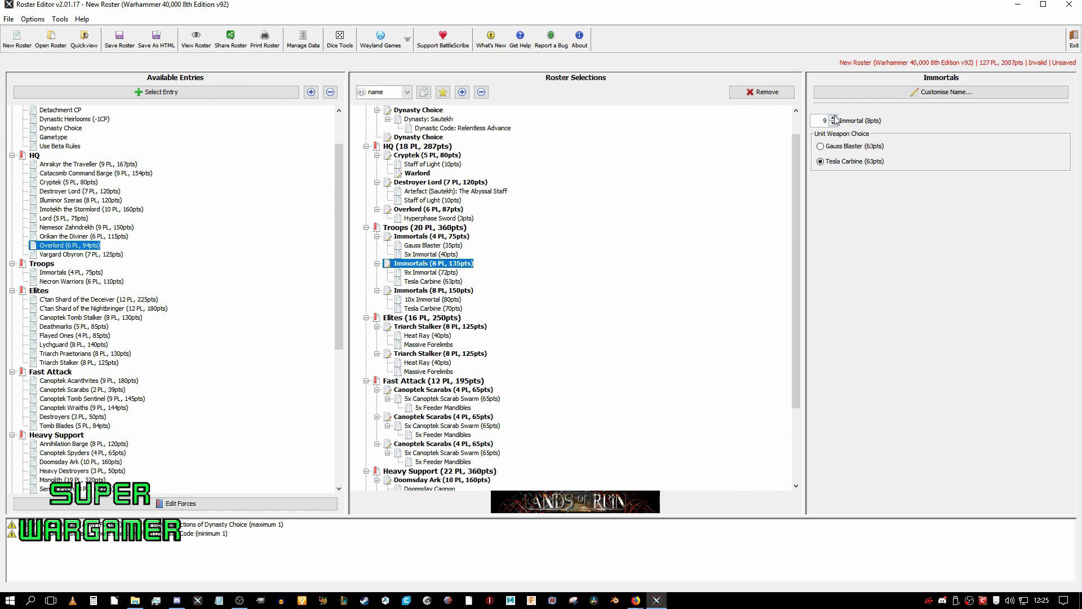
click(834, 118)
Reduce the third and second Canoptek Scarabs units to 4 Scarab Swarms each
scroll(555, 247, down, 1)
scroll(555, 247, down, 3)
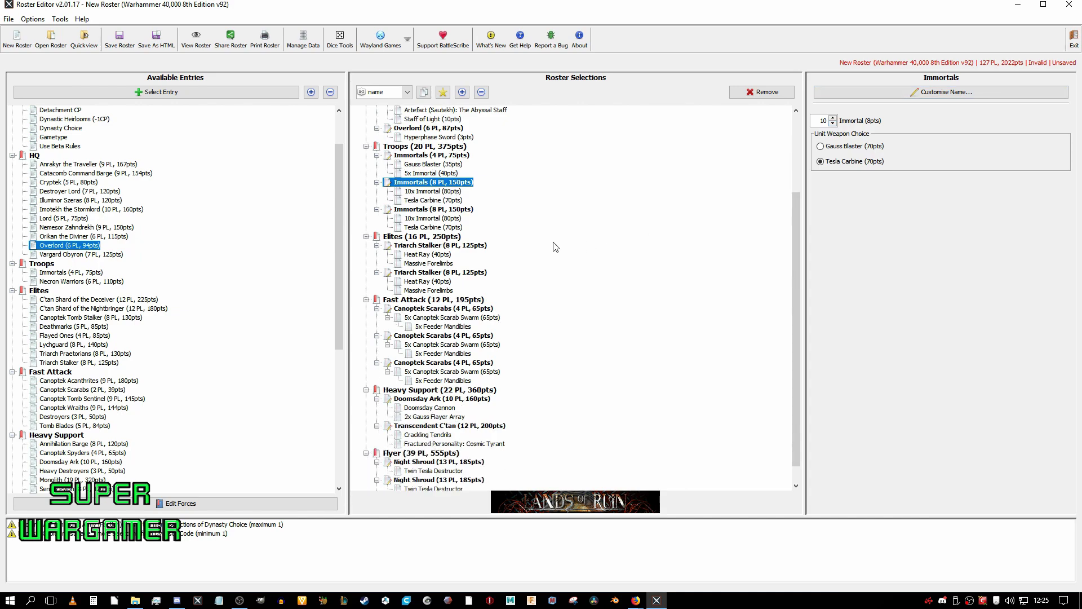
click(490, 341)
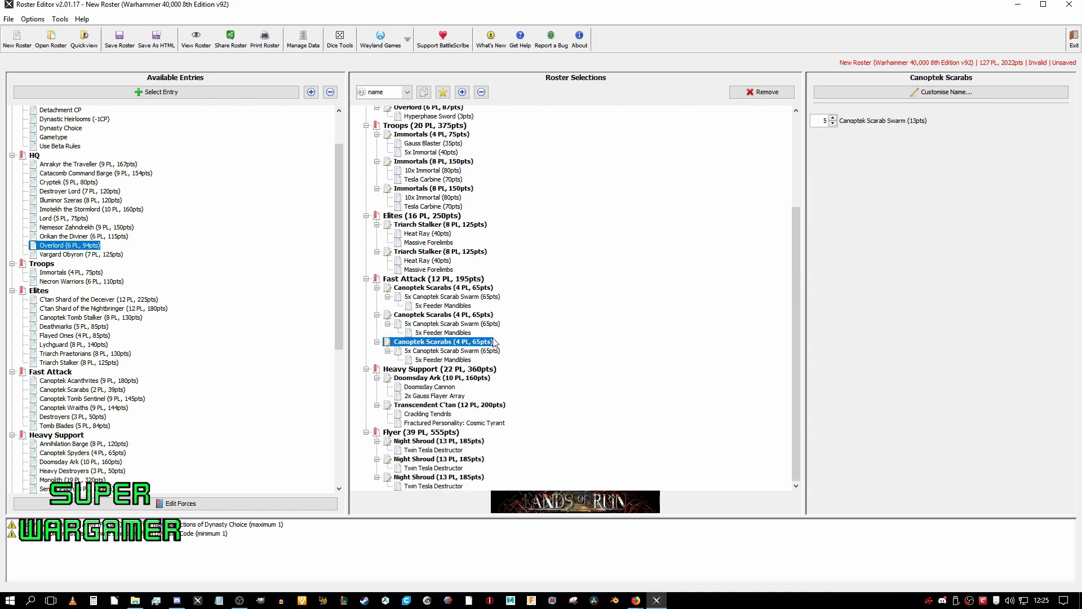
click(833, 124)
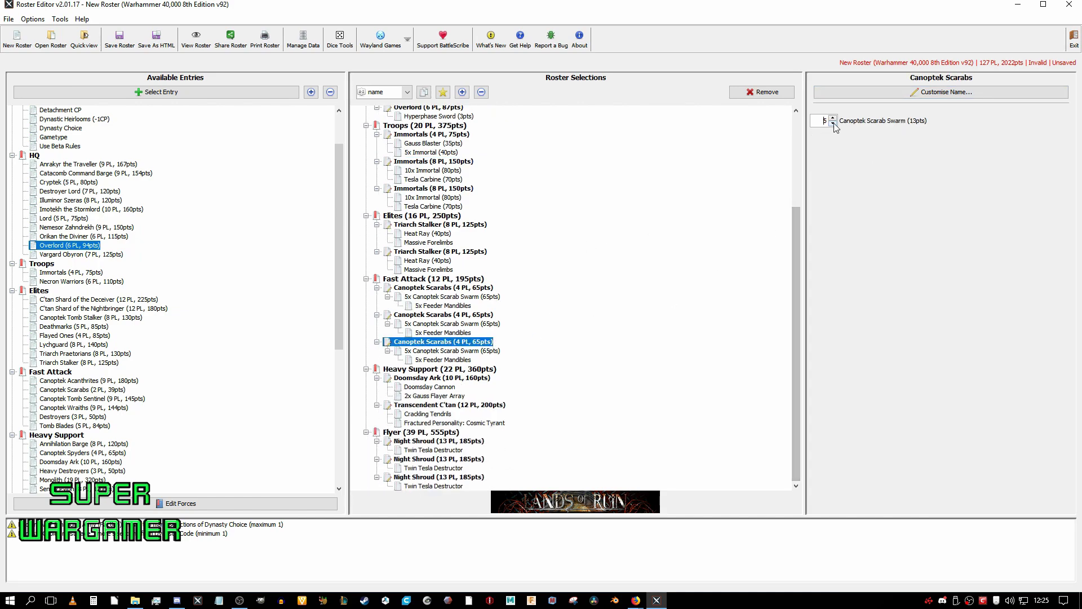
click(475, 316)
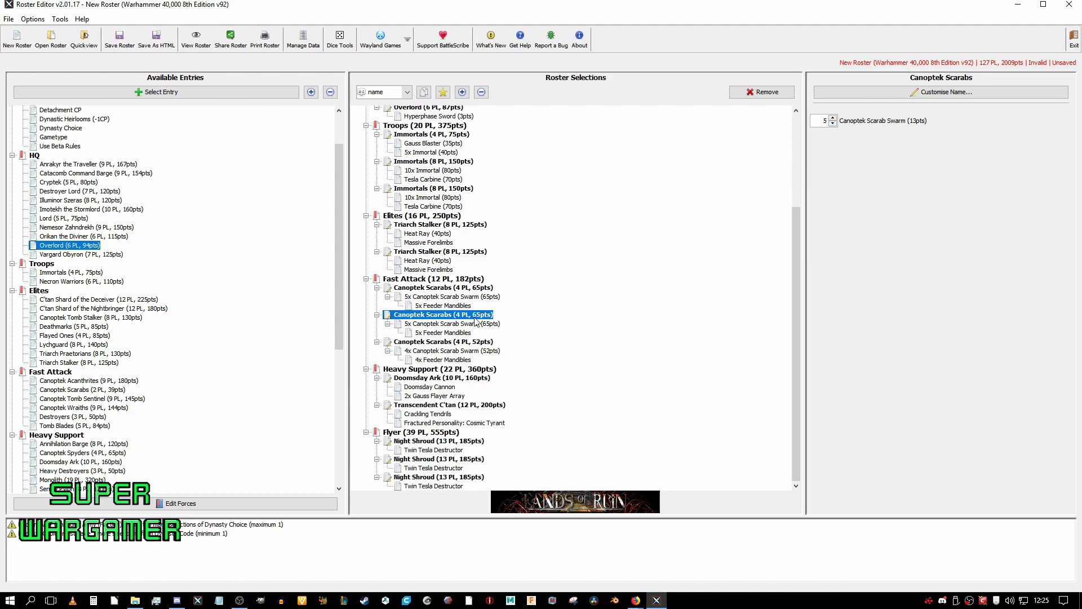
click(832, 123)
Swap the Overlord's melee weapon for a Voidblade
scroll(561, 268, up, 3)
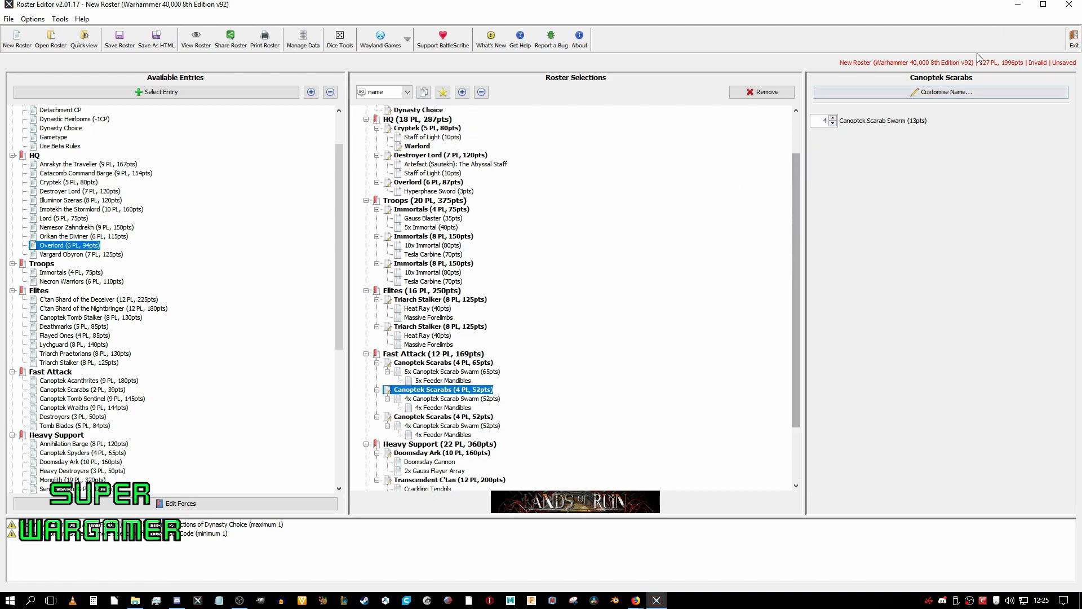
scroll(657, 265, up, 2)
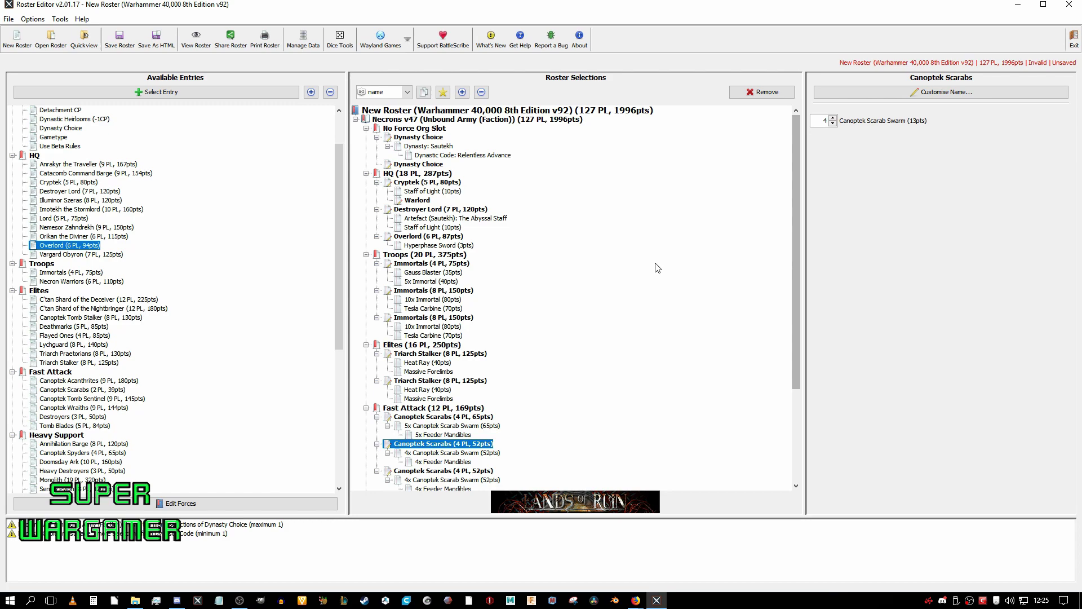
click(426, 237)
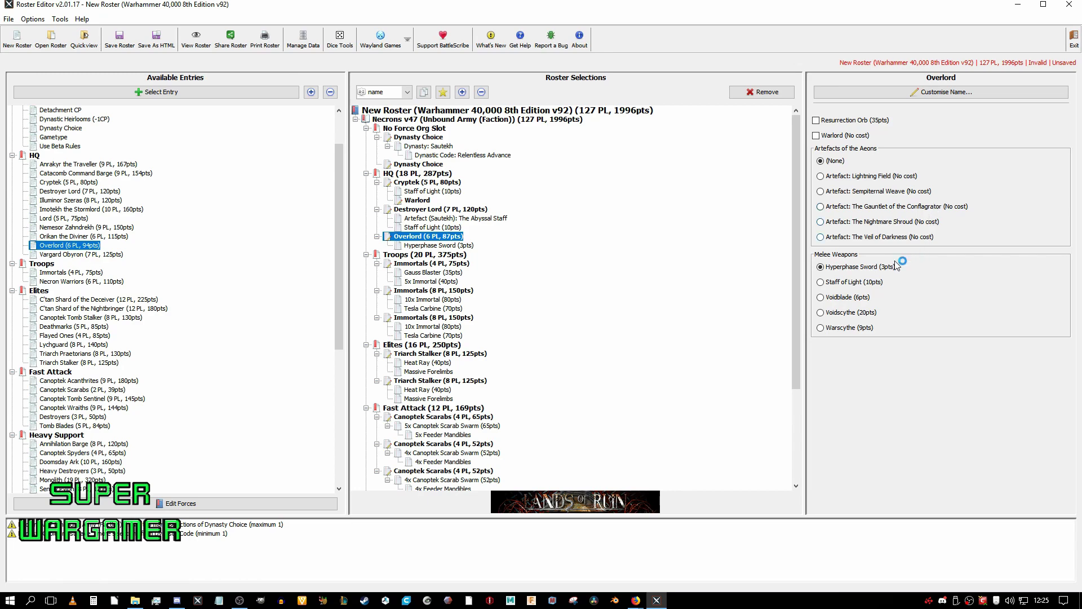
click(842, 299)
Review the roster from Troops down to the Flyers, ending on the first Night Shroud
scroll(620, 235, down, 5)
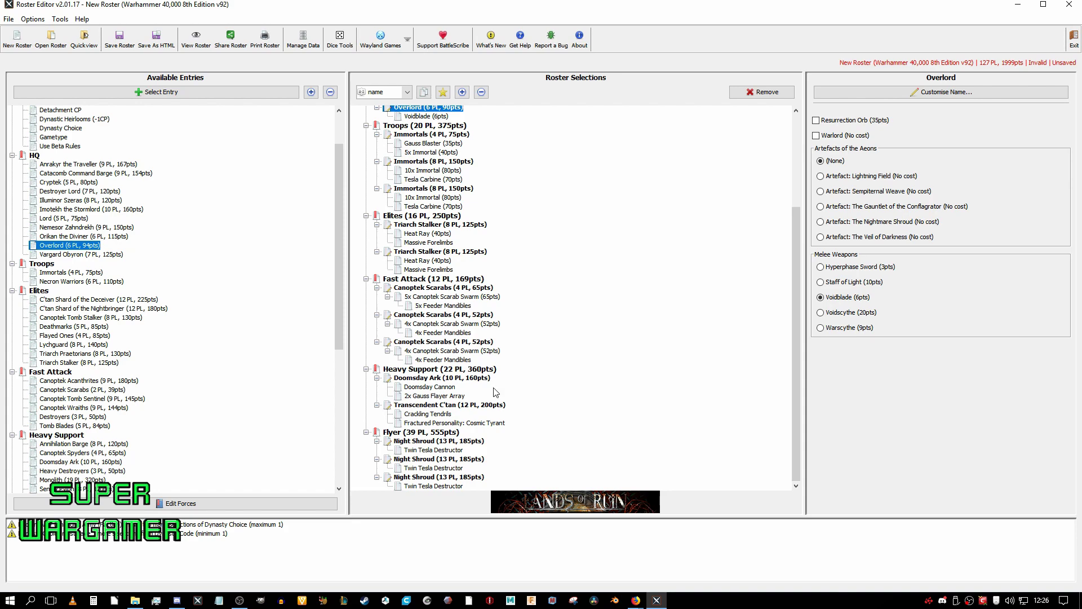
scroll(341, 427, down, 2)
scroll(497, 413, up, 3)
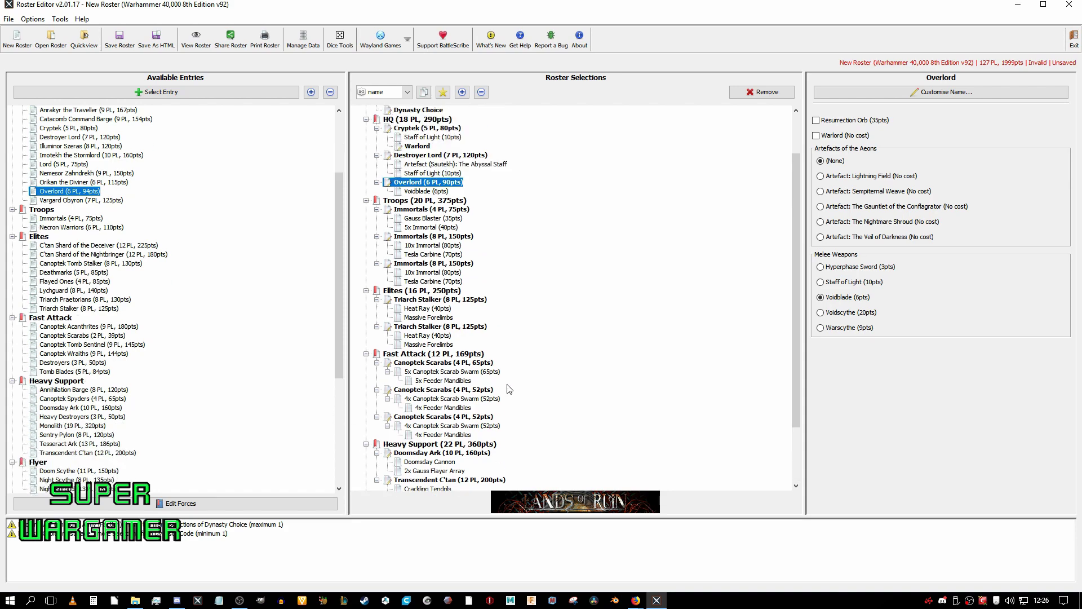
scroll(496, 390, down, 2)
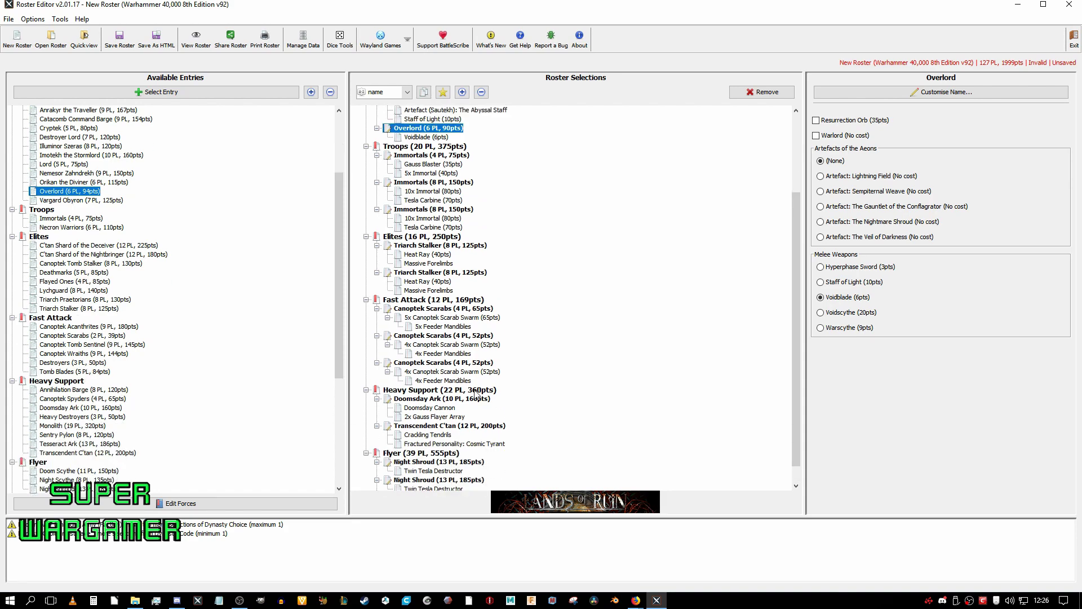
scroll(475, 394, down, 1)
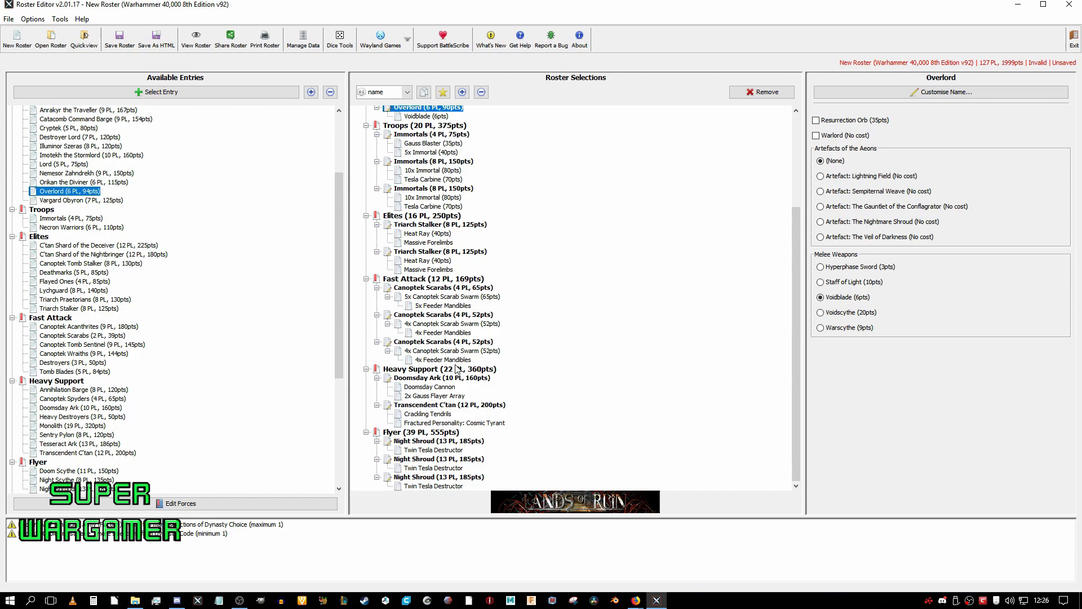
click(465, 442)
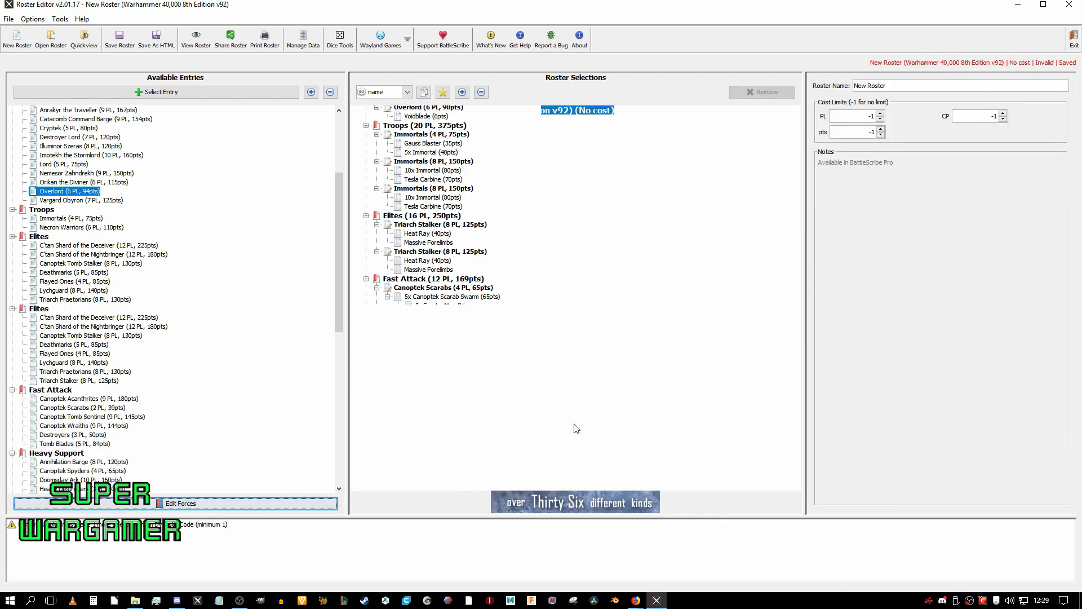
Add two Tesseract Arks as Heavy Support to the new Unbound Necrons roster and check the second one's weapon choices
scroll(254, 355, down, 1)
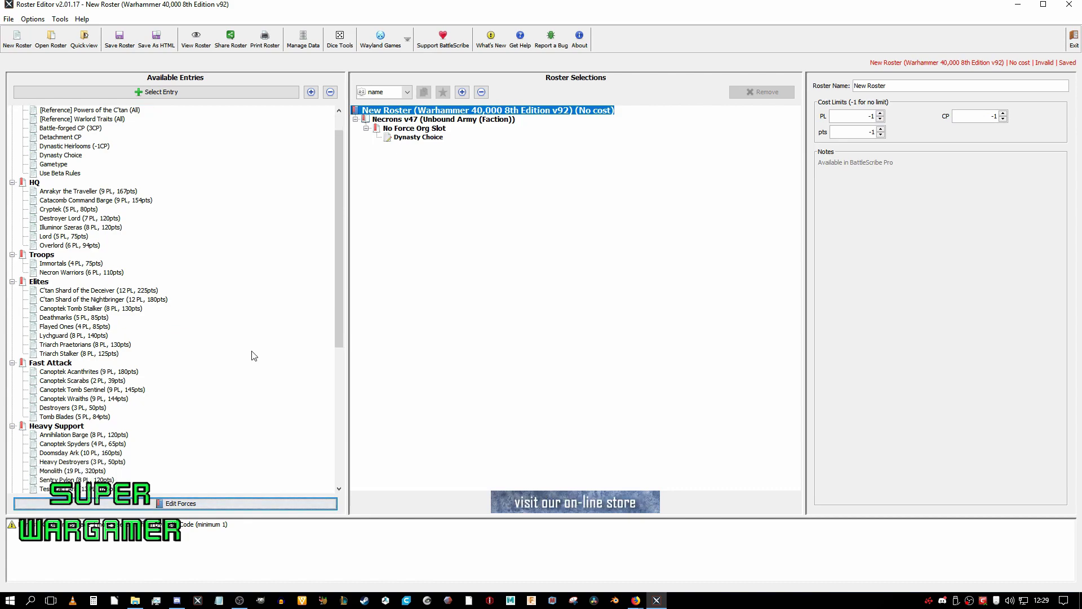
scroll(253, 355, up, 1)
scroll(254, 353, down, 6)
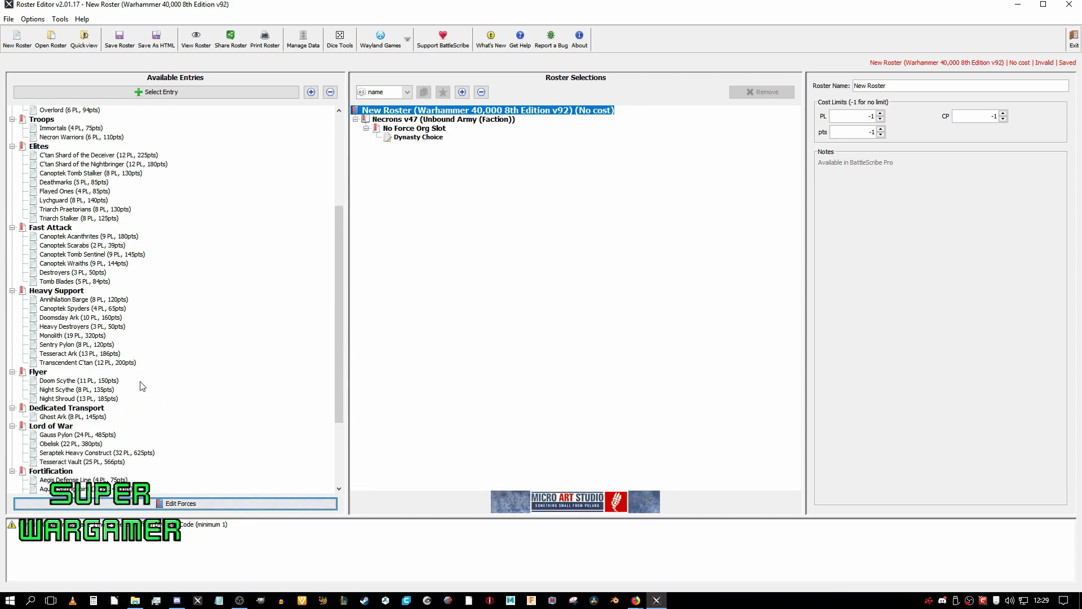
click(102, 355)
double_click(103, 355)
click(103, 362)
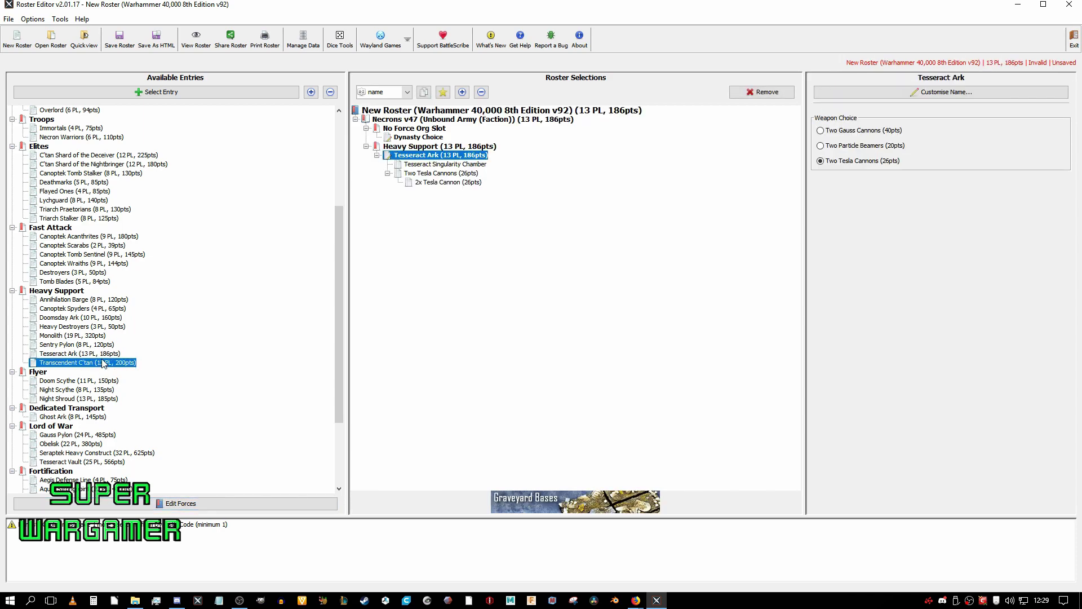
double_click(111, 354)
click(479, 192)
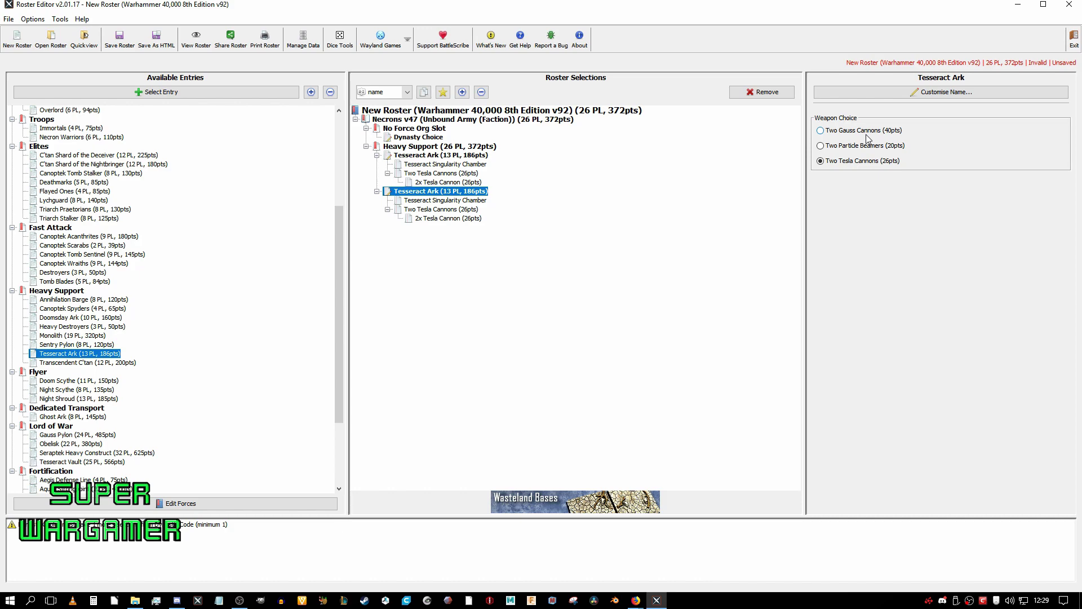
mouse_move(868, 138)
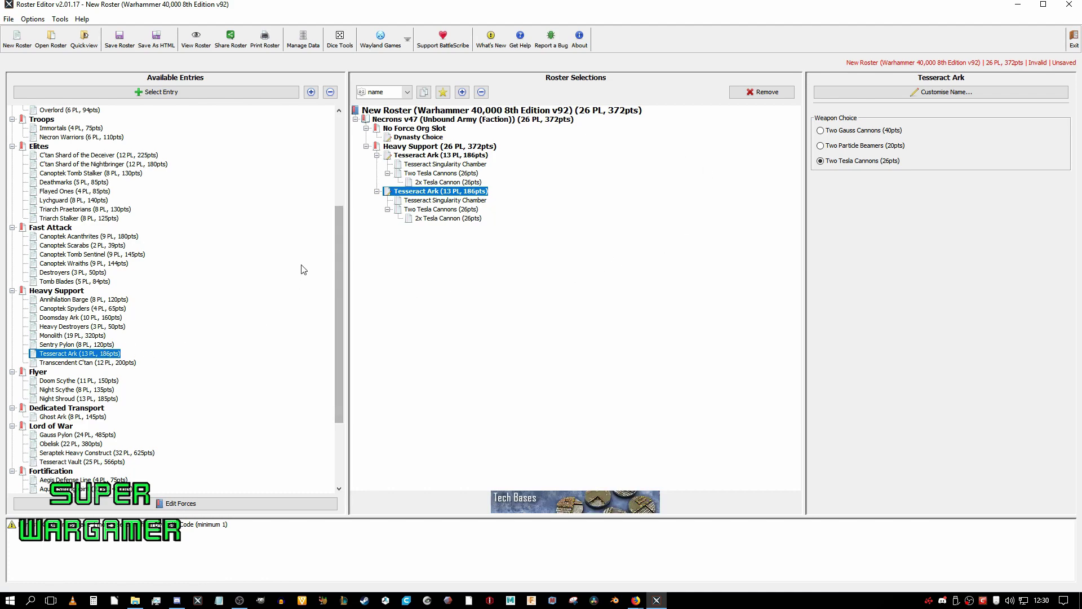
Add three Triarch Stalkers to the roster as Elites
scroll(153, 361, up, 2)
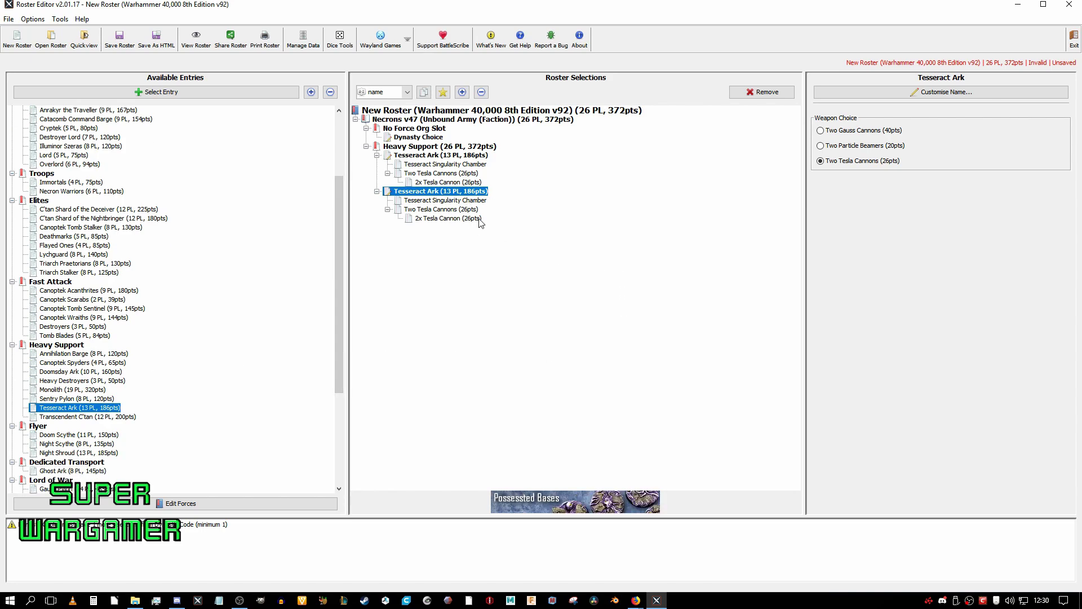
scroll(135, 380, up, 3)
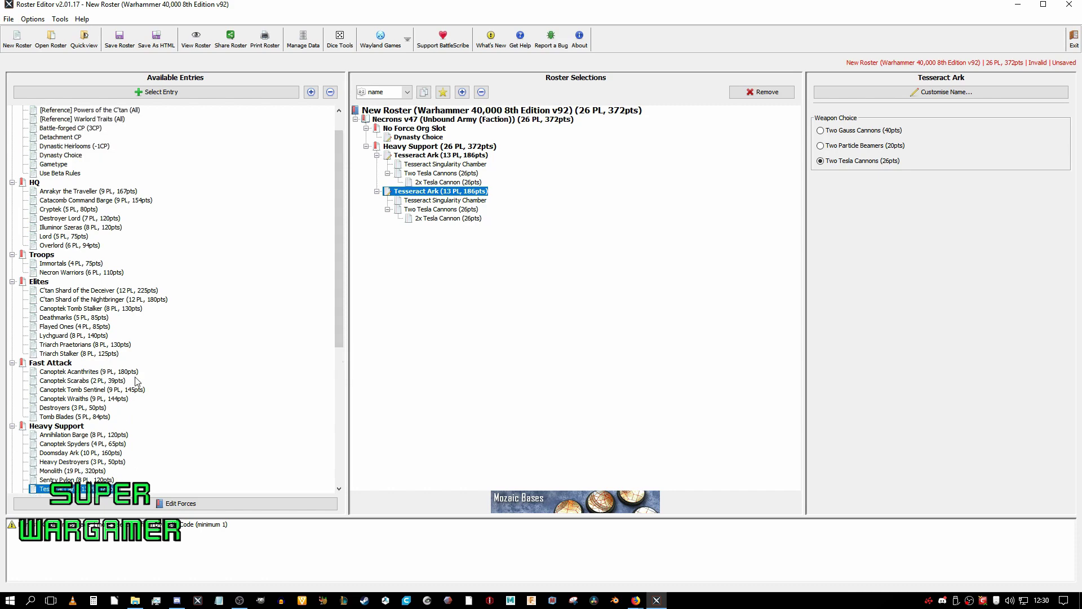
scroll(135, 381, up, 3)
scroll(135, 329, down, 4)
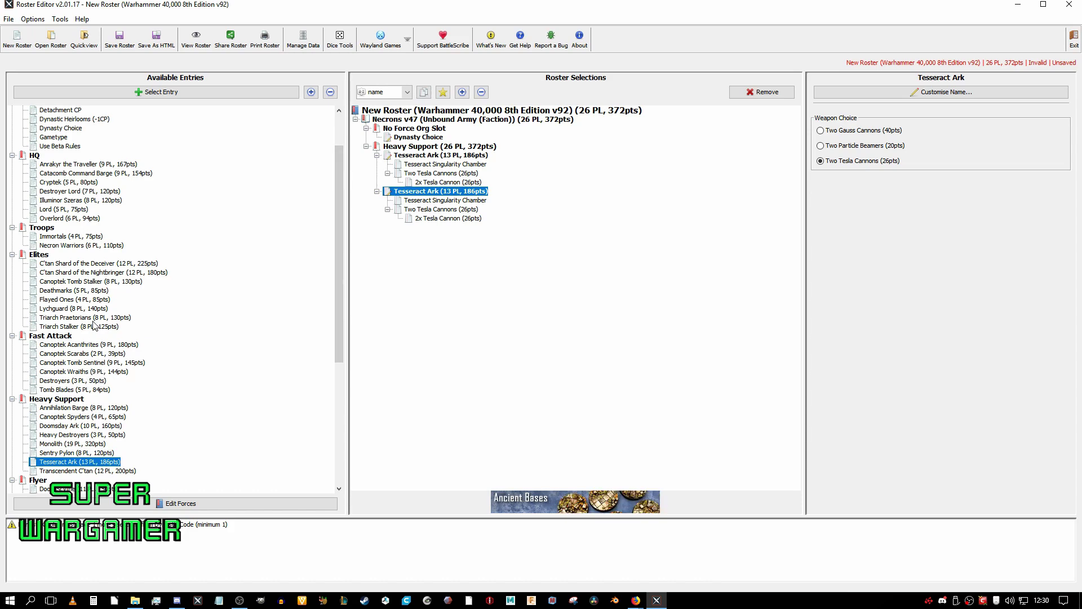
double_click(95, 327)
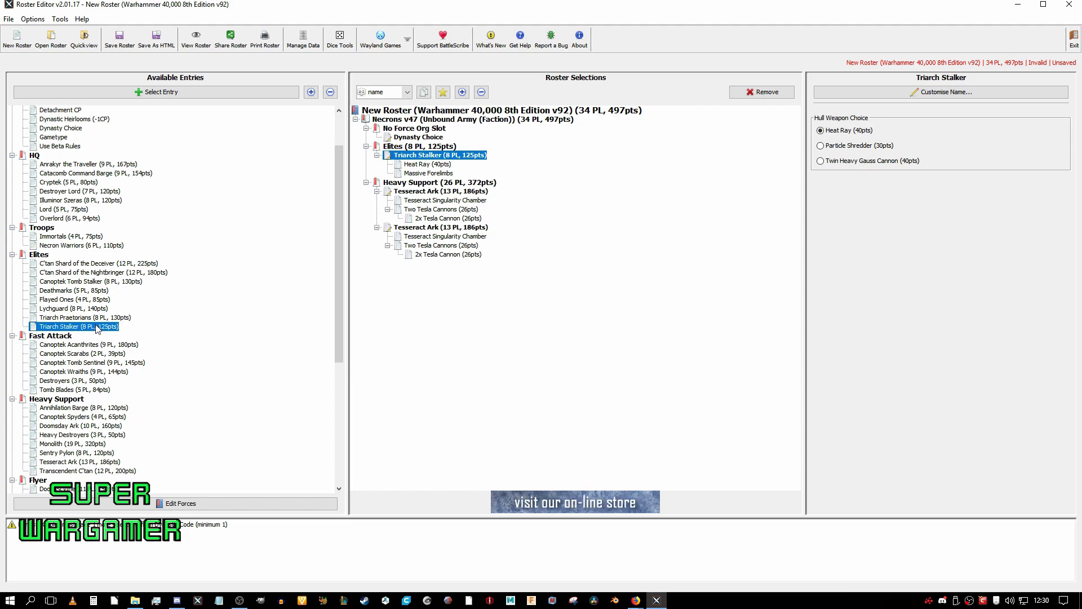
double_click(97, 327)
double_click(104, 328)
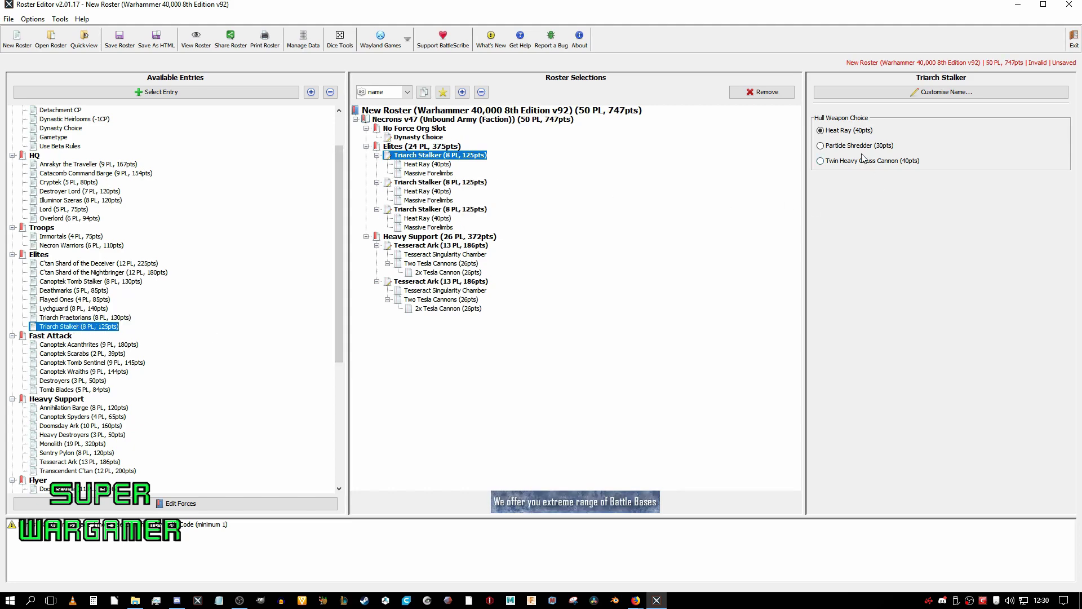
Give each of the three Triarch Stalkers a Twin Heavy Gauss Cannon as its hull weapon
click(845, 162)
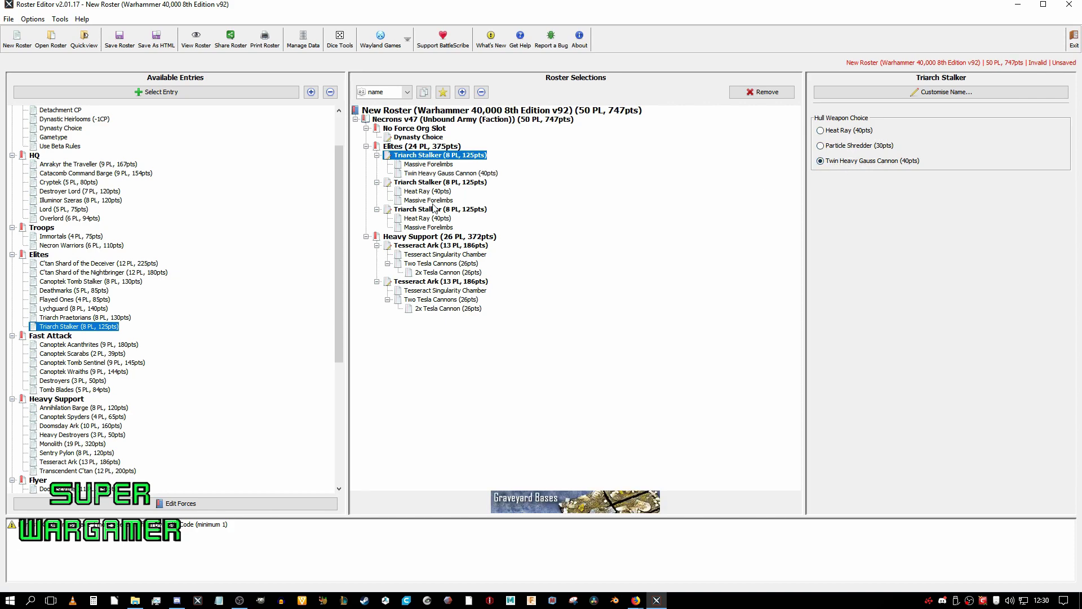
click(444, 184)
click(828, 162)
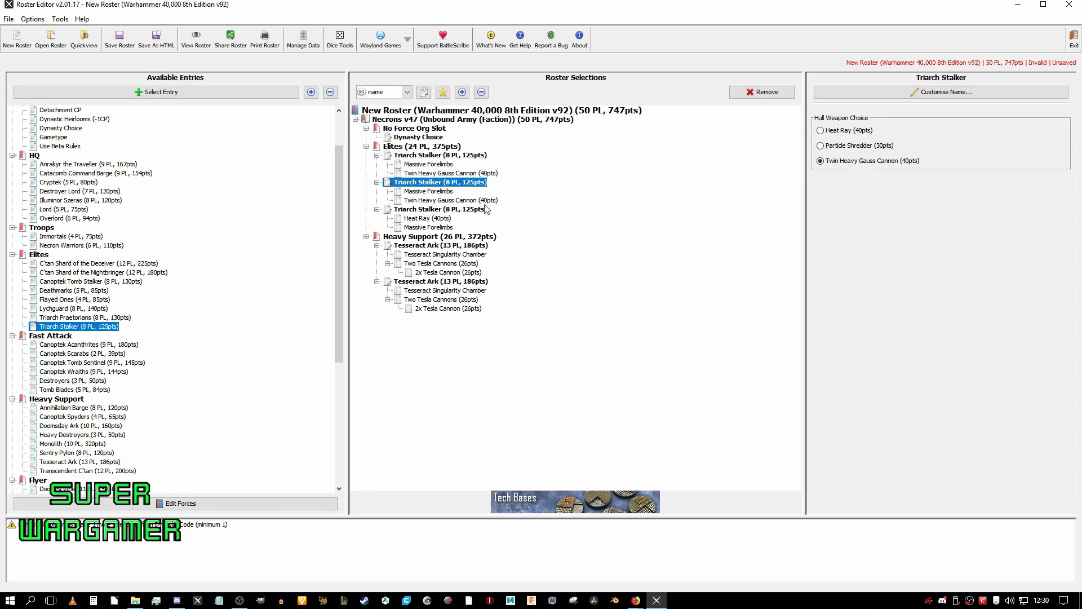
click(459, 210)
click(899, 162)
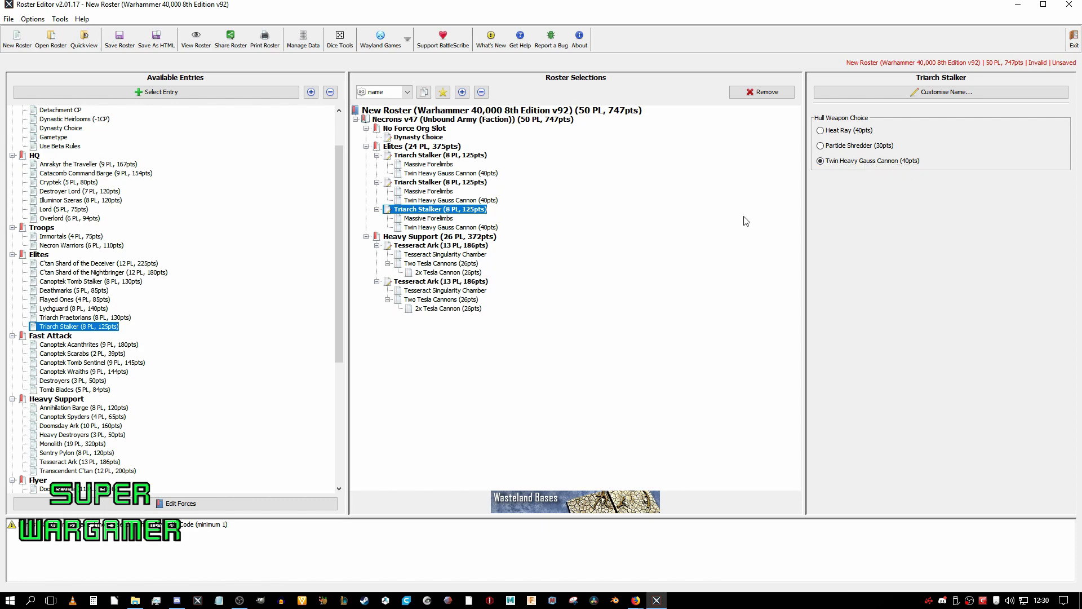
Duplicate the second Tesseract Ark to include a third one with Two Tesla Cannons
click(482, 247)
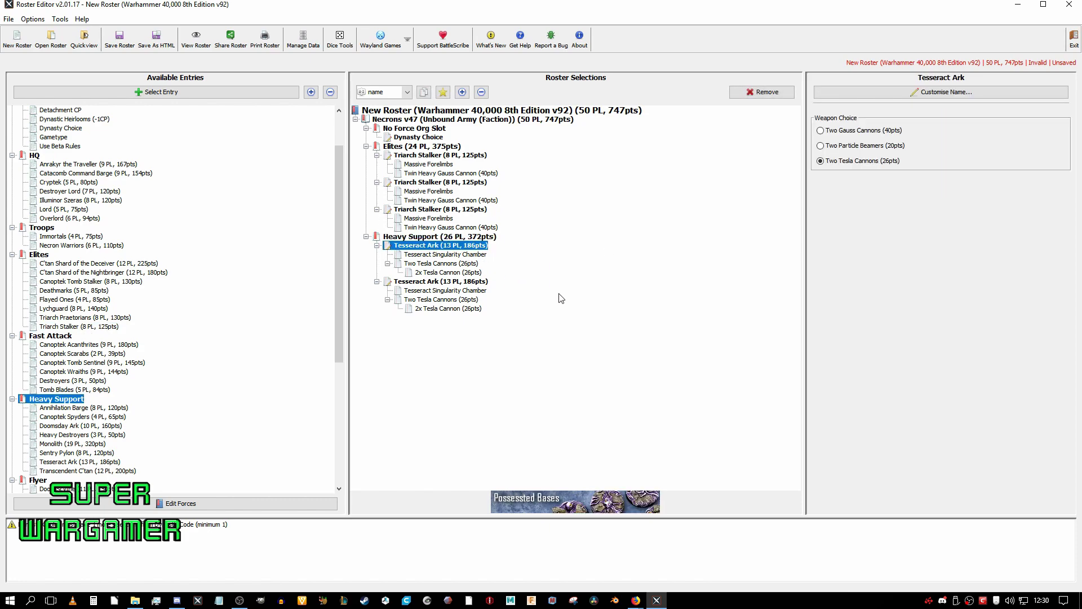
scroll(180, 376, down, 1)
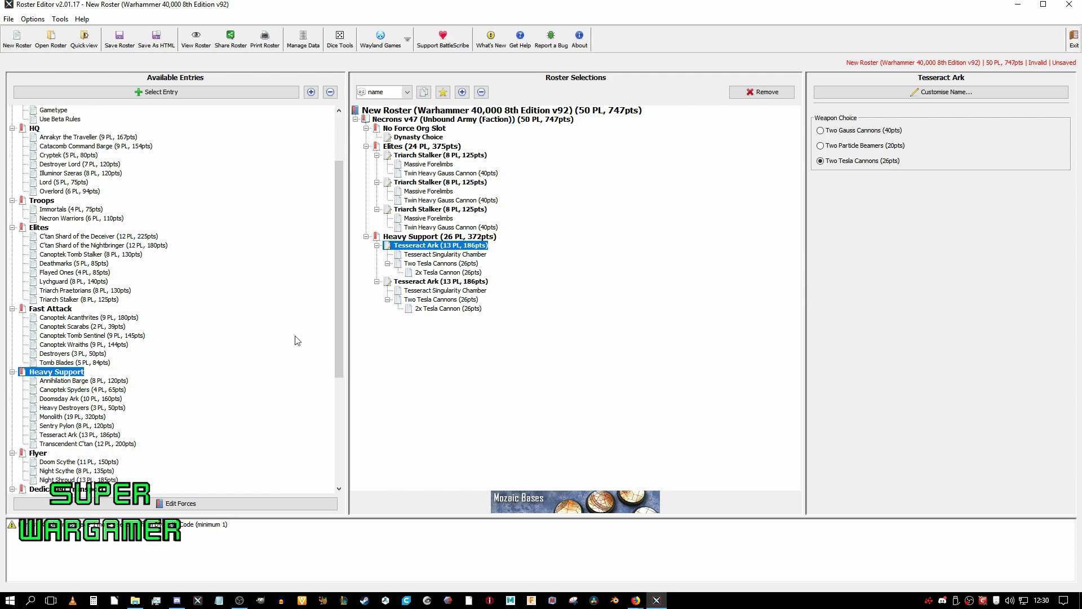
click(423, 282)
right_click(424, 284)
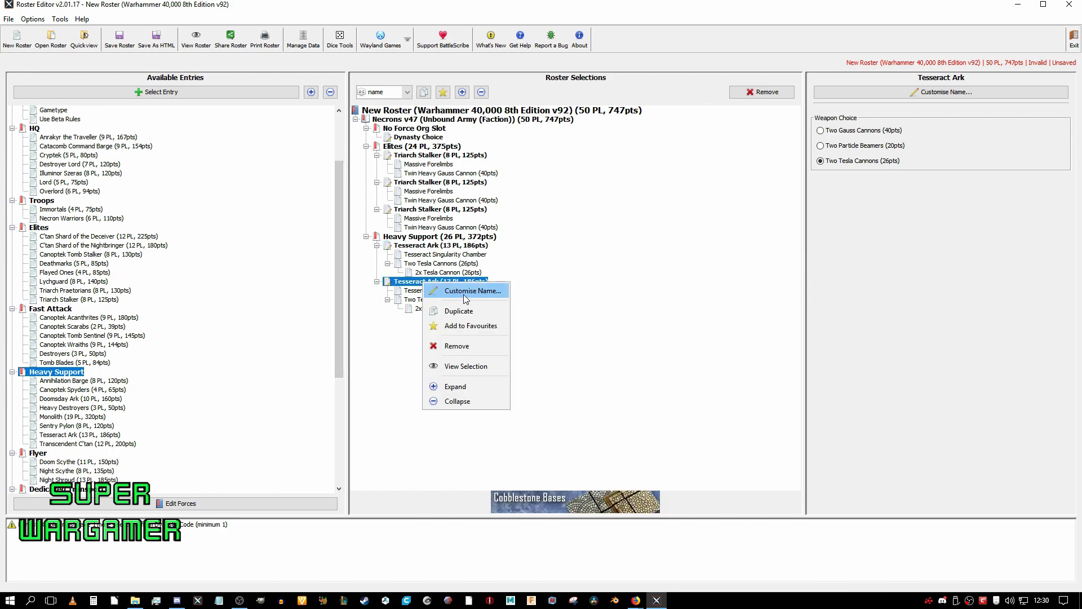
click(462, 311)
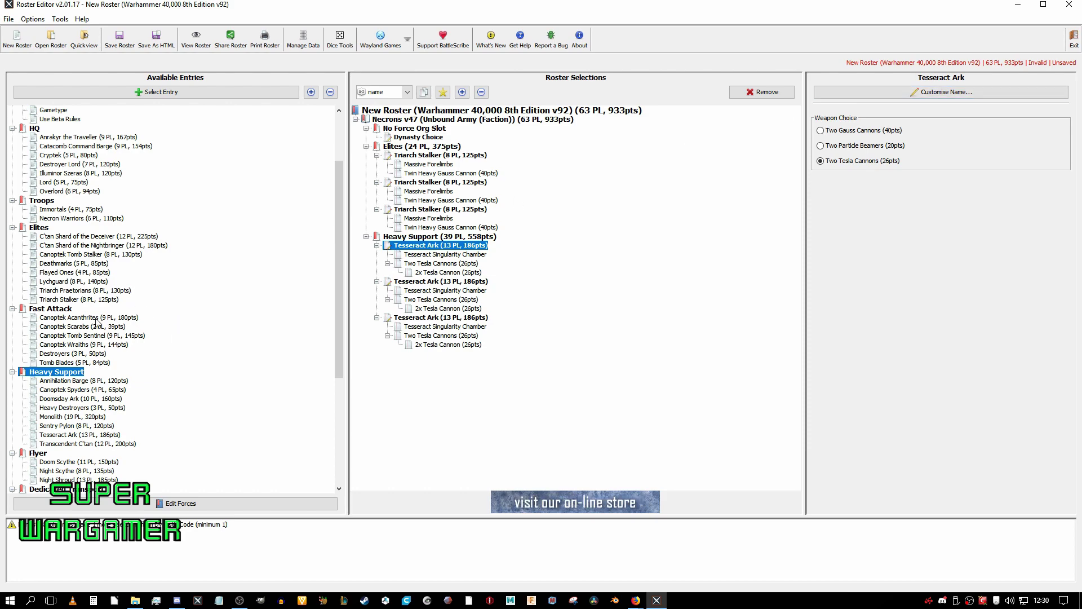
Add a Tomb Blades unit as Fast Attack and enlarge it to nine models
double_click(79, 364)
click(833, 122)
click(833, 121)
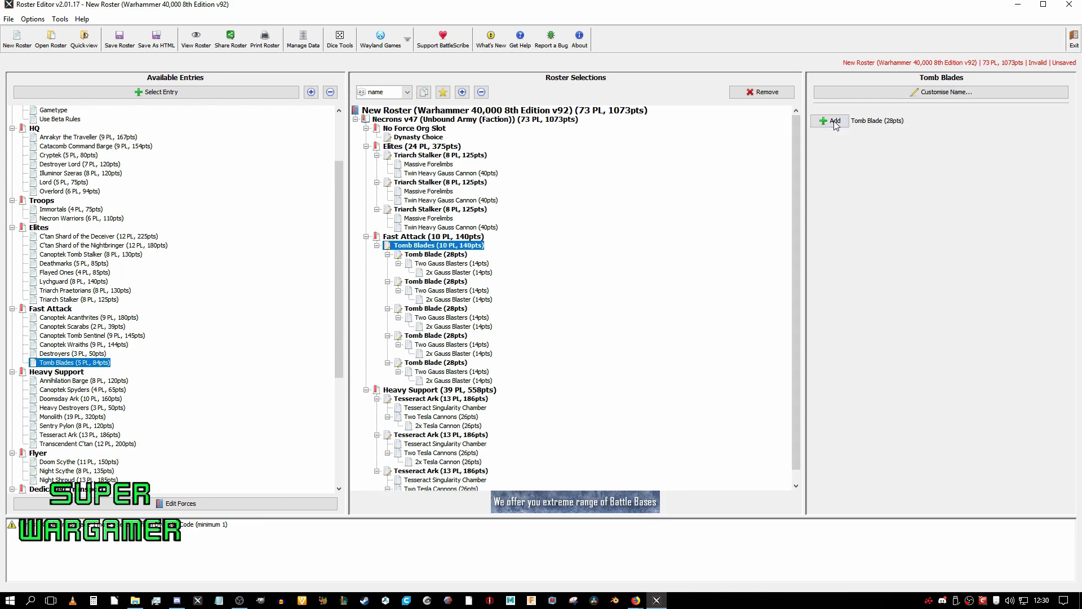
click(833, 122)
Equip each of the nine Tomb Blades with Shieldvanes, a Nebuloscope and Two Tesla Carbines
click(815, 120)
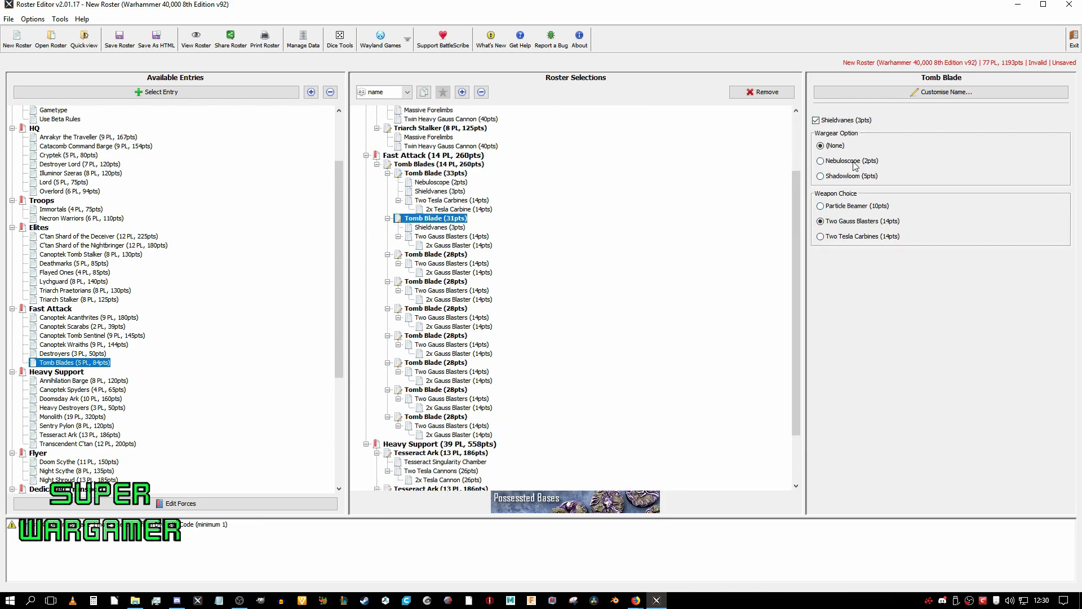
click(854, 162)
click(820, 236)
click(436, 263)
click(816, 120)
click(820, 161)
click(820, 237)
click(435, 309)
click(820, 161)
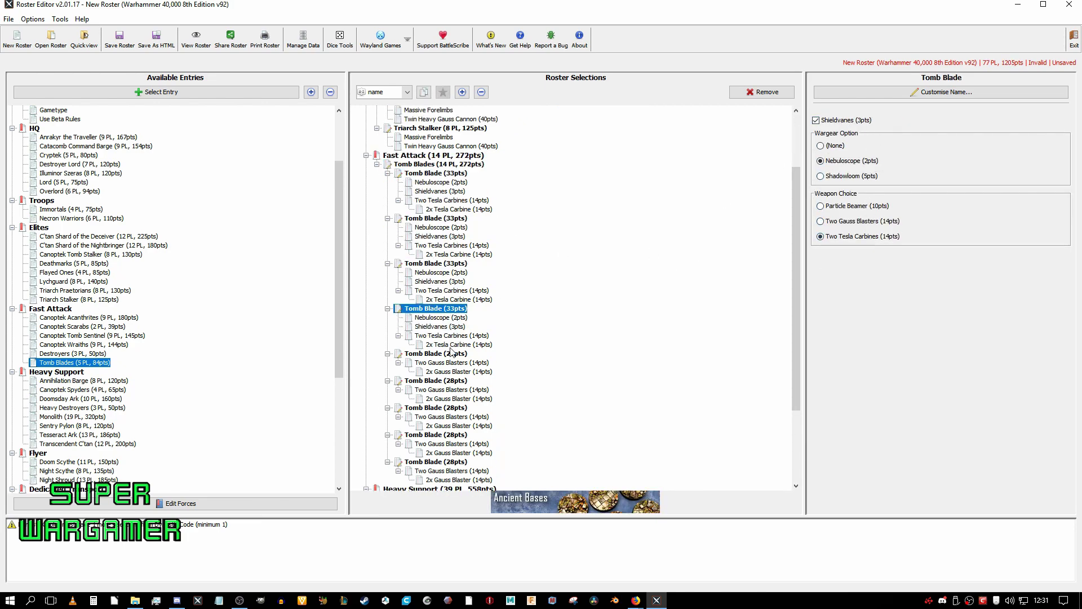
click(436, 353)
click(815, 120)
click(854, 162)
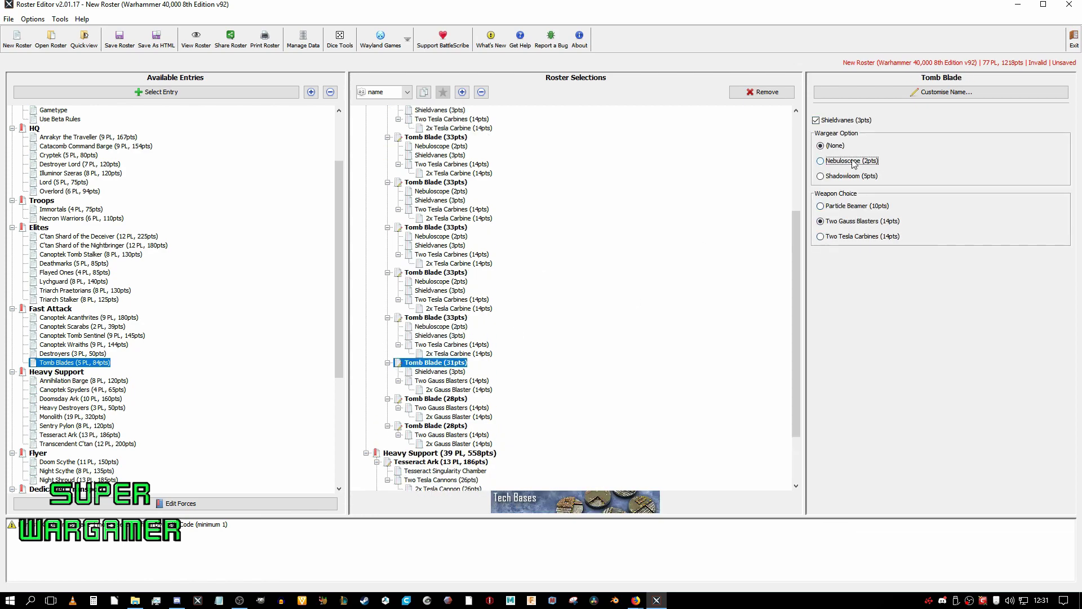
click(861, 237)
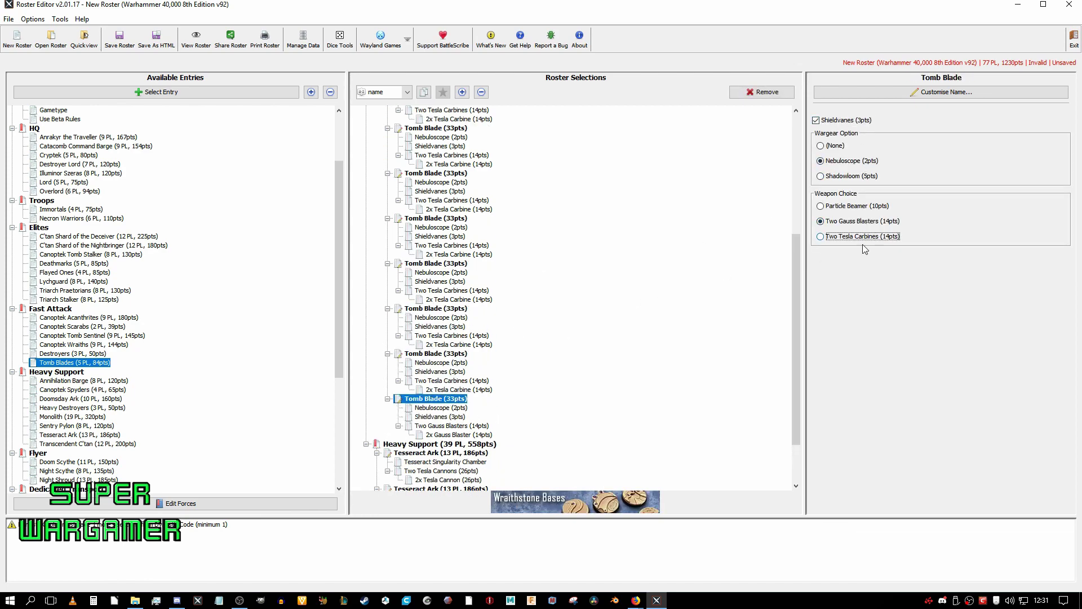
Duplicate the nine-model Tomb Blades unit and collapse both units in the roster selections
scroll(601, 328, up, 4)
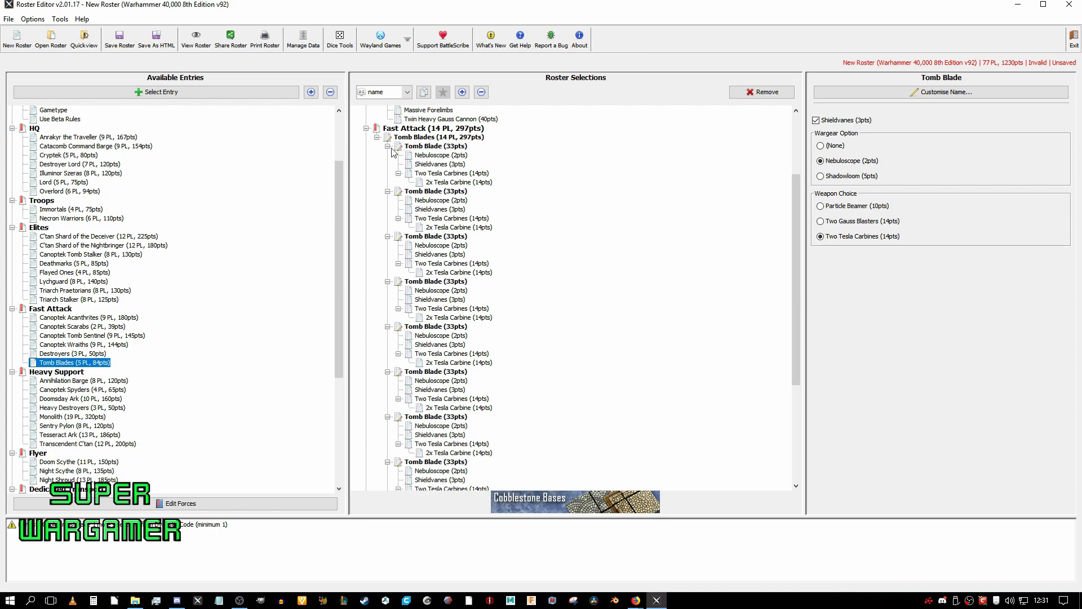
click(376, 137)
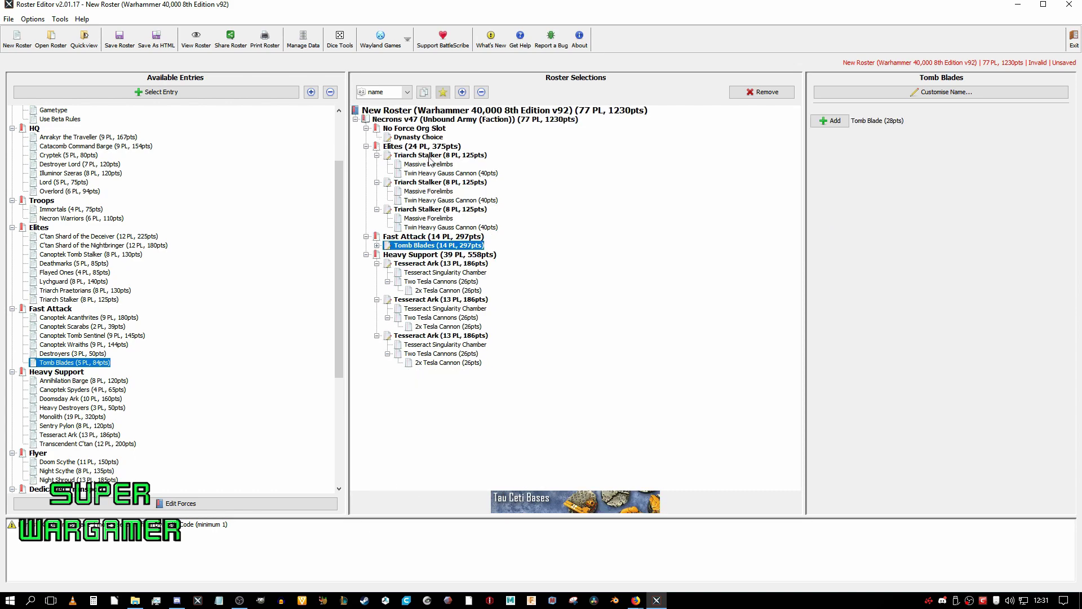
right_click(471, 248)
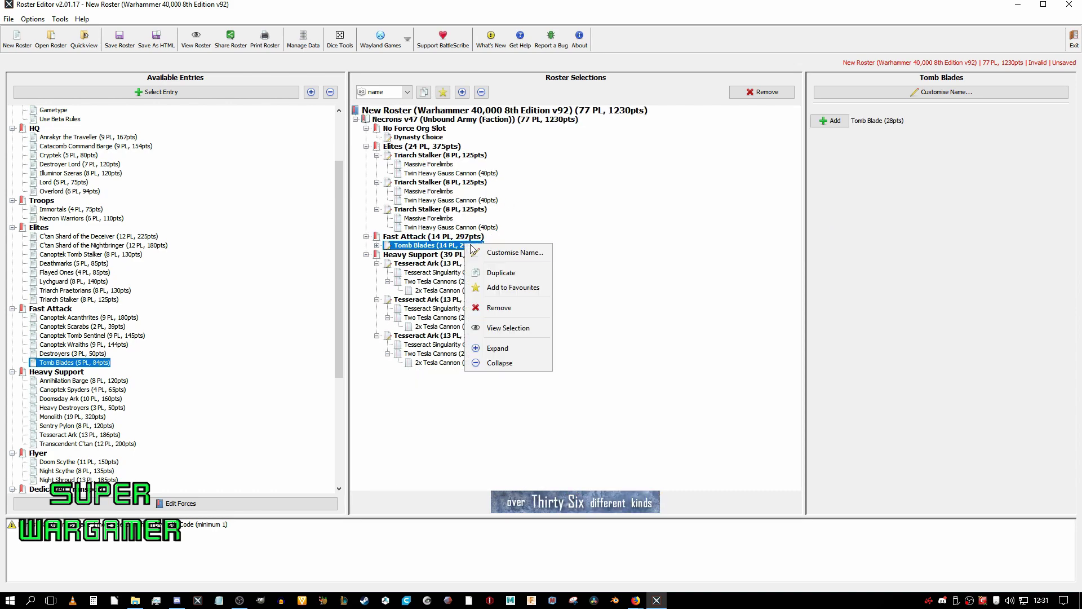
click(514, 278)
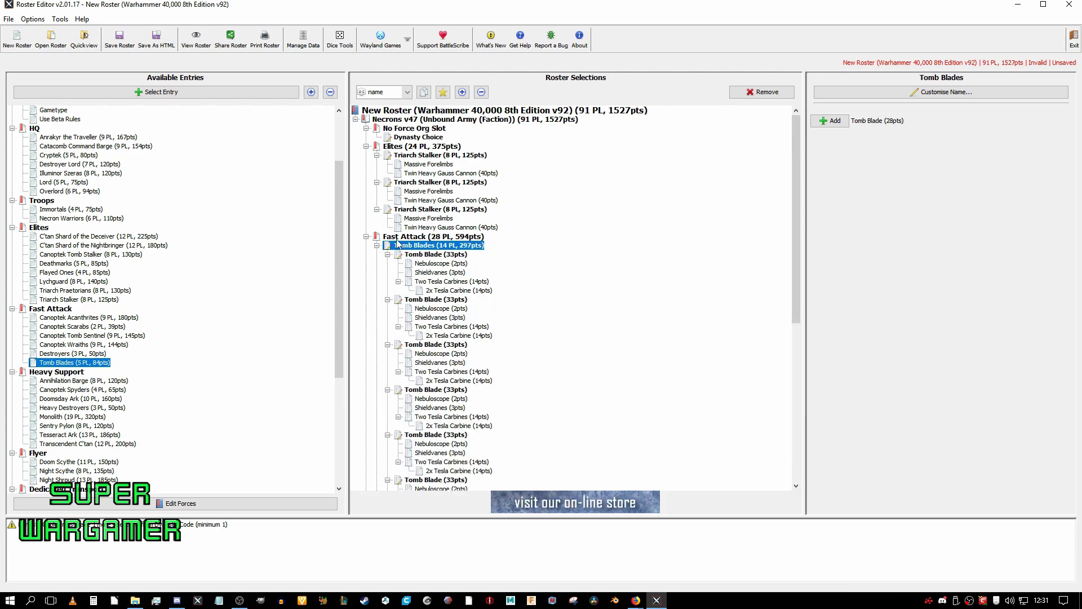
click(377, 246)
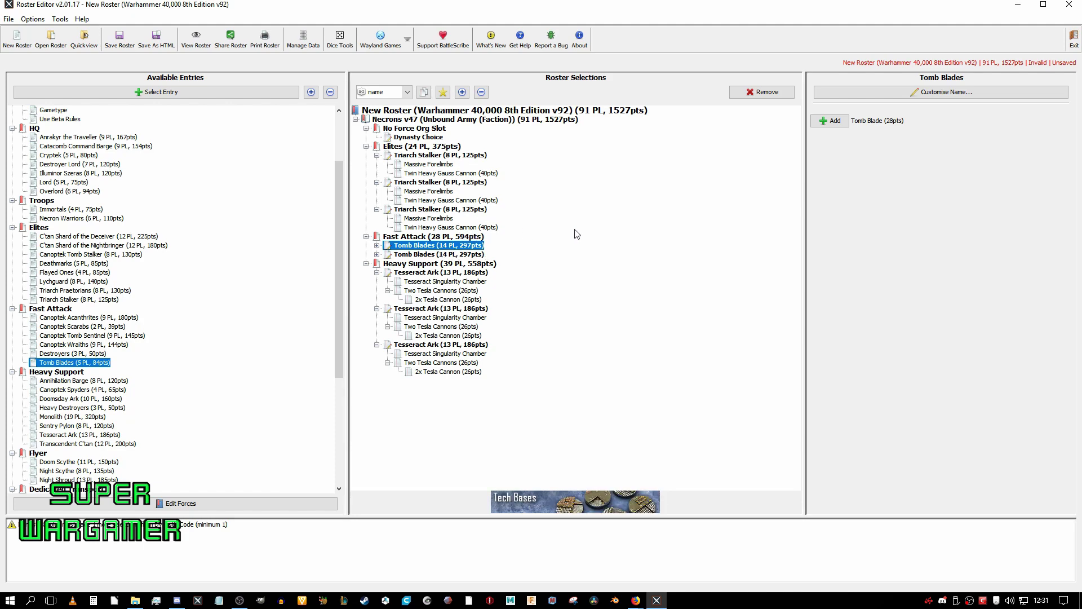
Examine the first Tesseract Ark's abilities and weapon profiles
click(480, 273)
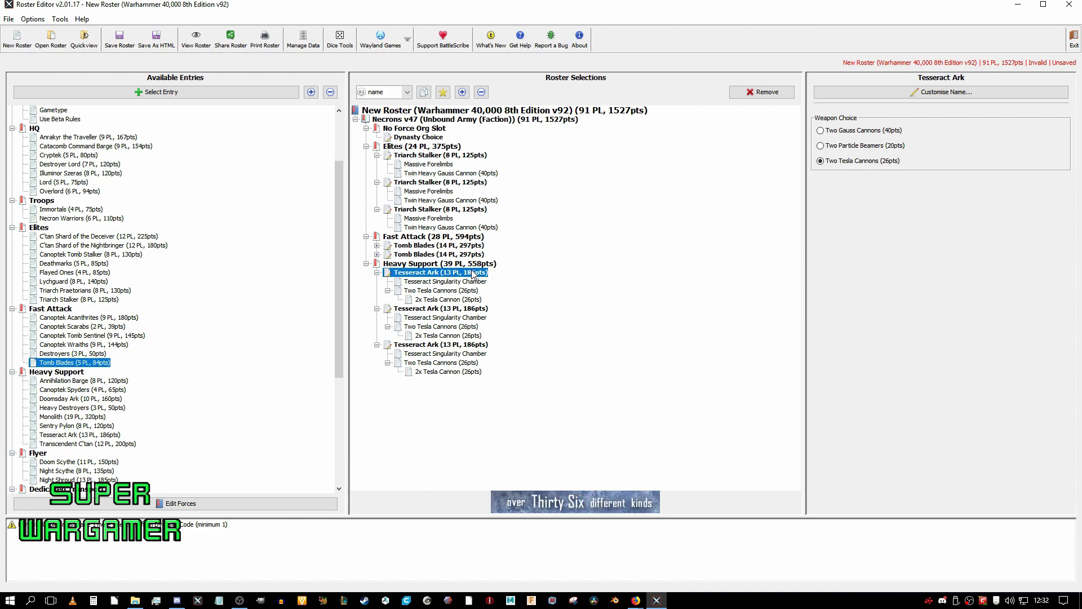
mouse_move(473, 275)
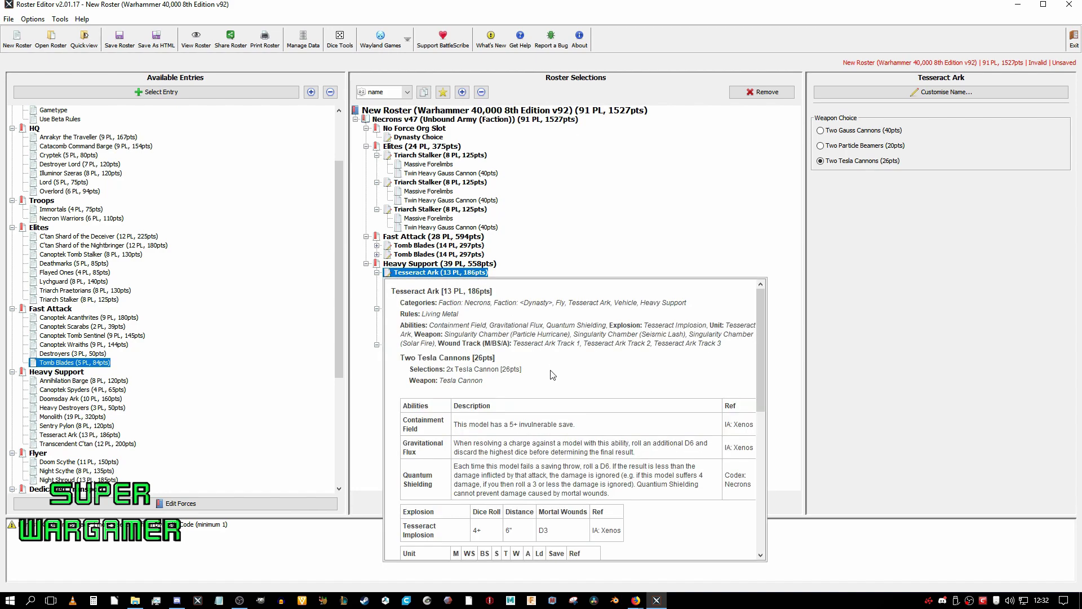
scroll(559, 393, down, 3)
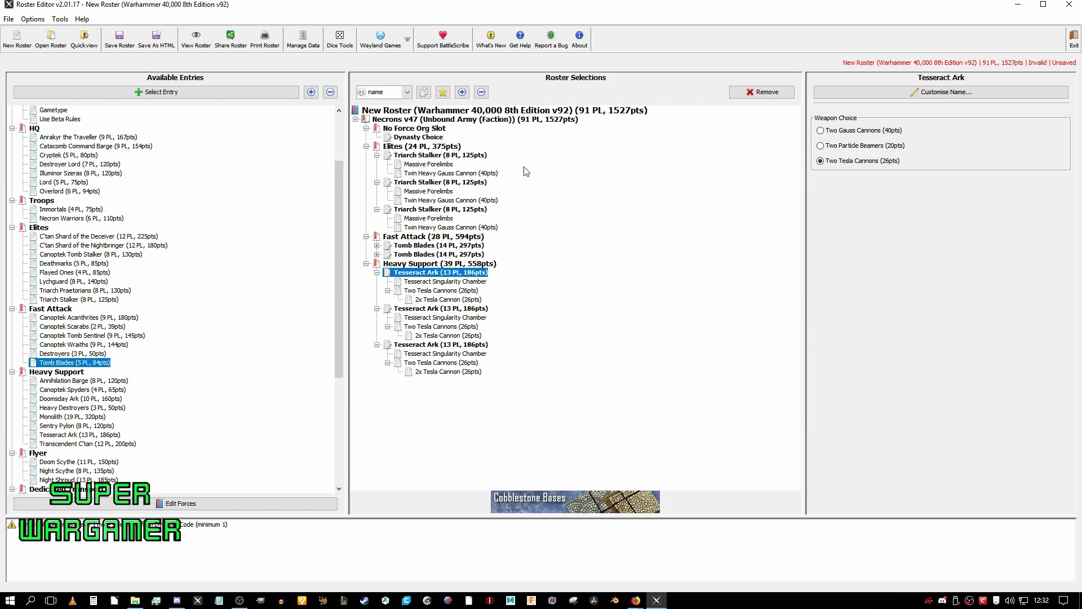
click(463, 310)
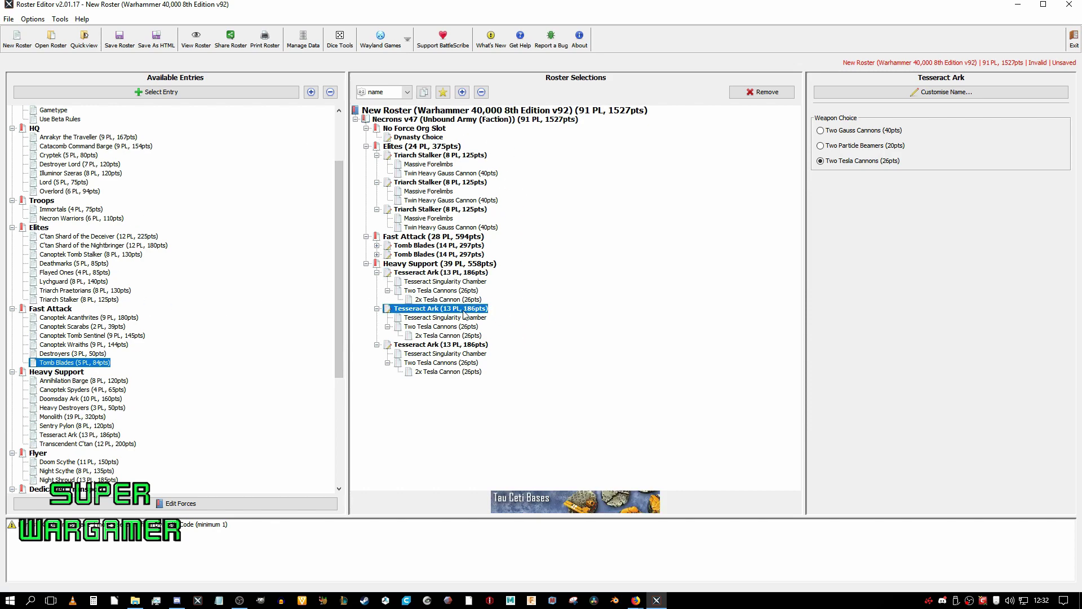
click(450, 248)
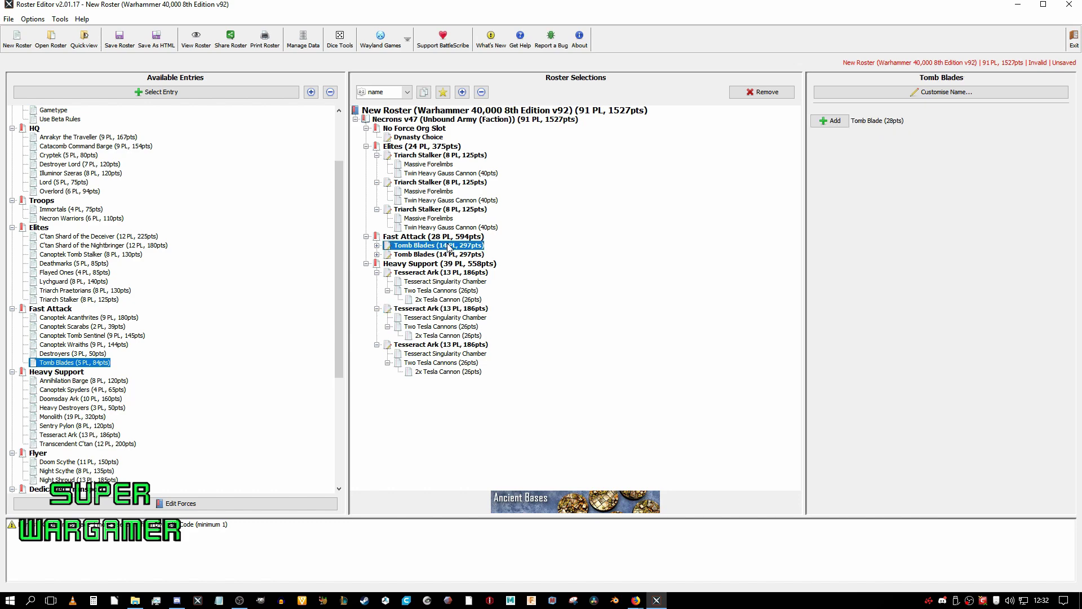
Add a Cryptek as HQ and three Canoptek Scarabs units as Fast Attack
scroll(143, 270, up, 3)
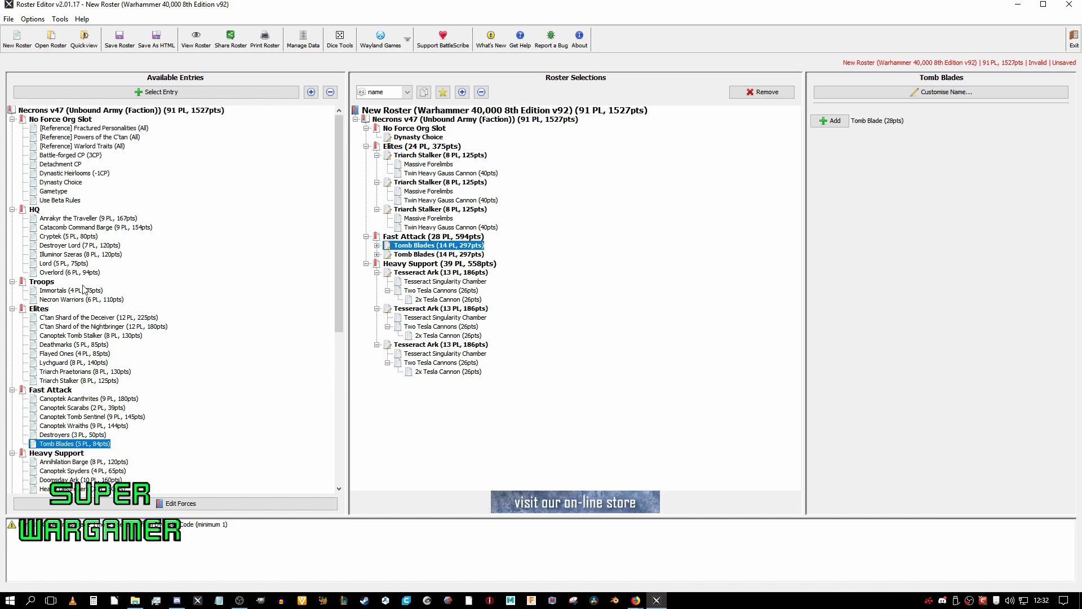
double_click(90, 237)
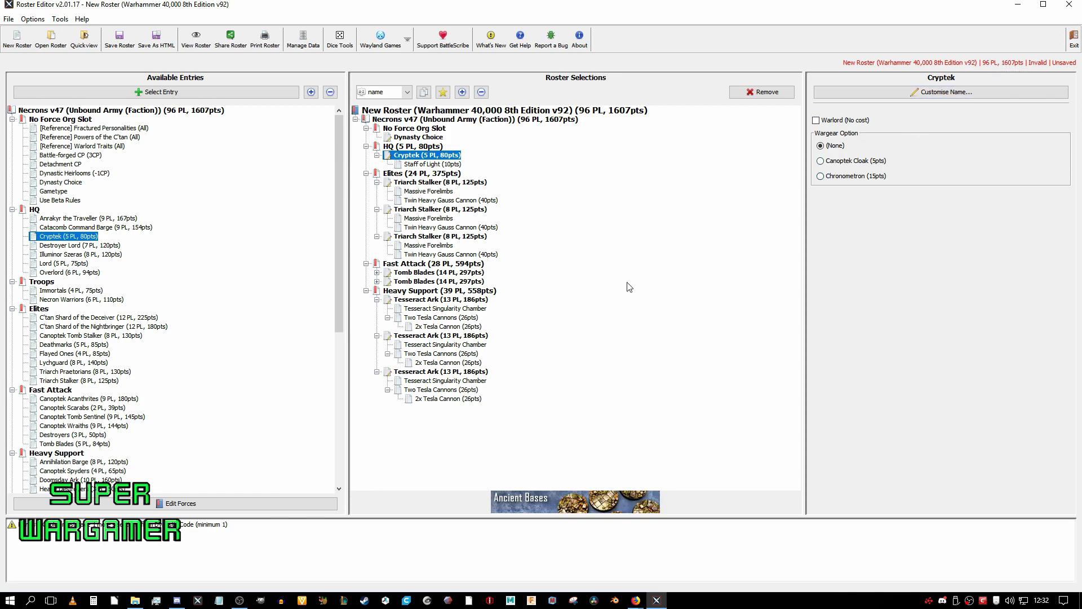
scroll(122, 303, down, 2)
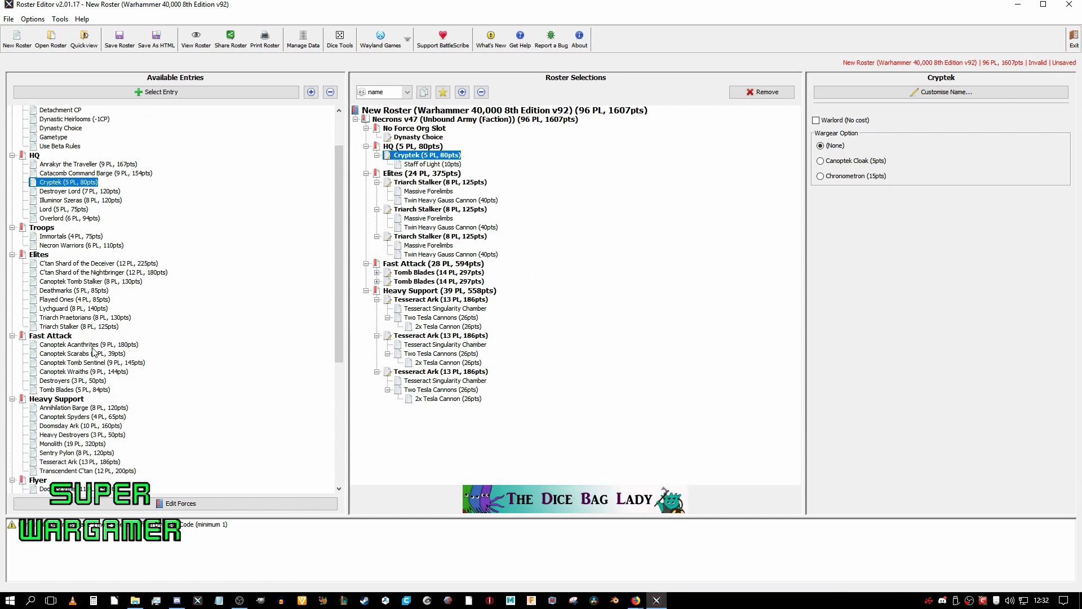
double_click(89, 353)
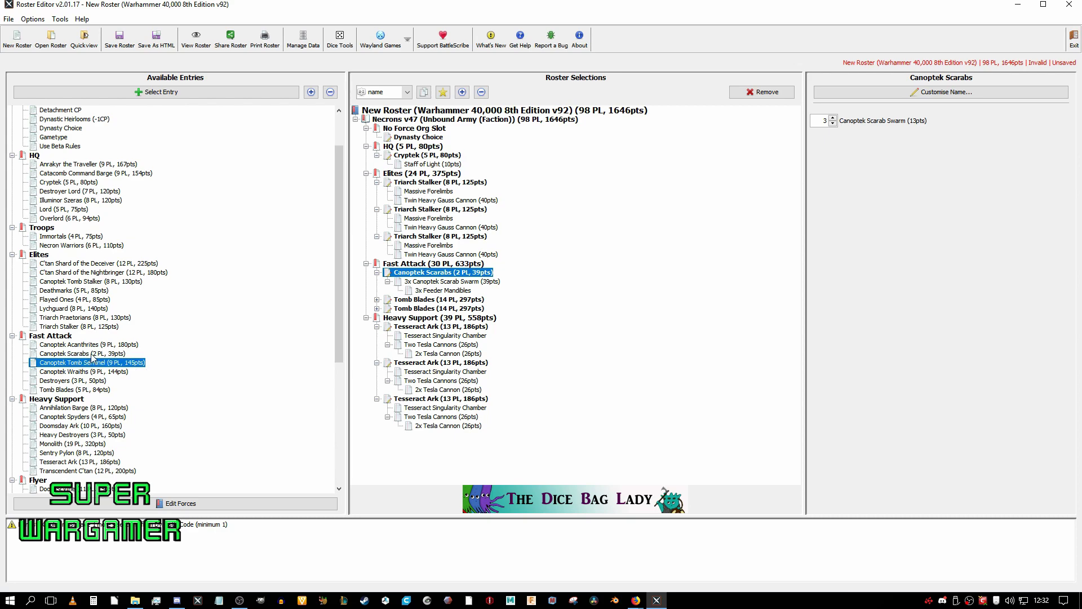
double_click(98, 353)
double_click(104, 354)
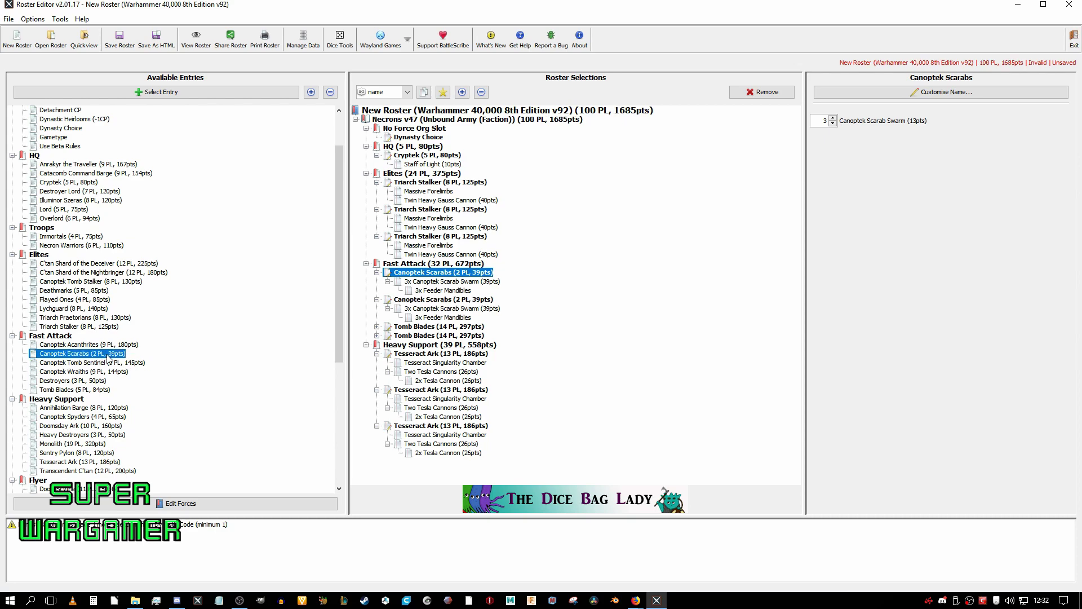
Collapse the three Canoptek Scarabs units in the roster selections
click(377, 299)
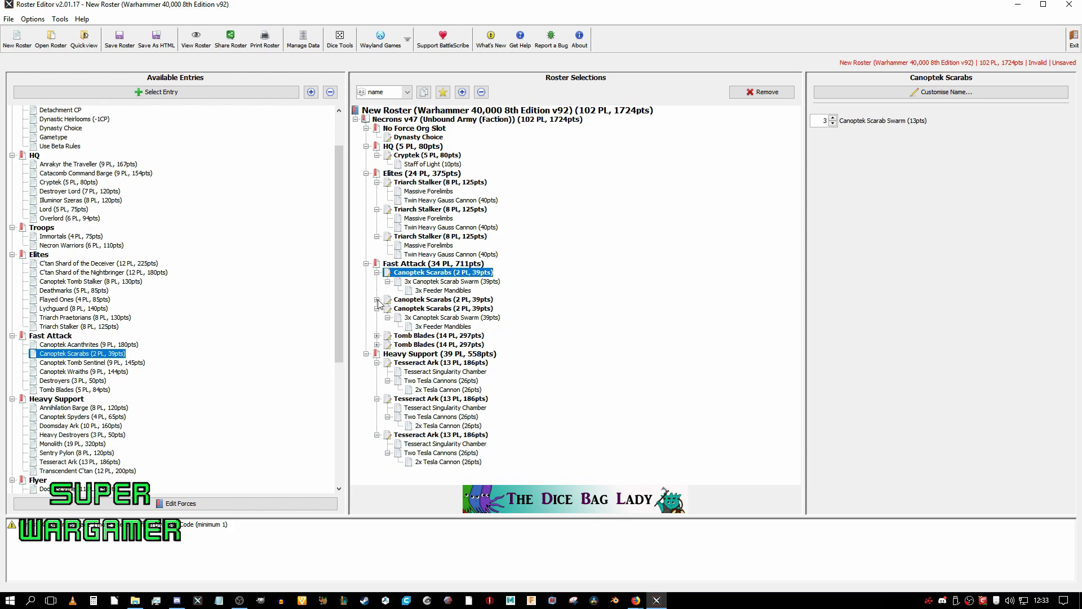
click(377, 308)
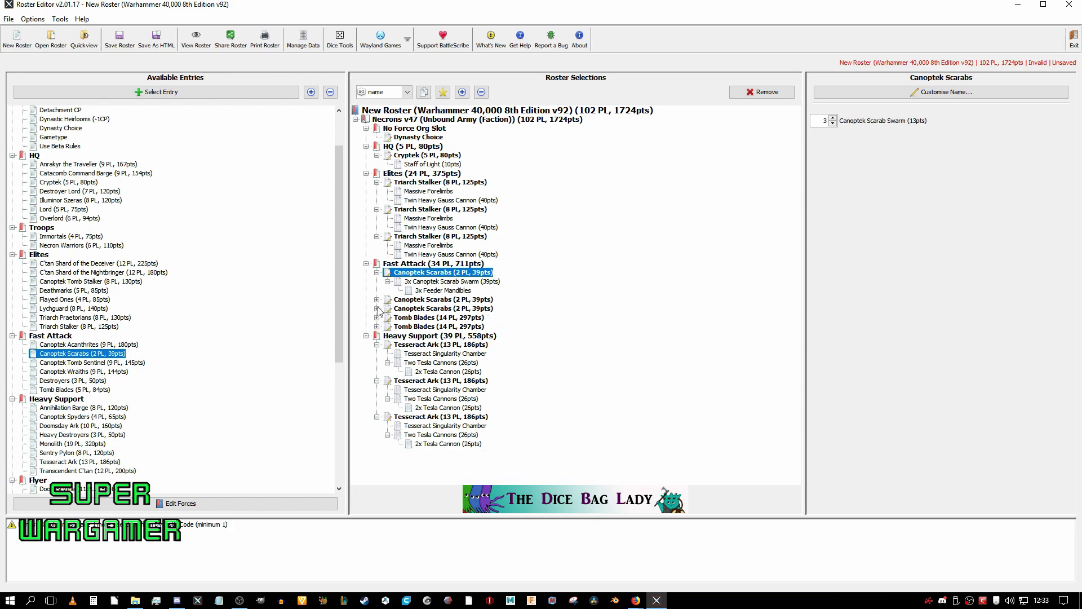
click(377, 272)
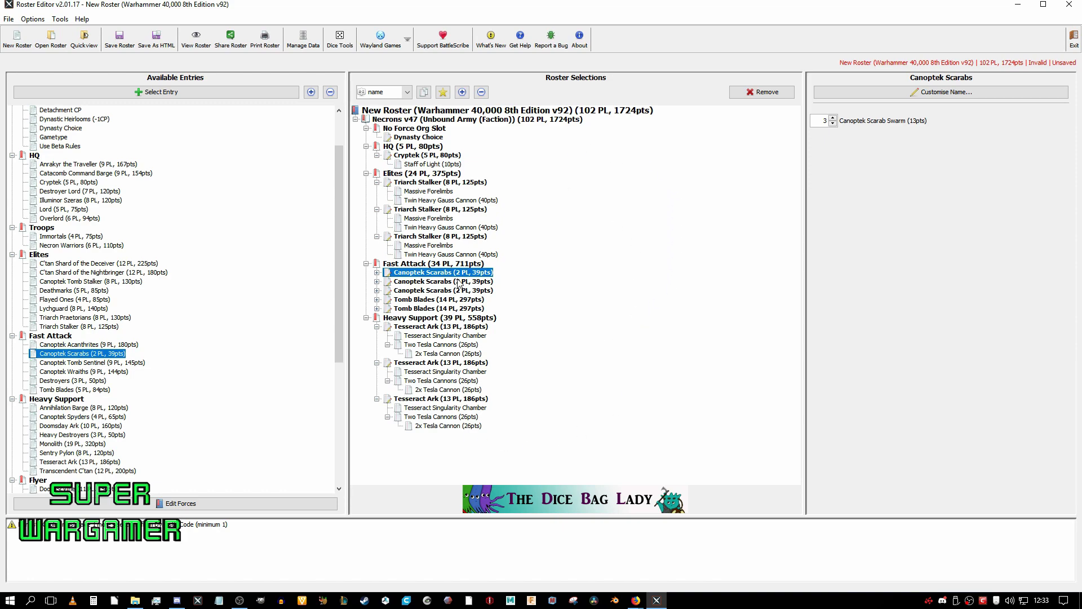
click(478, 284)
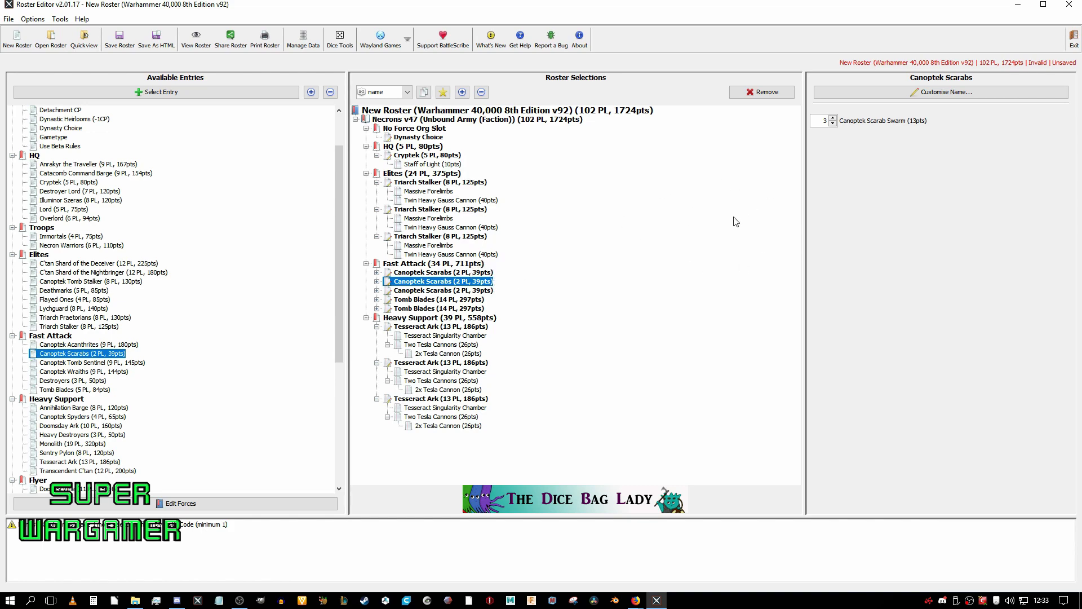
click(474, 291)
click(482, 281)
click(461, 309)
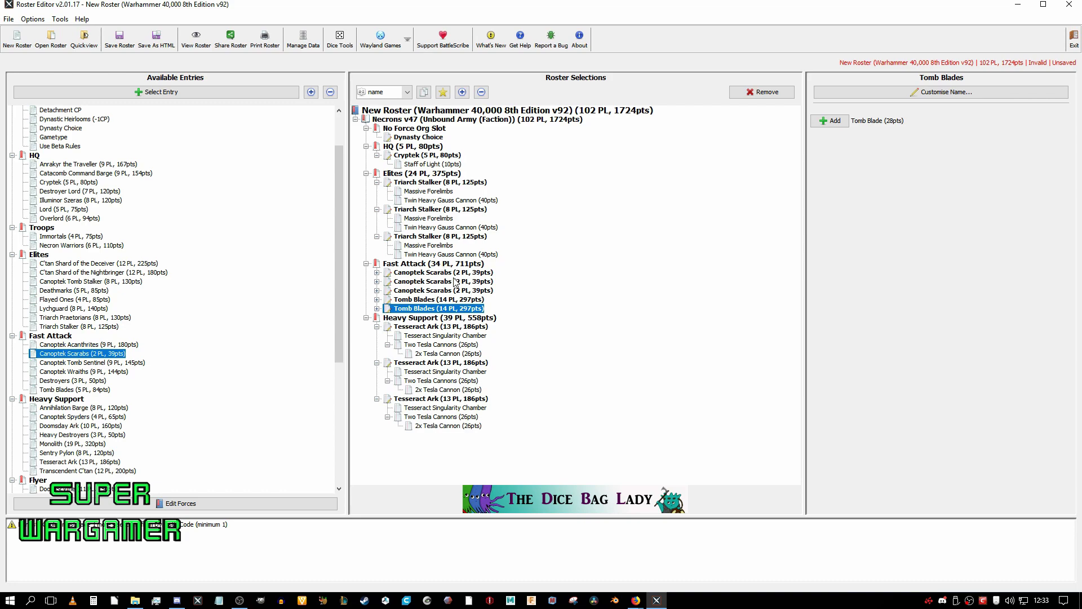
click(465, 299)
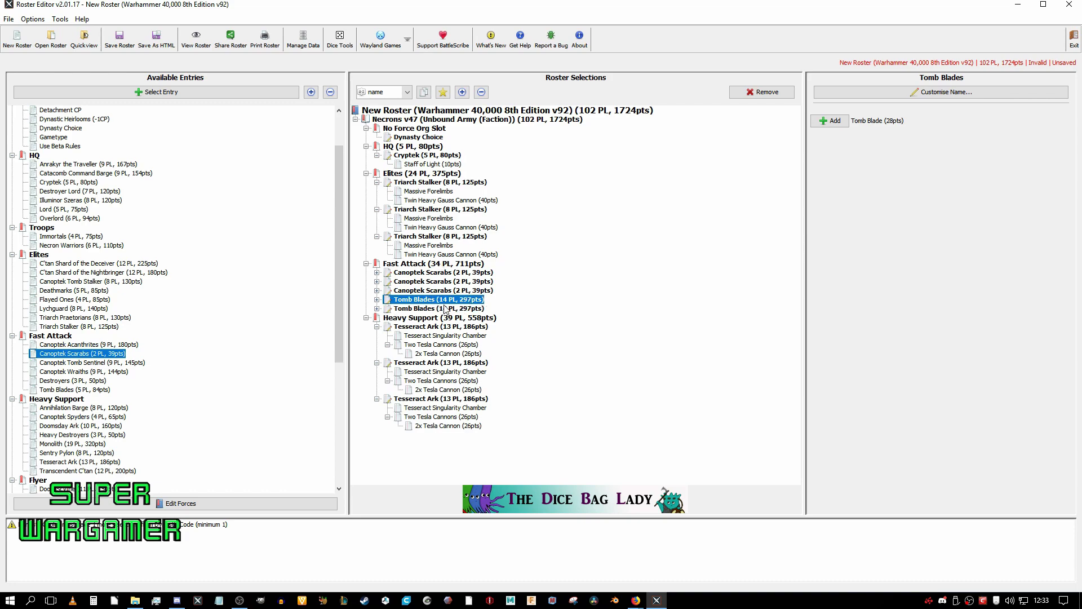
Give the Cryptek a Canoptek Cloak as its wargear option
click(477, 158)
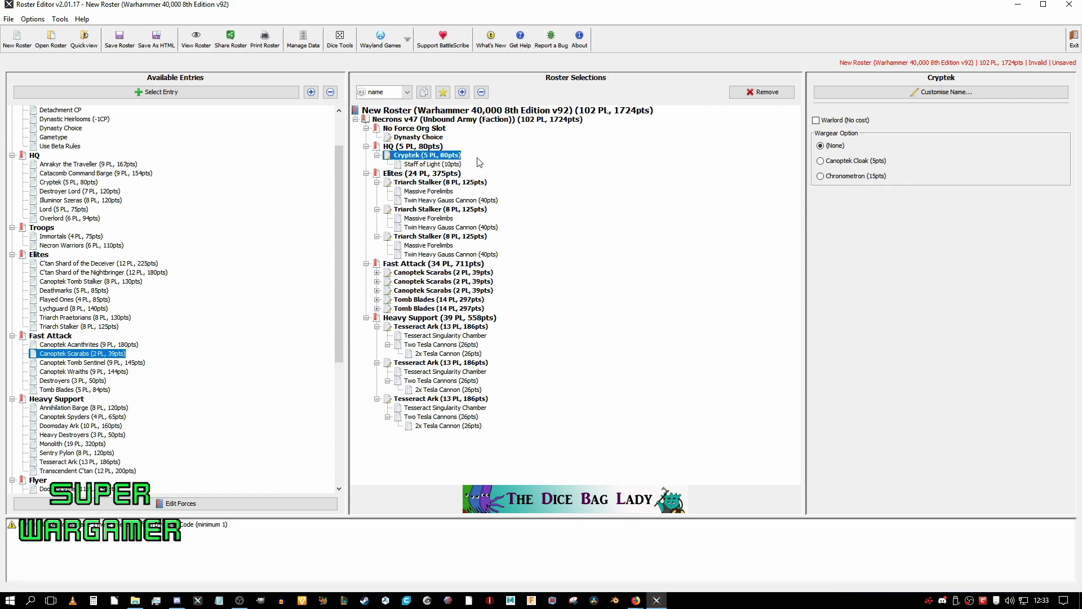
click(860, 162)
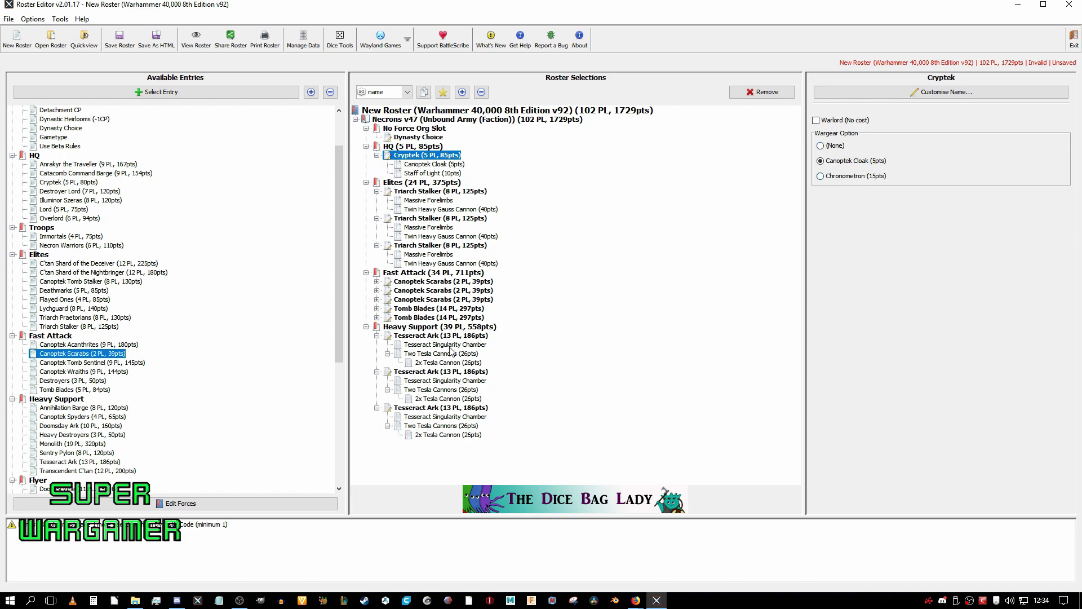
click(467, 318)
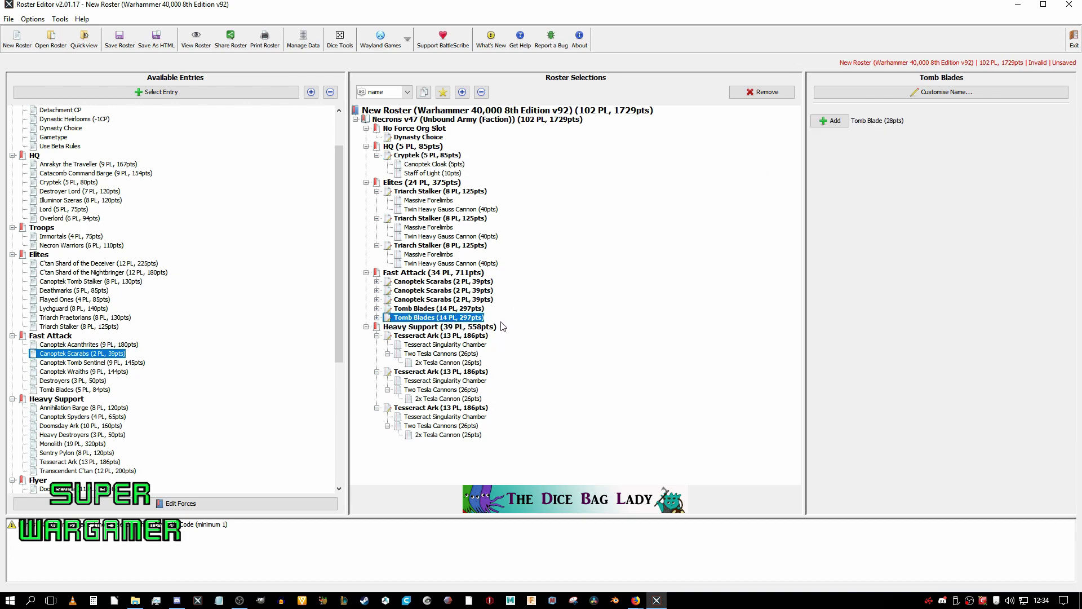
click(480, 310)
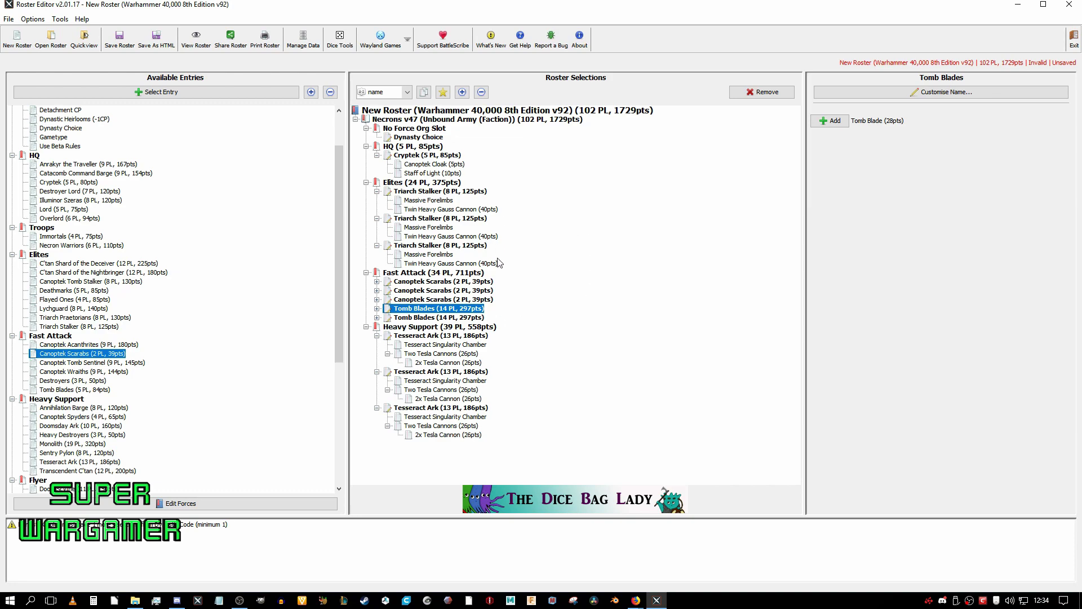
Add an Immortals unit as Troops, enlarge it to ten models and arm it with the Tesla Carbine
scroll(56, 421, down, 2)
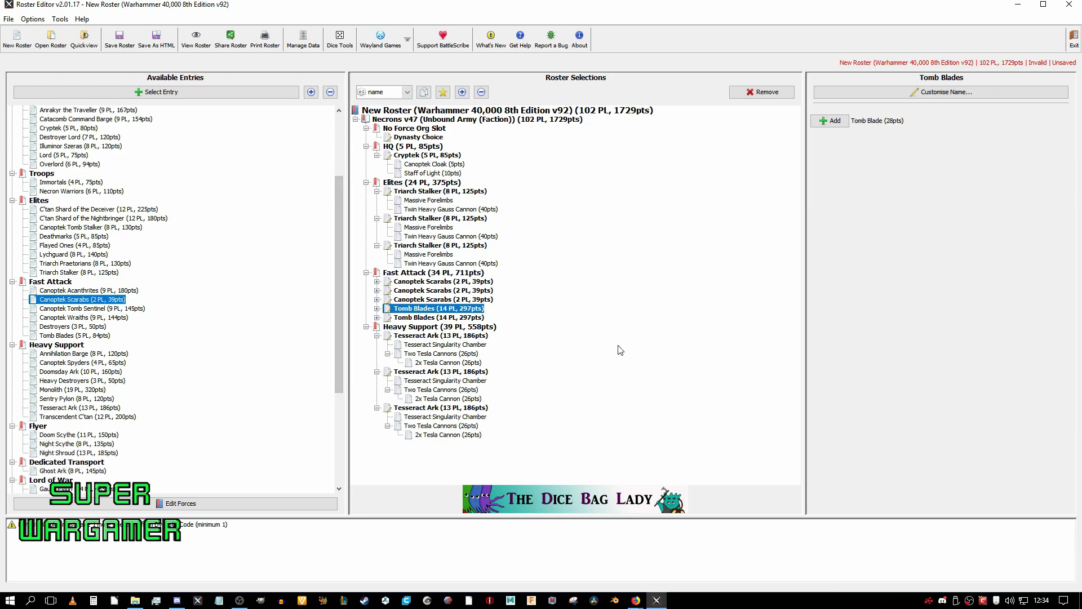
scroll(94, 311, up, 3)
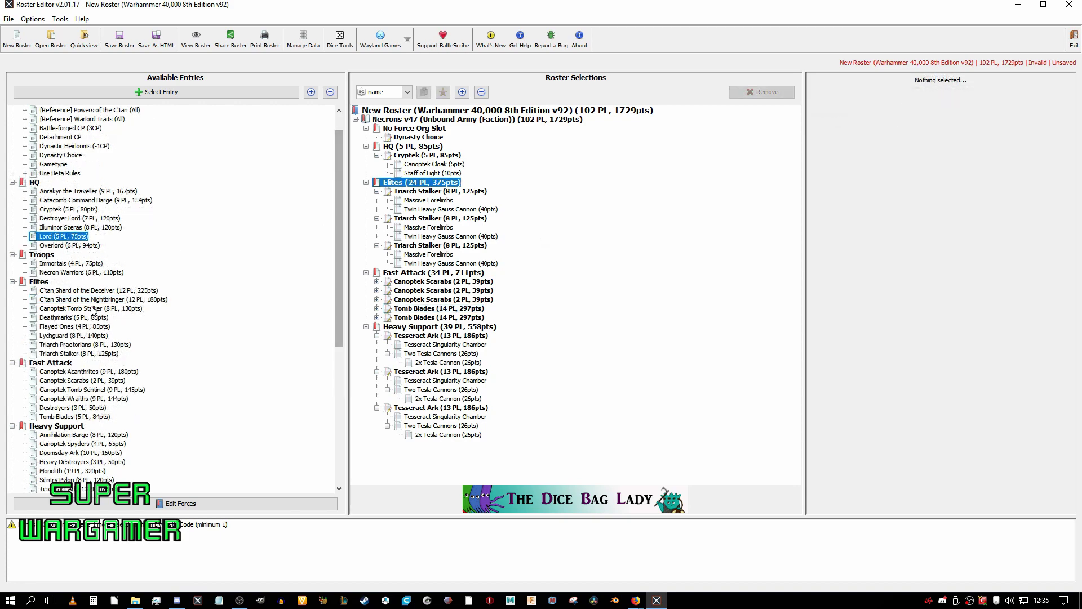
double_click(69, 264)
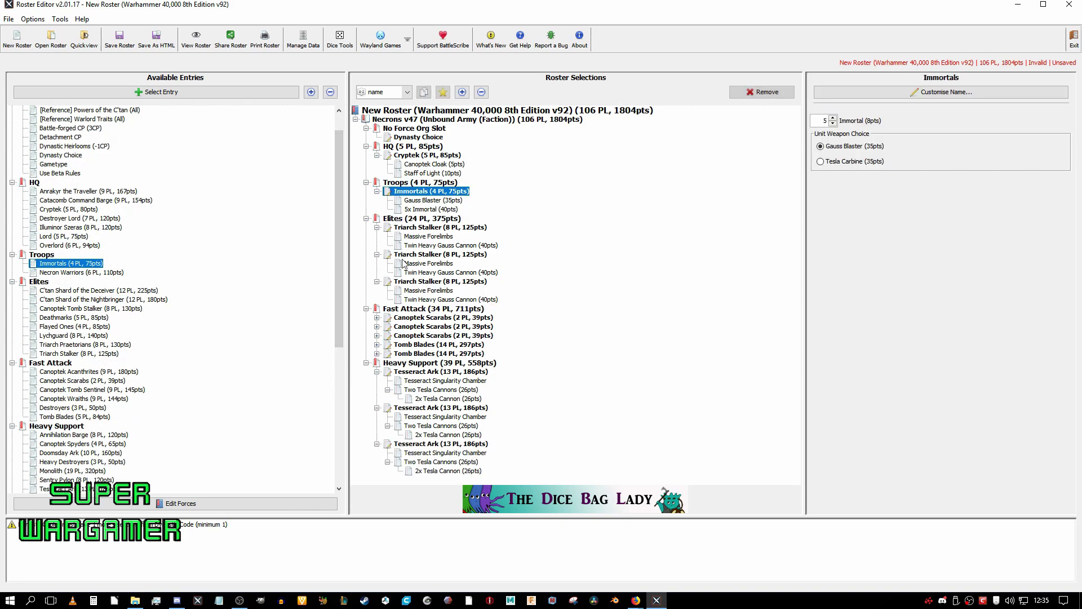
click(833, 117)
click(833, 118)
click(833, 118)
click(833, 118)
click(833, 118)
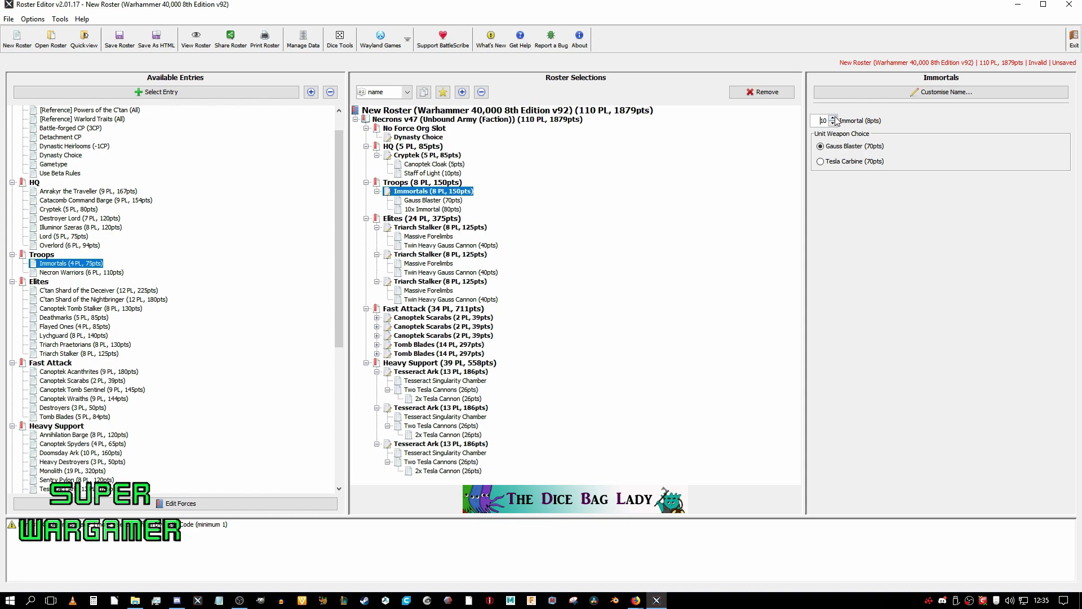
click(835, 162)
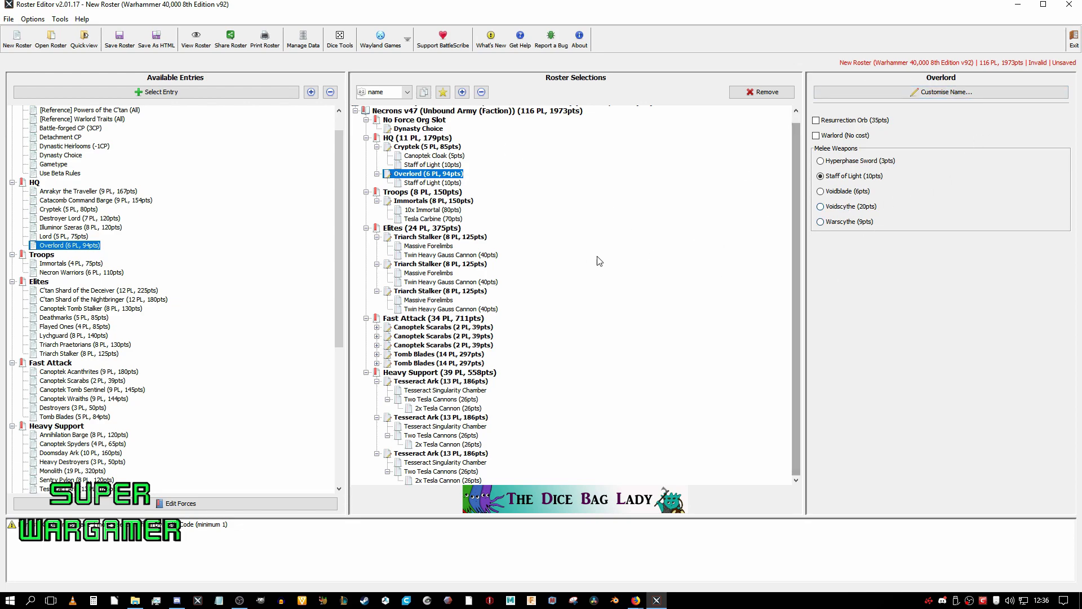
click(477, 345)
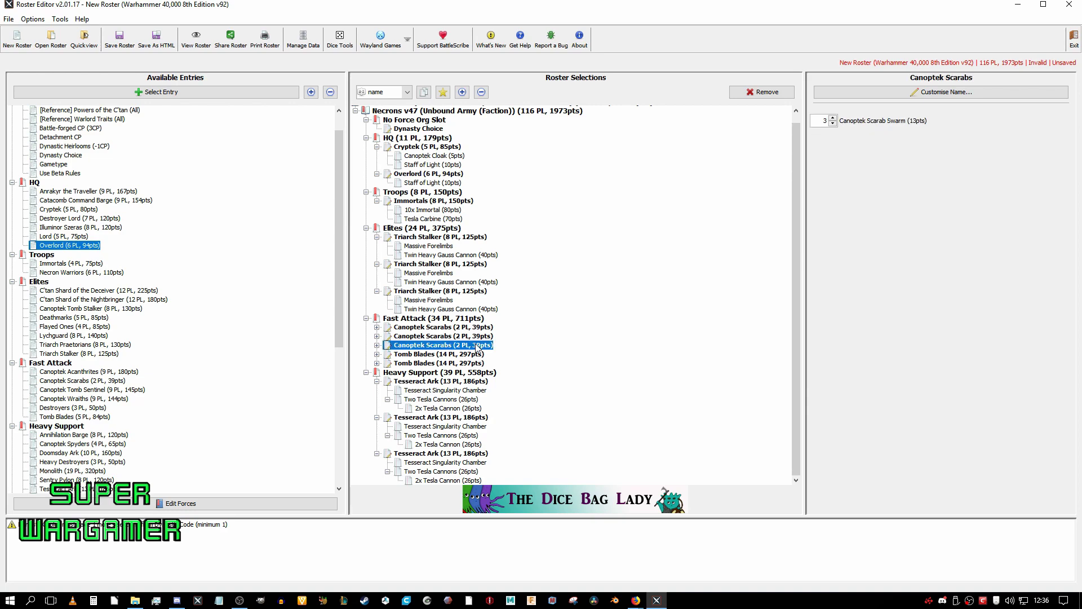
Enlarge the second and third Canoptek Scarabs units to four Scarab Swarms each
click(833, 118)
click(484, 336)
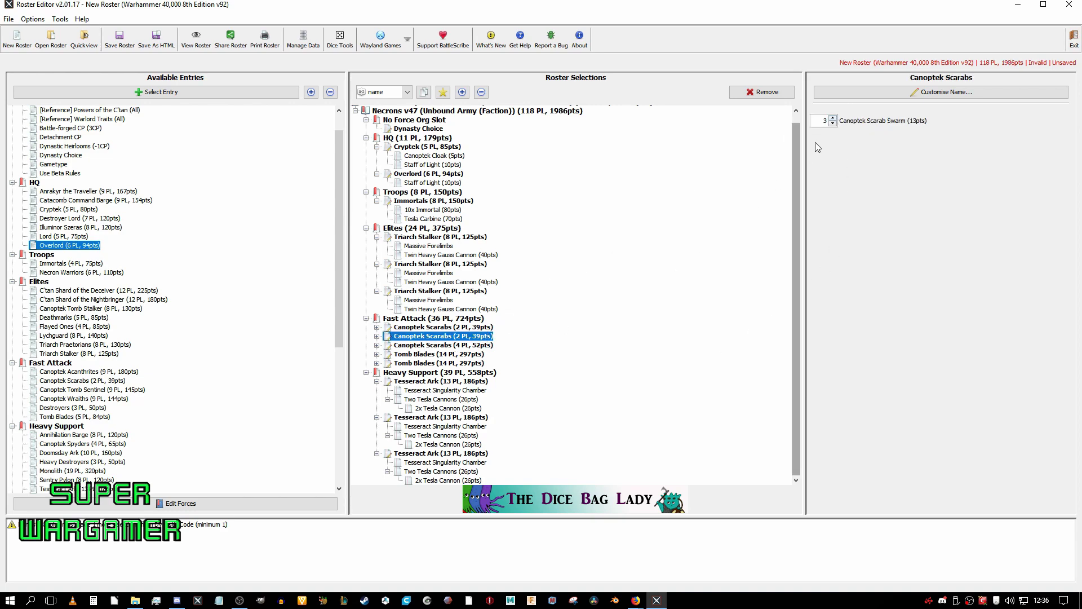
click(833, 118)
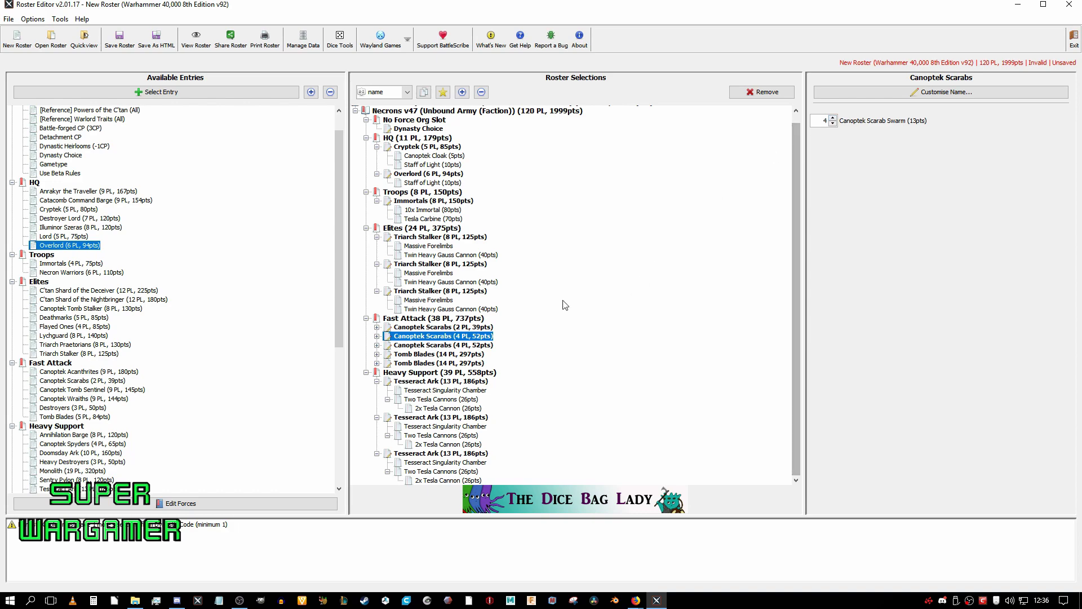
Arm the Overlord with the Warscythe as its melee weapon
scroll(552, 254, up, 1)
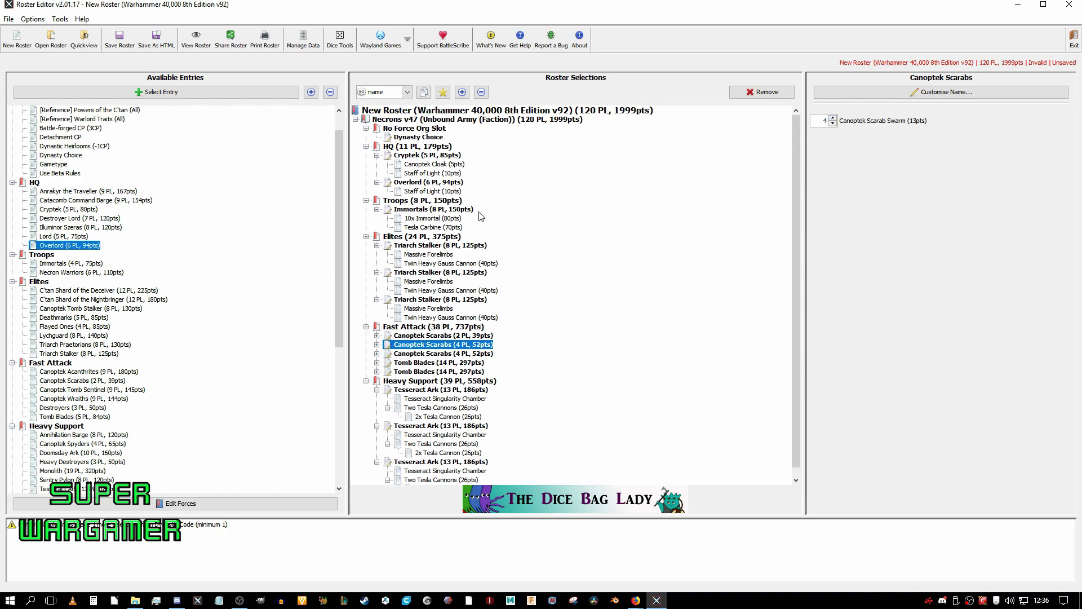
click(436, 202)
click(440, 210)
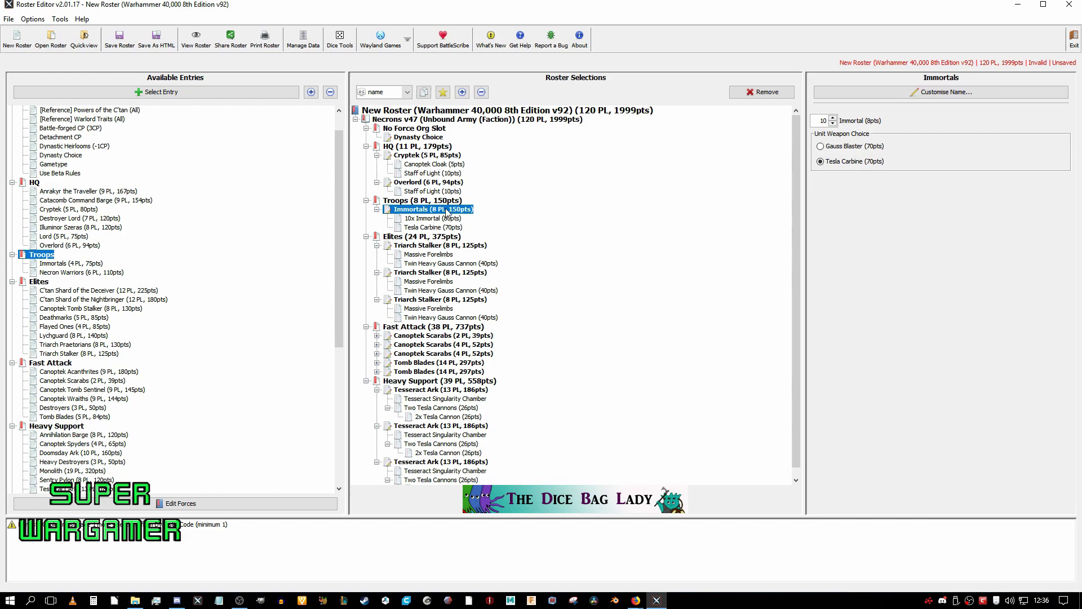
click(461, 183)
click(849, 222)
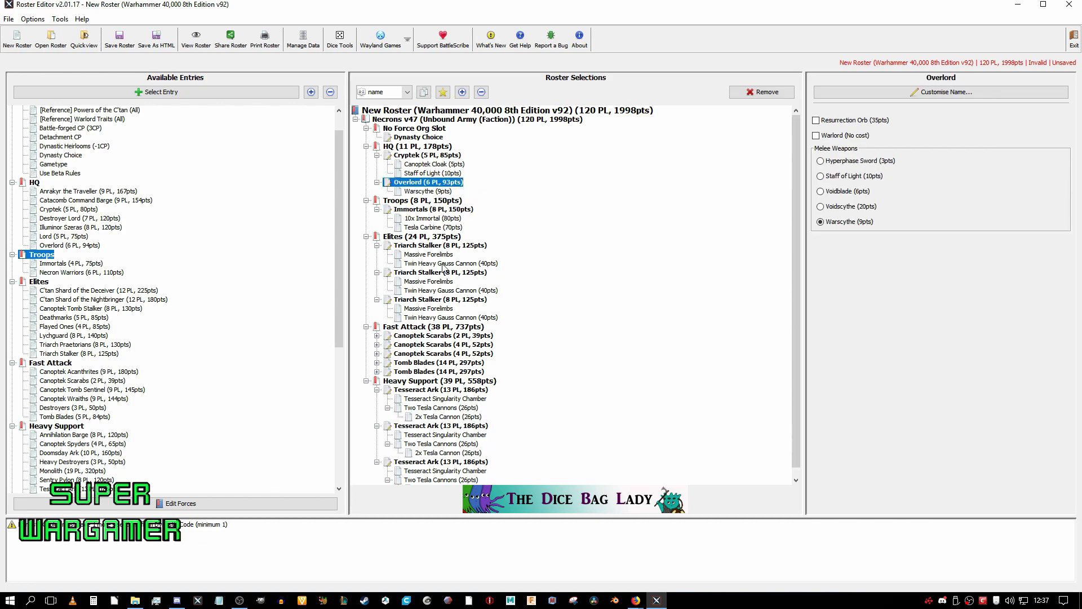
Make the Cryptek the army's Warlord
scroll(599, 228, down, 1)
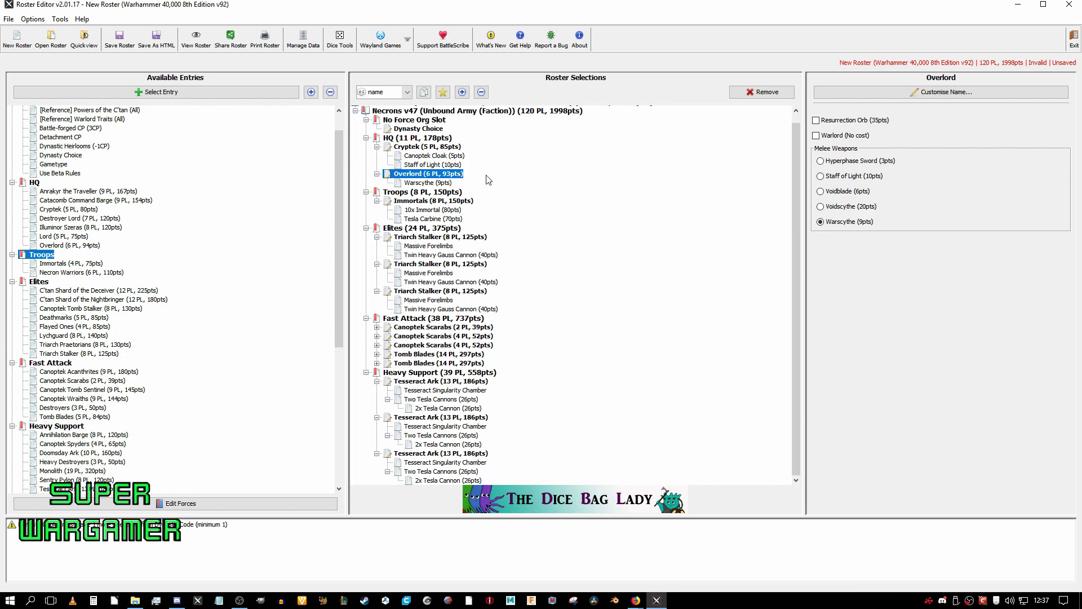
click(443, 147)
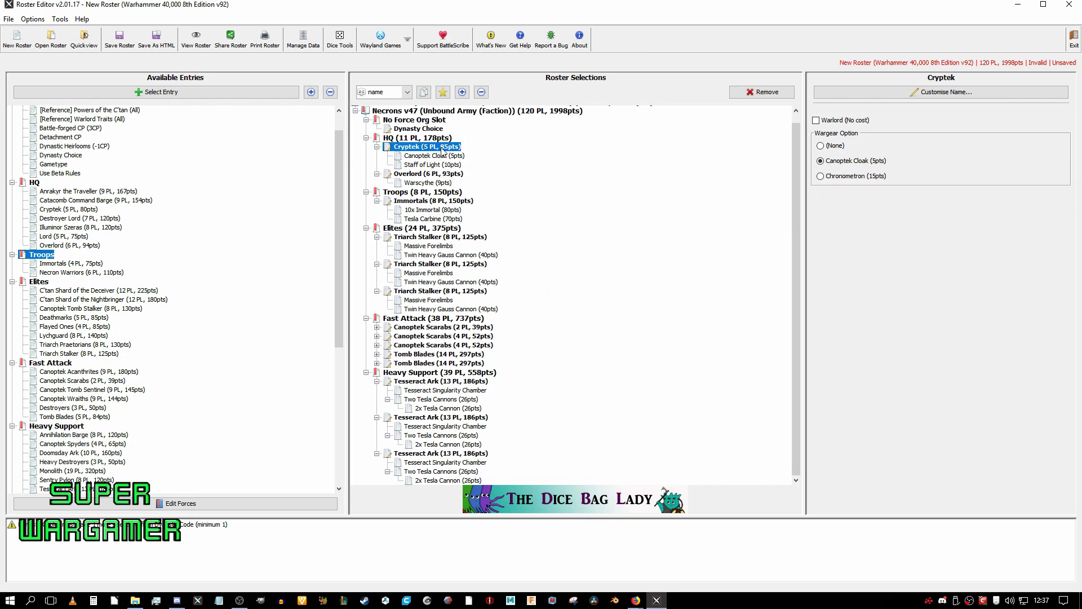
click(849, 121)
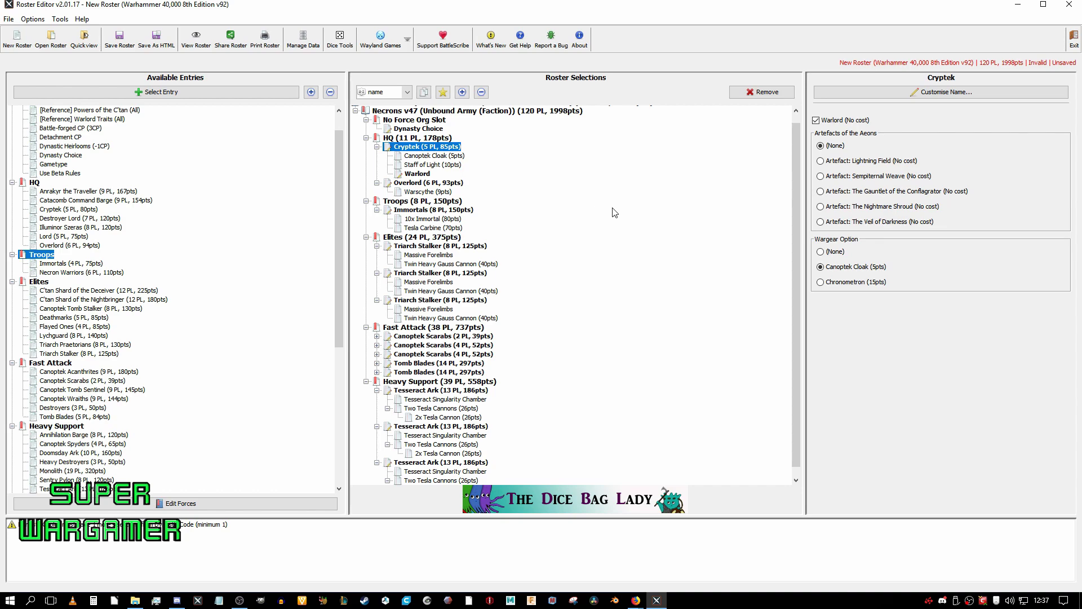
Review the options of both Tomb Blades units, the Cryptek and the second Tesseract Ark
click(444, 374)
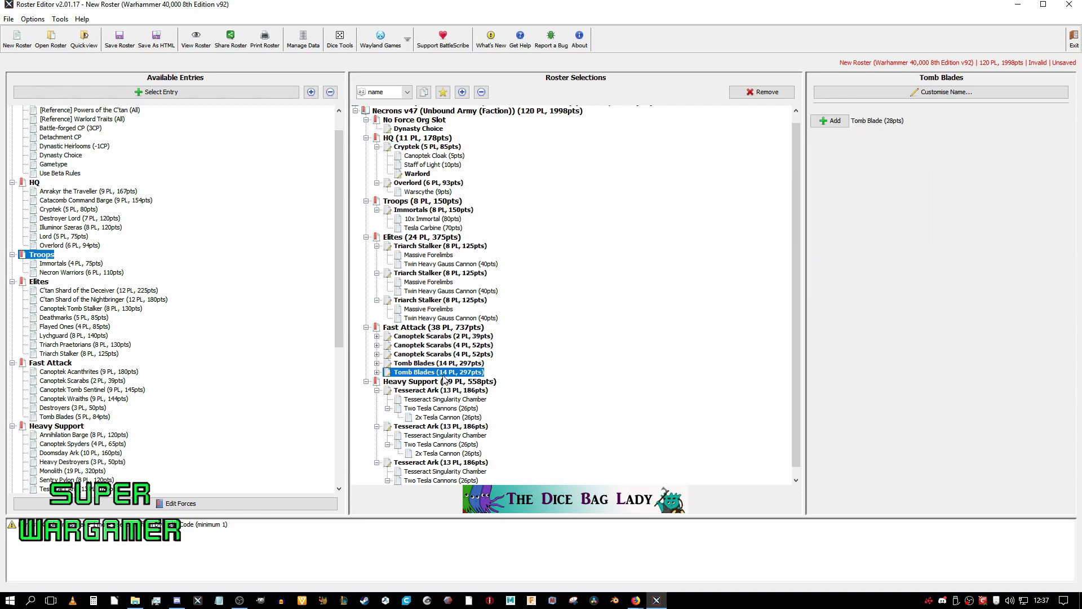
click(457, 363)
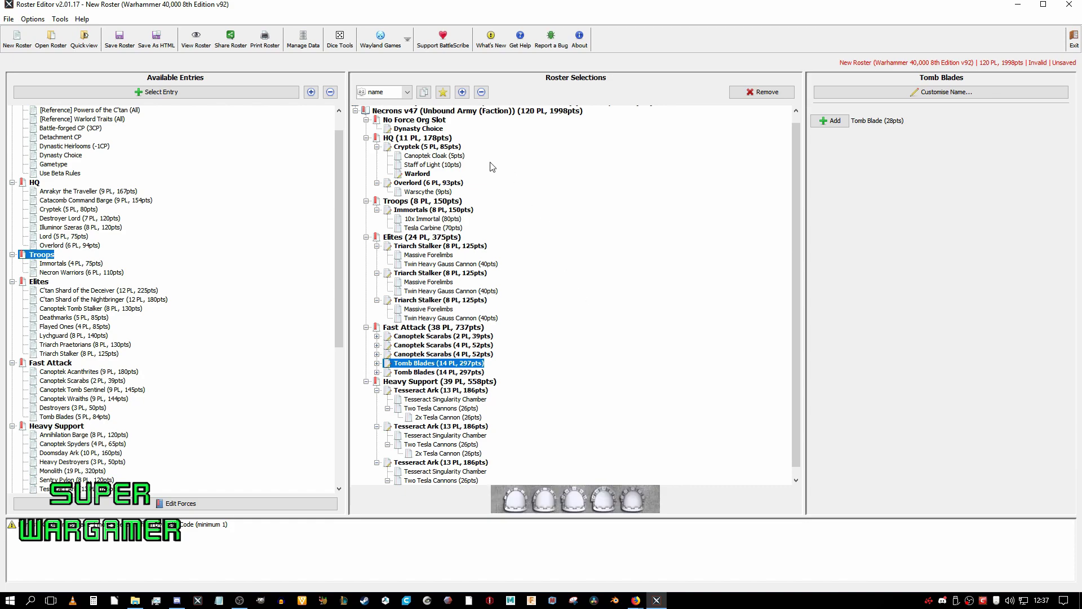
click(451, 145)
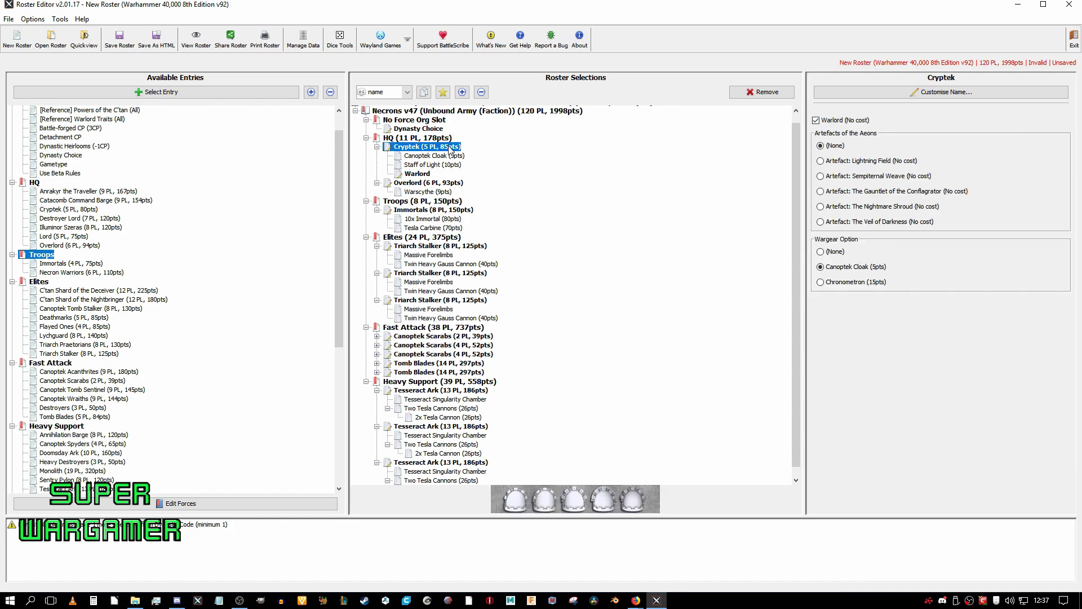
click(449, 364)
click(453, 417)
click(455, 426)
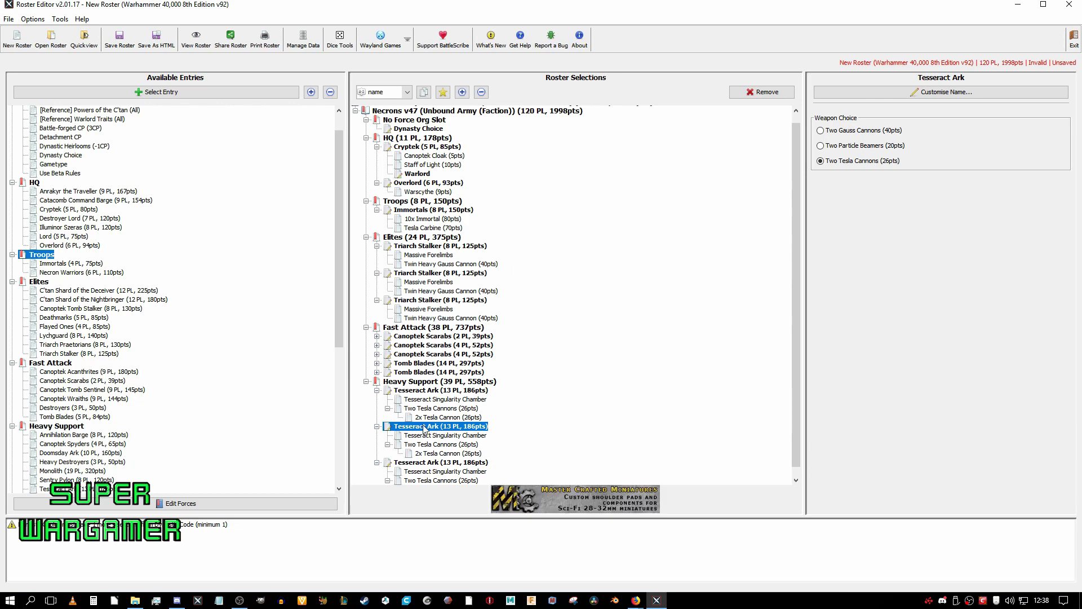
Change the second Triarch Stalker's hull weapon to the Heat Ray
click(448, 274)
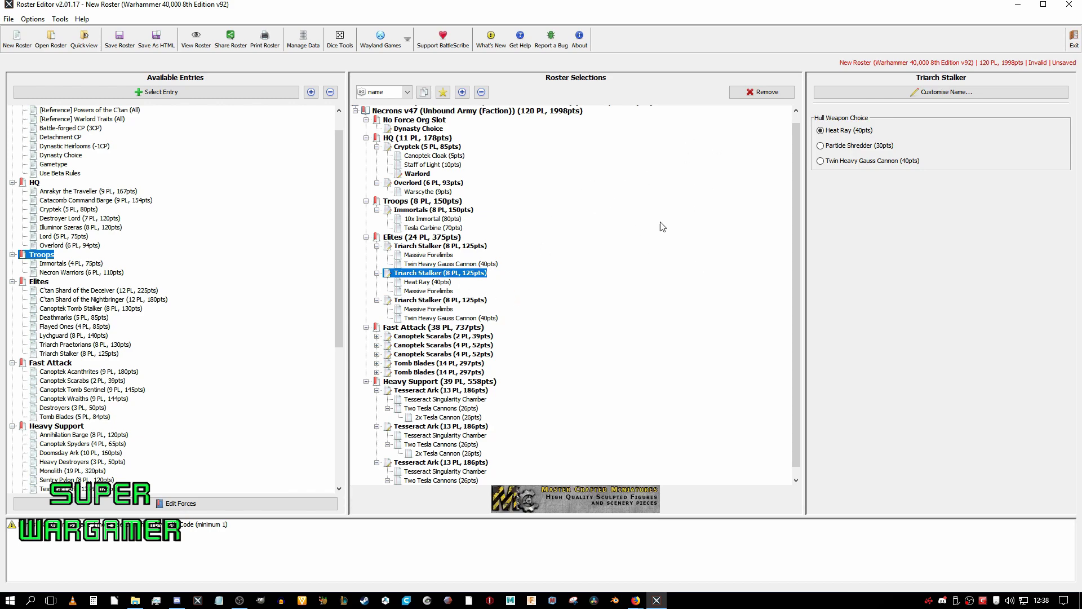
scroll(673, 229, down, 1)
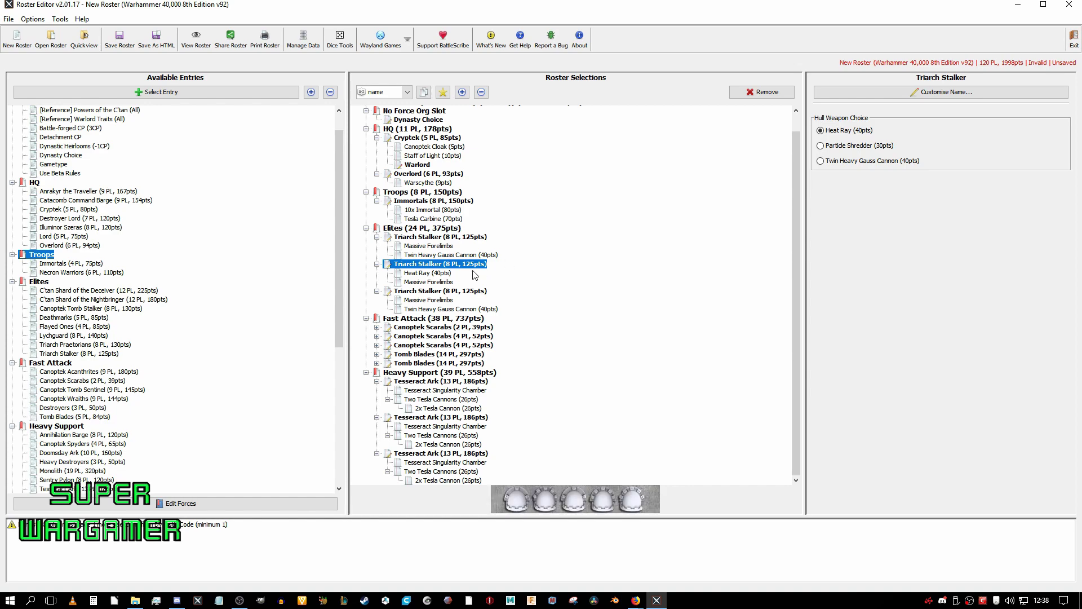
Review the Cryptek, Tomb Blades, three Canoptek Scarabs units and the Immortals in the roster selections
click(425, 143)
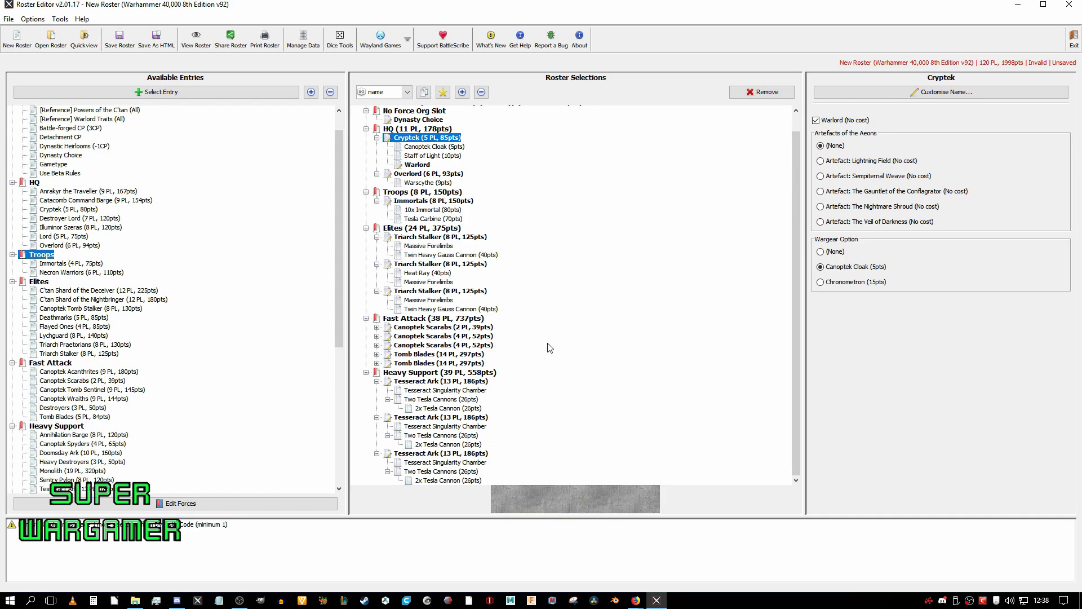
click(435, 363)
click(444, 345)
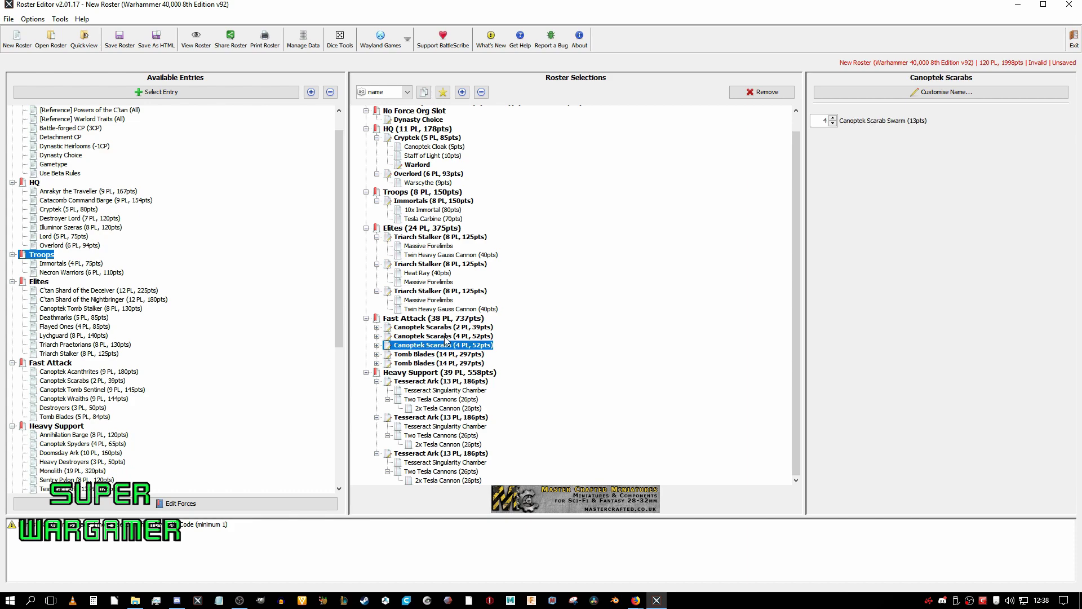
click(447, 336)
click(450, 328)
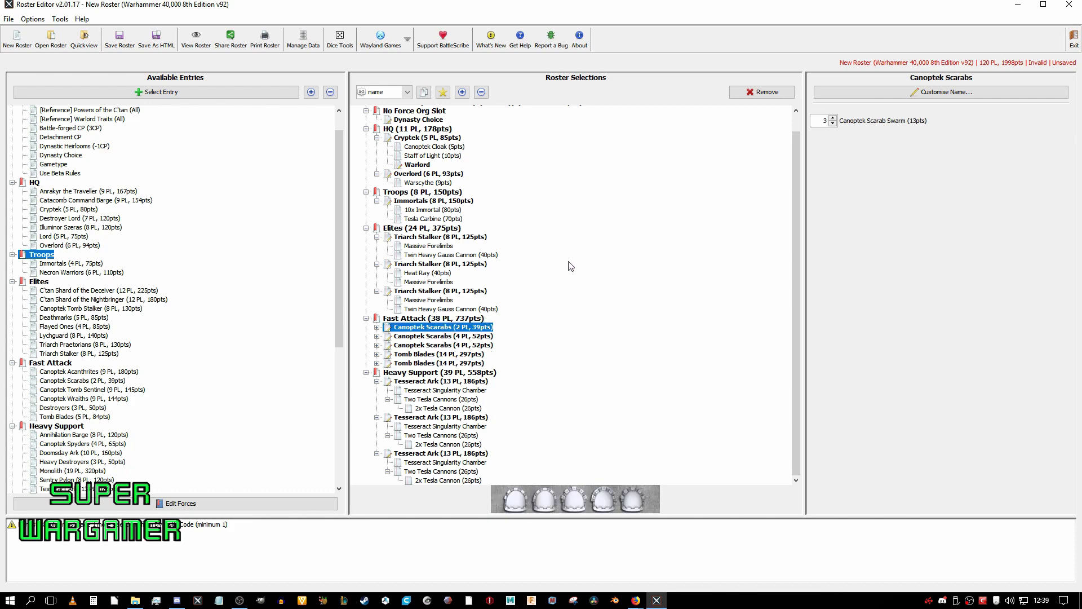
click(443, 202)
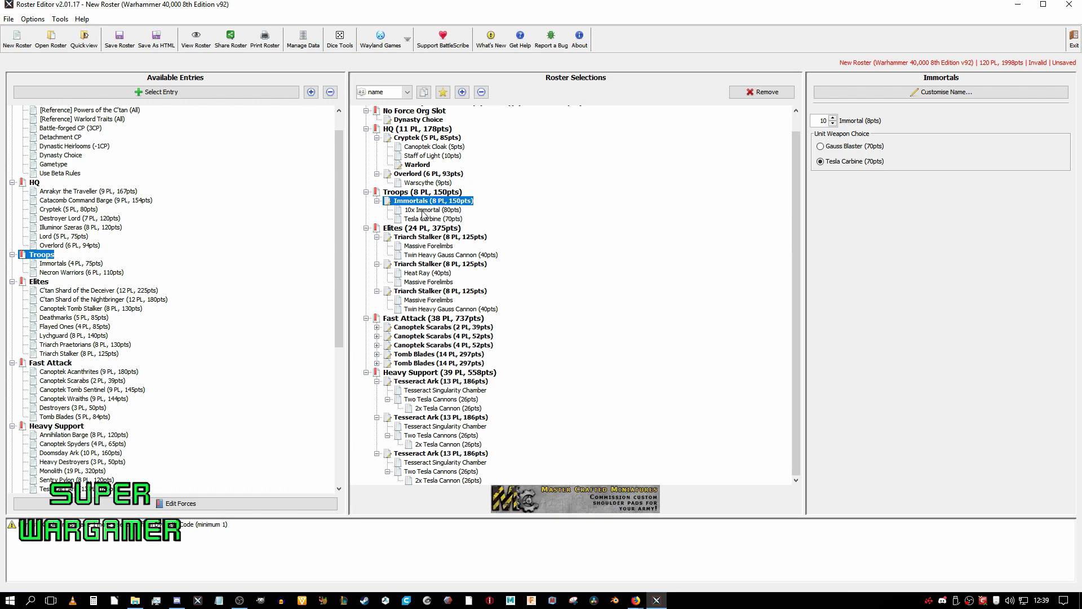
click(423, 211)
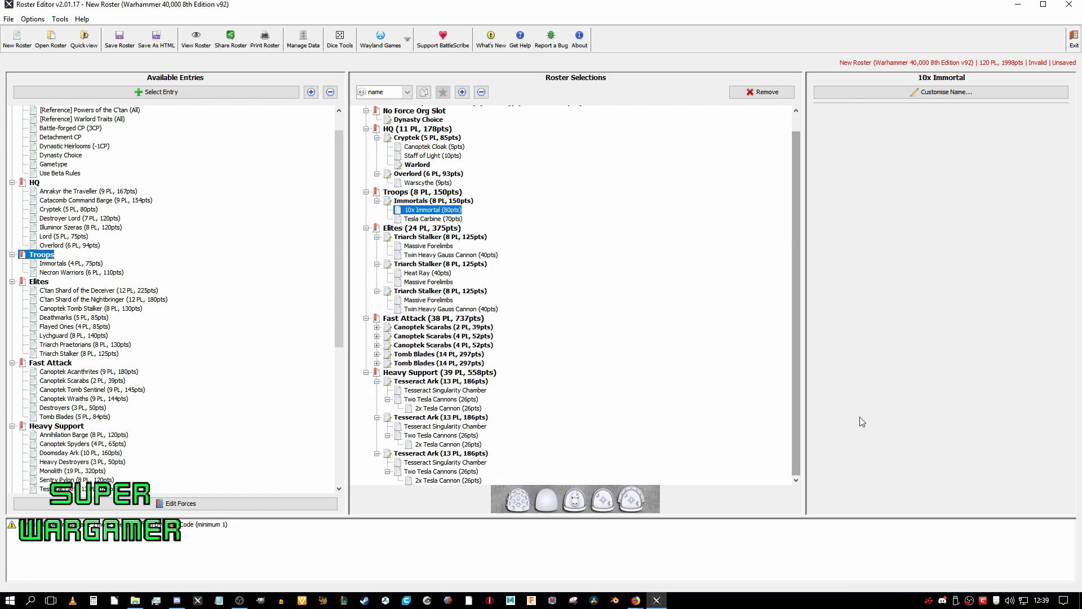